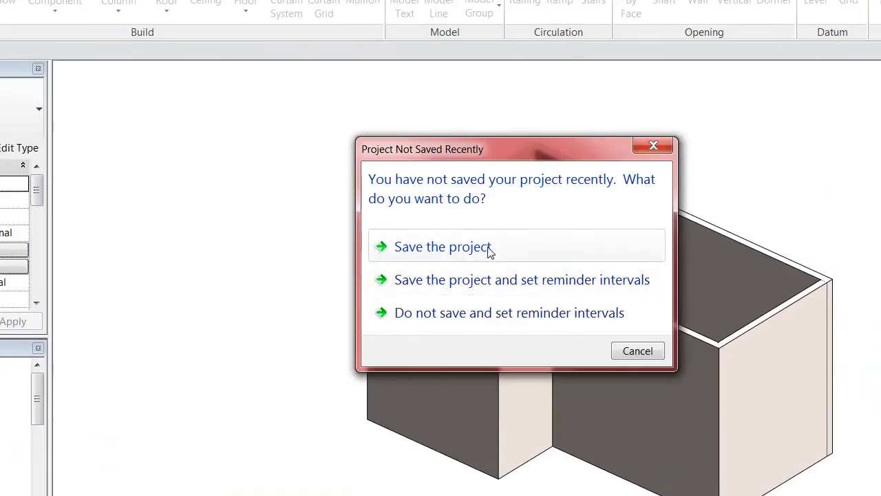
Dismiss the save reminder without saving and start an in-place model in the Walls category named Walls 1
{"action": "left_click", "coordinate": [612, 312]}
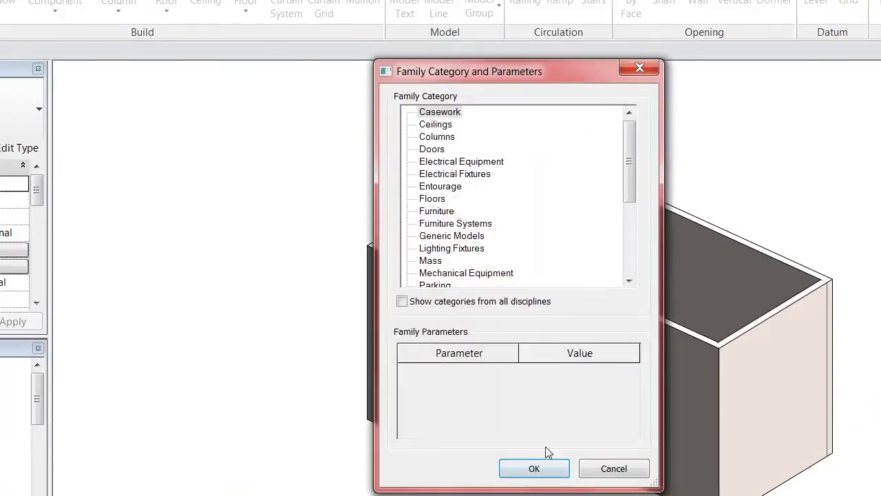
{"action": "left_click", "coordinate": [451, 212]}
{"action": "scroll", "coordinate": [452, 213], "scroll_direction": "down", "scroll_amount": 5}
{"action": "left_click", "coordinate": [431, 260]}
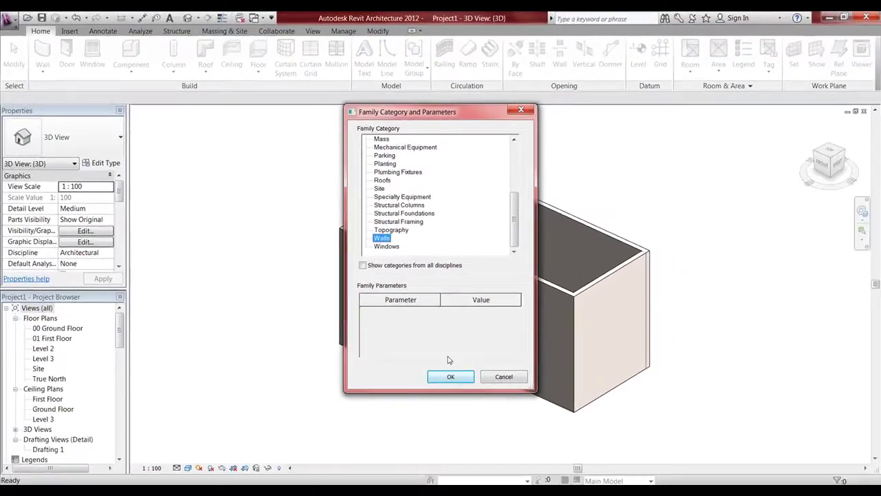
{"action": "left_click", "coordinate": [451, 375]}
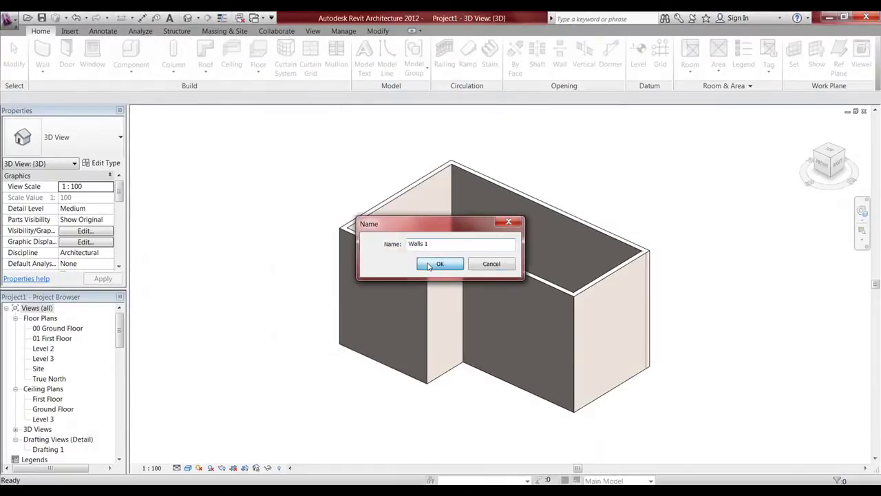
{"action": "left_click", "coordinate": [428, 266]}
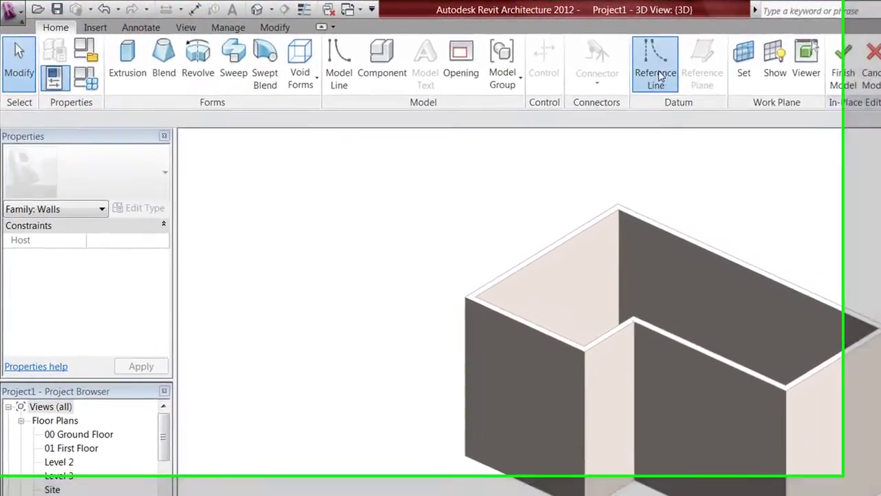
Switch to the 00 Ground Floor plan for placing reference lines
{"action": "left_click", "coordinate": [657, 76]}
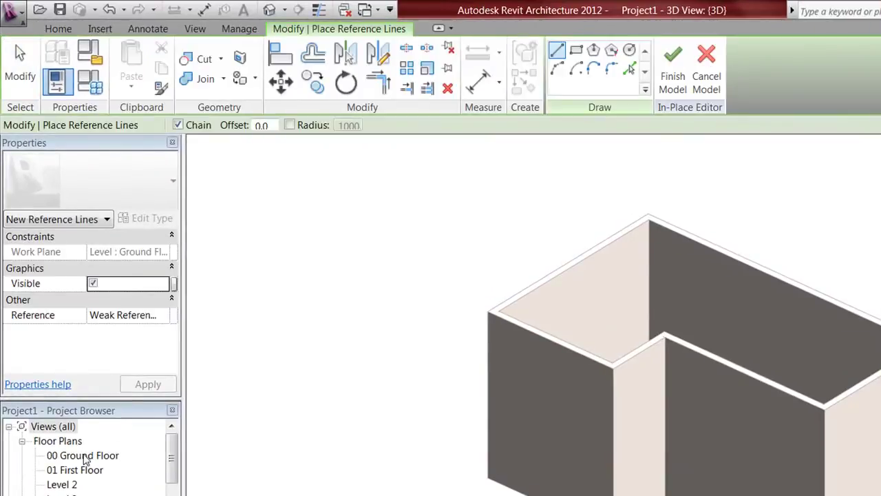
{"action": "double_click", "coordinate": [83, 456]}
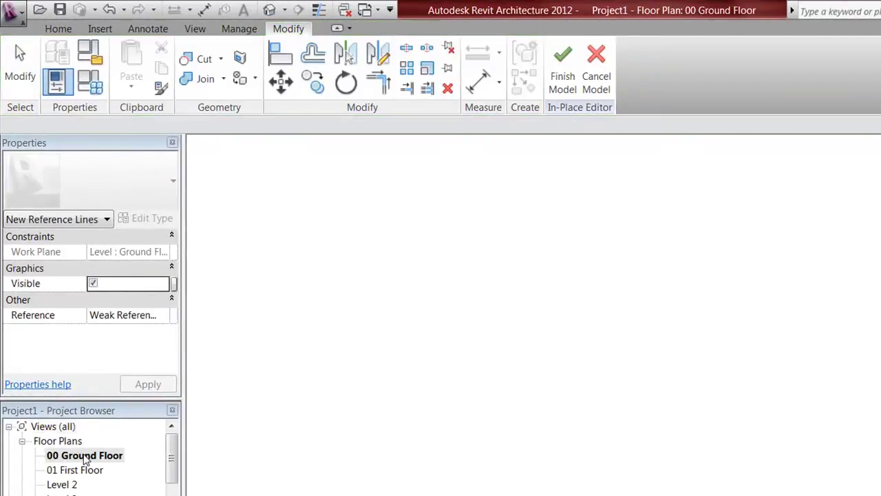
{"action": "scroll", "coordinate": [562, 389], "scroll_direction": "down", "scroll_amount": 2}
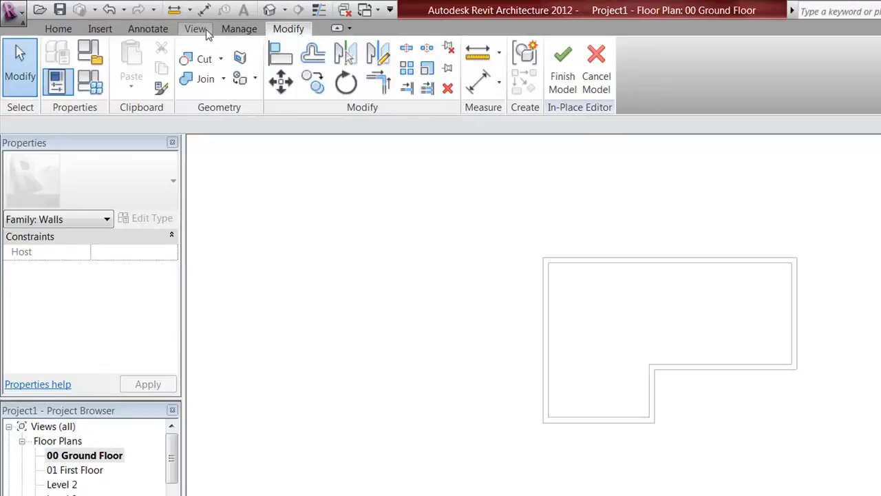
Draw a reference line about 6600 mm long at about 31° across the building's lower-left corner and select it
{"action": "left_click", "coordinate": [69, 30]}
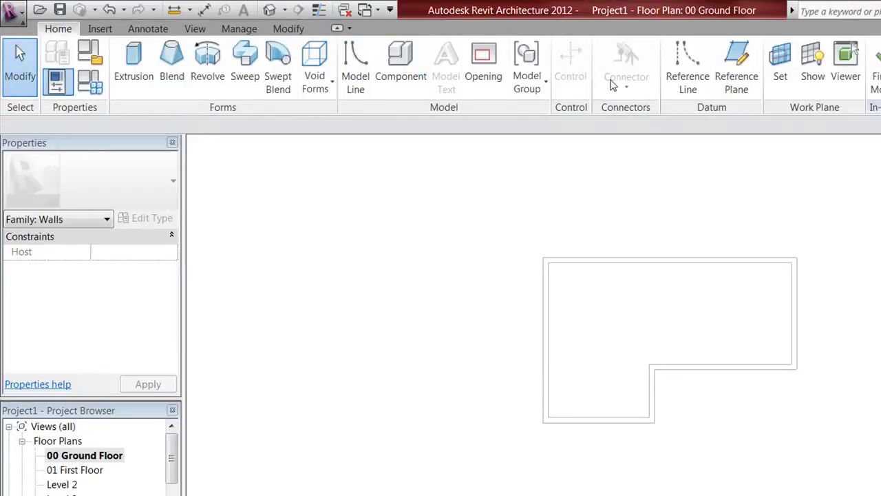
{"action": "left_click", "coordinate": [680, 76]}
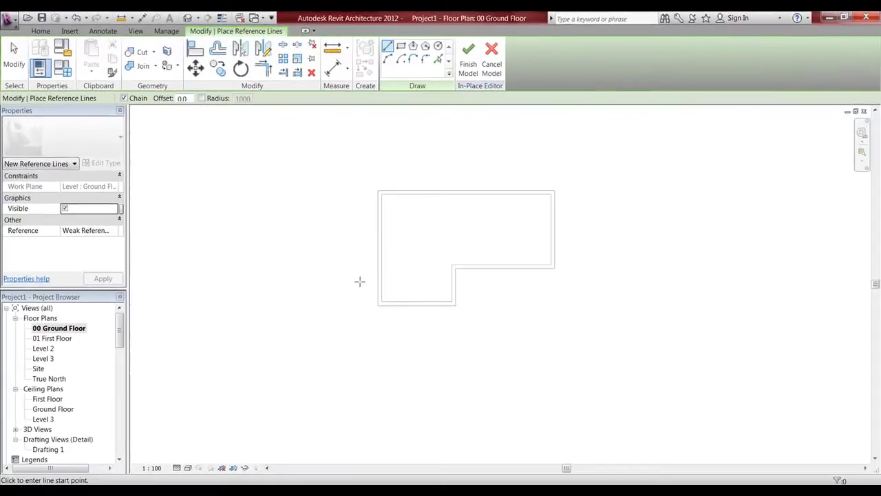
{"action": "left_click", "coordinate": [403, 305]}
{"action": "left_click", "coordinate": [429, 321]}
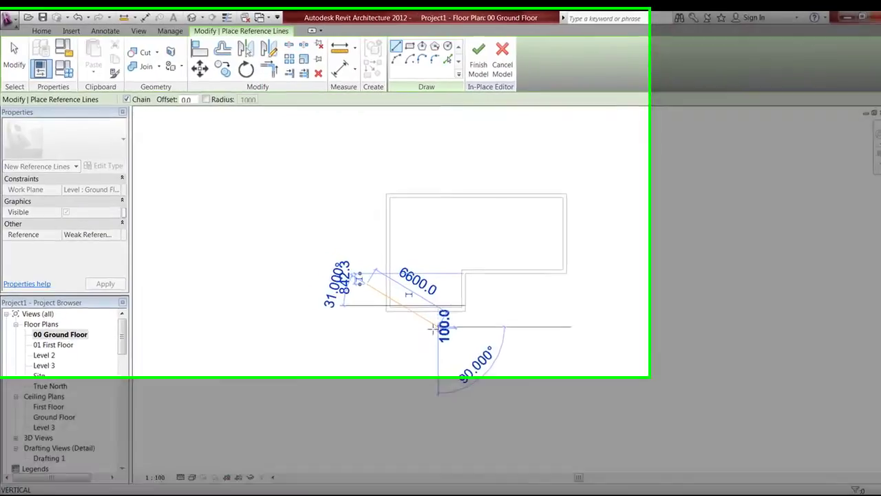
{"action": "key", "text": "Escape"}
{"action": "scroll", "coordinate": [401, 305], "scroll_direction": "up", "scroll_amount": 6}
{"action": "key", "text": "Escape"}
{"action": "key", "text": "Escape"}
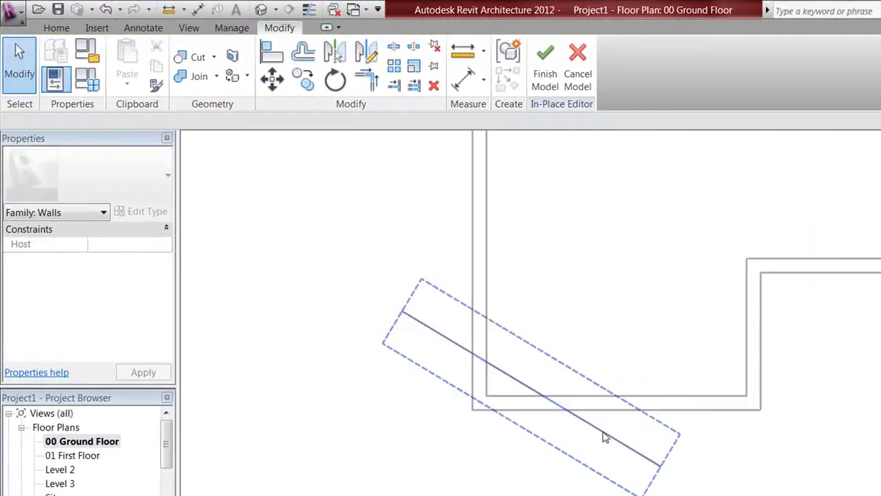
{"action": "left_click", "coordinate": [603, 432]}
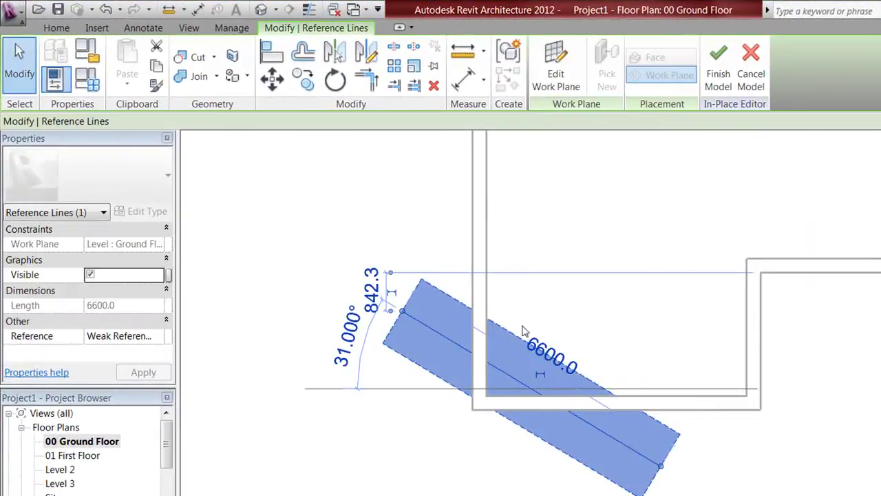
{"action": "scroll", "coordinate": [635, 181], "scroll_direction": "down", "scroll_amount": 4}
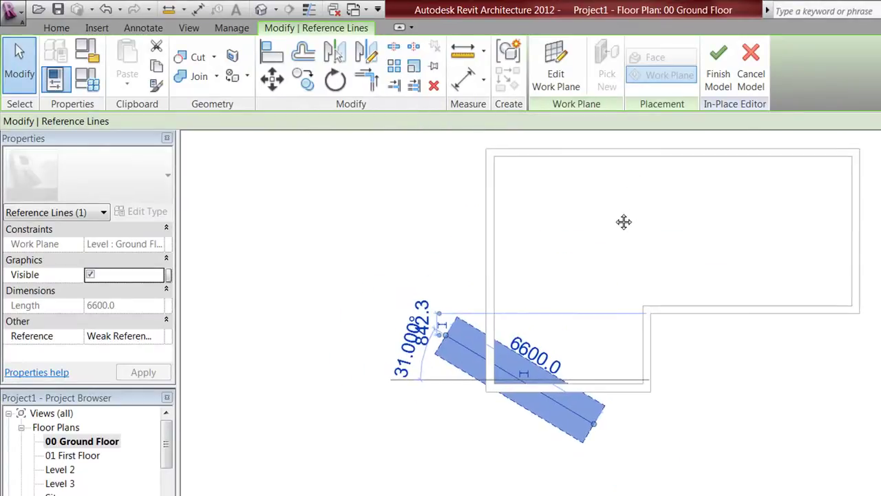
Draw a sloping reference plane at about 121° across the building's lower-right corner and select it
{"action": "left_click", "coordinate": [59, 28]}
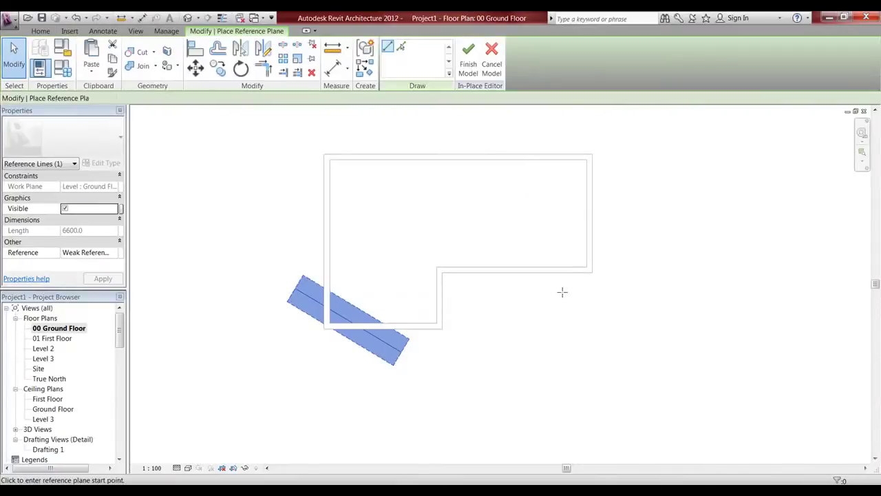
{"action": "left_click", "coordinate": [545, 304]}
{"action": "left_click", "coordinate": [610, 196]}
{"action": "key", "text": "Escape"}
{"action": "key", "text": "Escape"}
{"action": "left_click", "coordinate": [600, 216]}
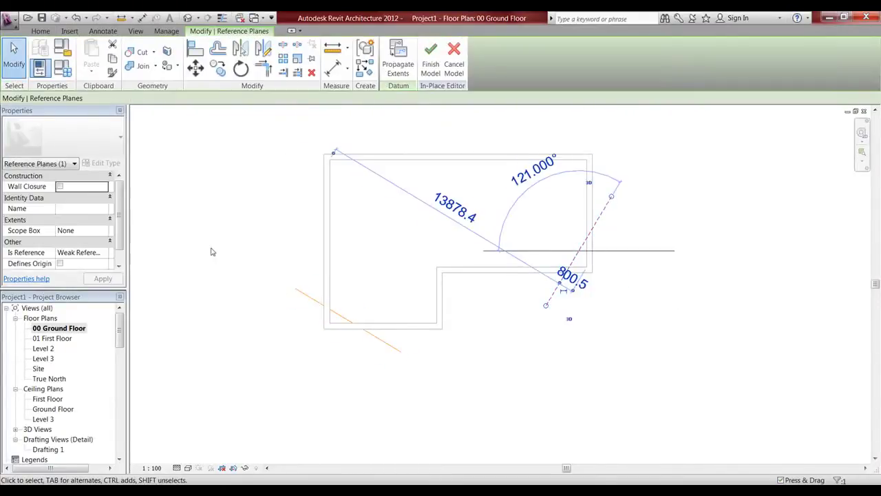
Name the new reference plane 1
{"action": "left_click", "coordinate": [76, 208]}
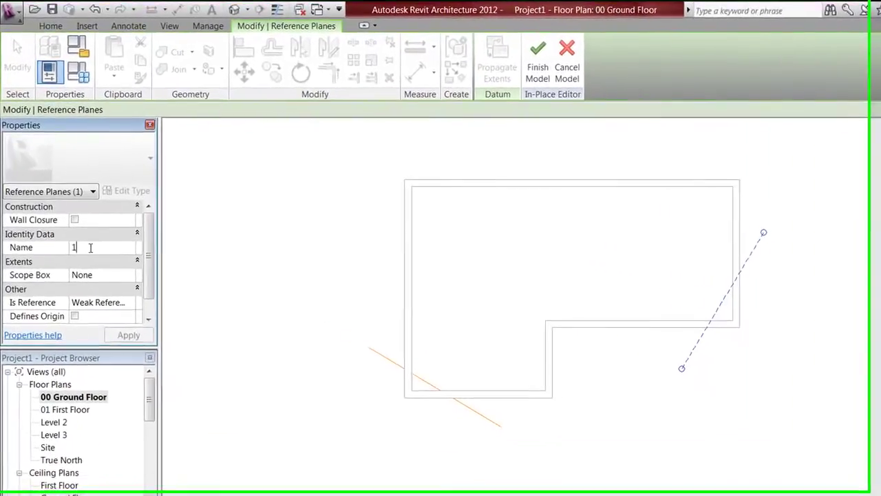
{"action": "type", "text": "1"}
{"action": "left_click", "coordinate": [413, 437]}
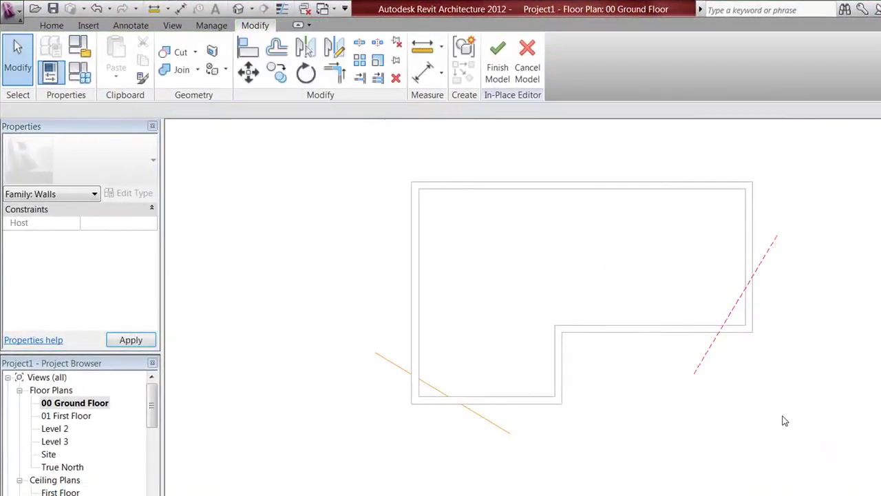
Open the default 3D view and face the reference line at the base of the walls
{"action": "middle_click_drag", "start_coordinate": [789, 354], "coordinate": [740, 361]}
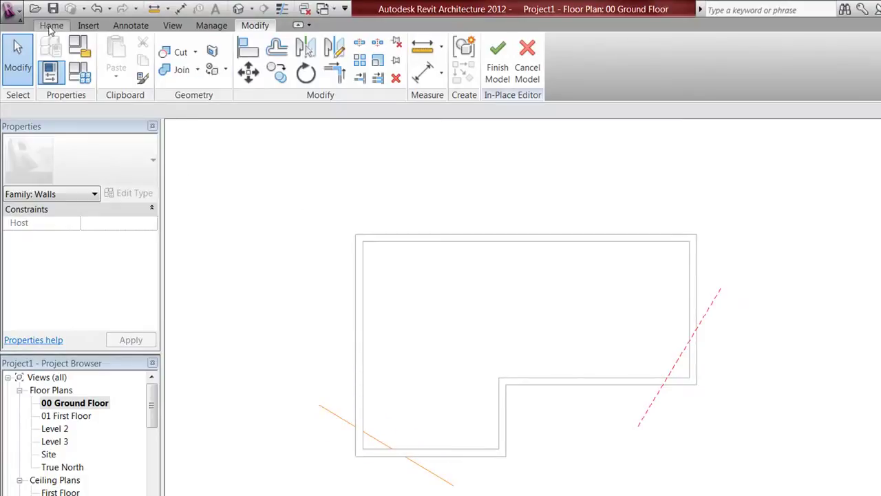
{"action": "left_click", "coordinate": [237, 9]}
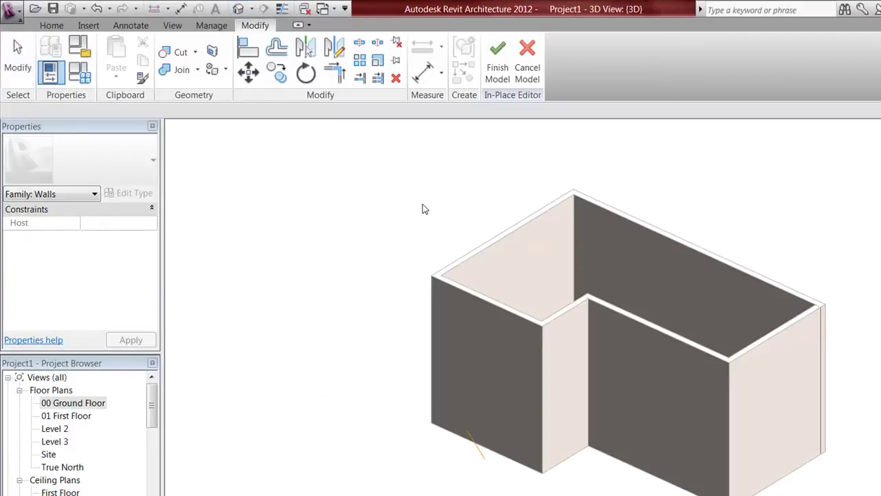
{"action": "middle_click_drag", "start_coordinate": [483, 424], "coordinate": [624, 444], "text": "shift"}
{"action": "scroll", "coordinate": [581, 441], "scroll_direction": "up", "scroll_amount": 5}
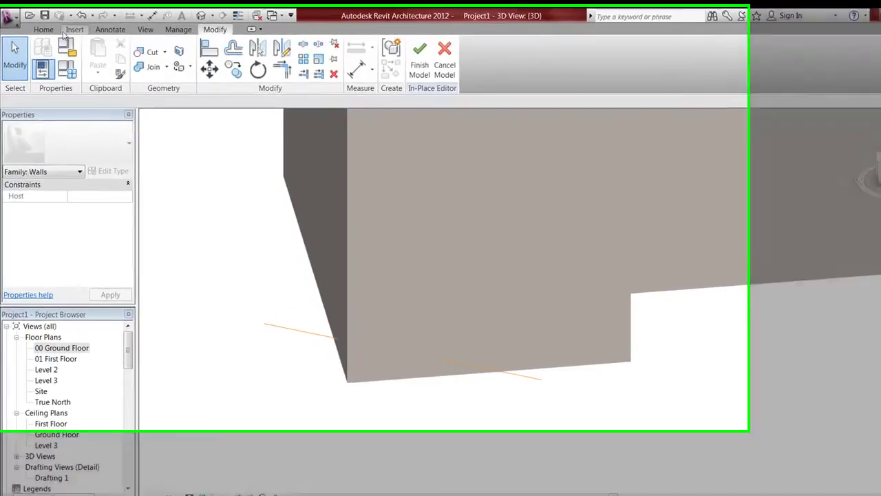
Add the Set and Show work plane commands to the Quick Access Toolbar
{"action": "left_click", "coordinate": [40, 31]}
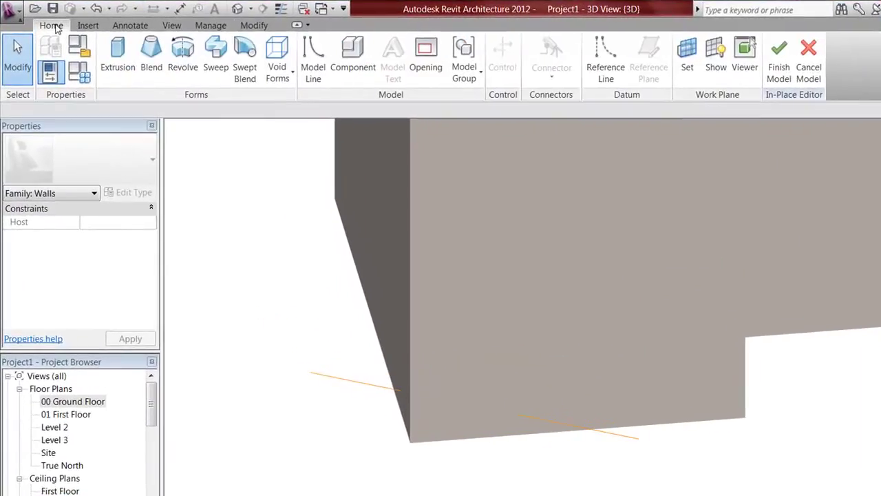
{"action": "right_click", "coordinate": [691, 52]}
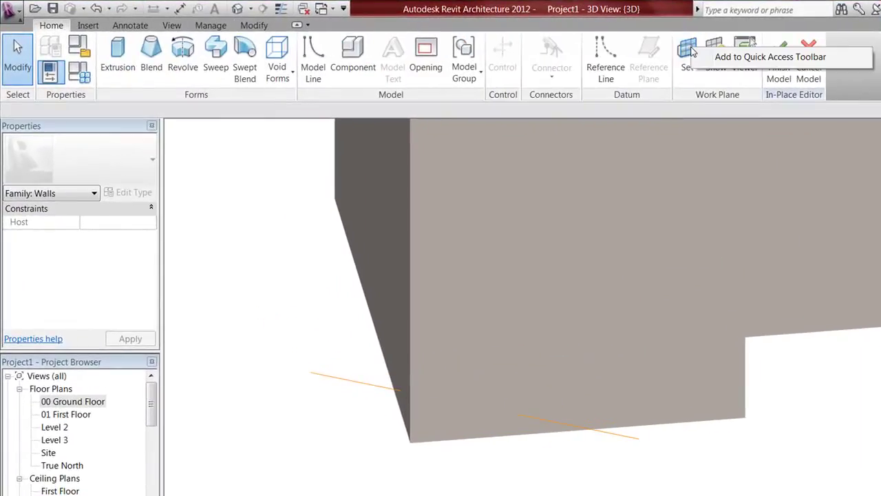
{"action": "left_click", "coordinate": [710, 60]}
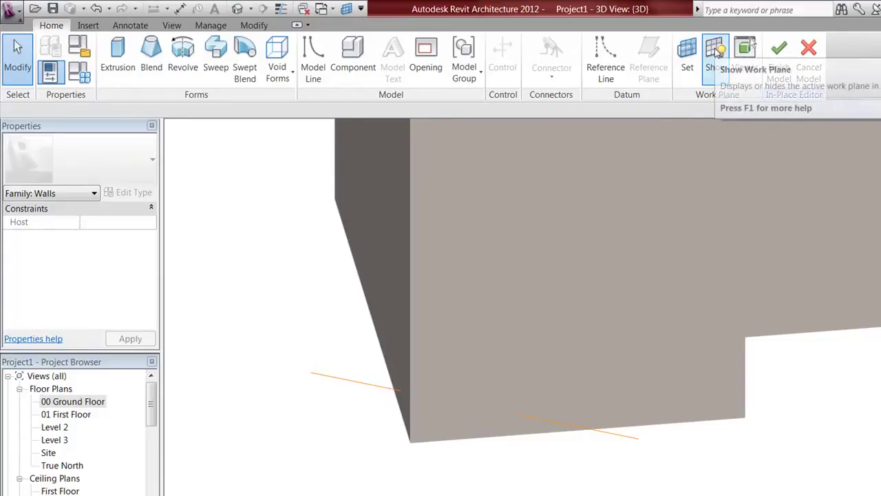
{"action": "right_click", "coordinate": [716, 53]}
{"action": "left_click", "coordinate": [729, 59]}
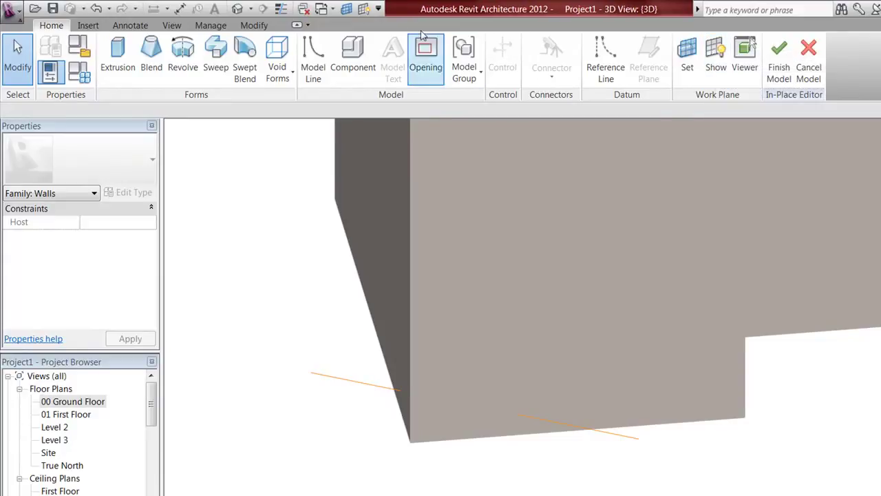
Set the work plane with the Pick a plane option, using the reference line's vertical plane along its length
{"action": "left_click", "coordinate": [346, 9]}
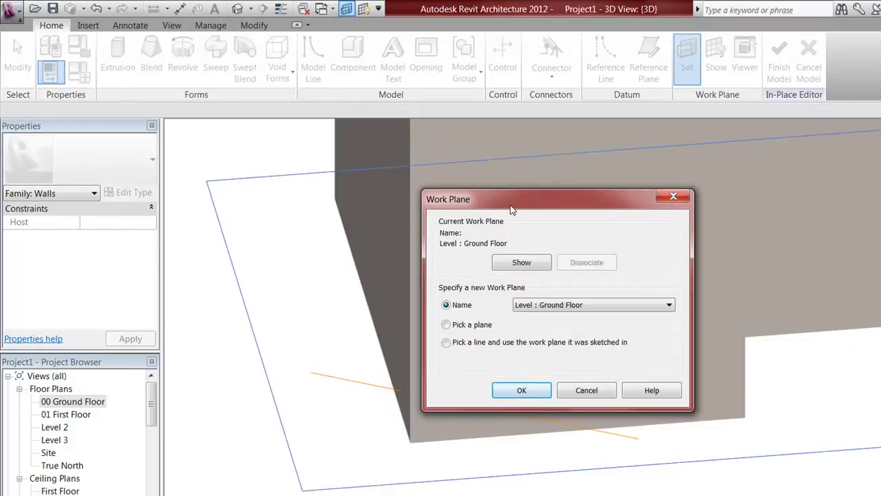
{"action": "left_click_drag", "start_coordinate": [512, 208], "coordinate": [510, 168]}
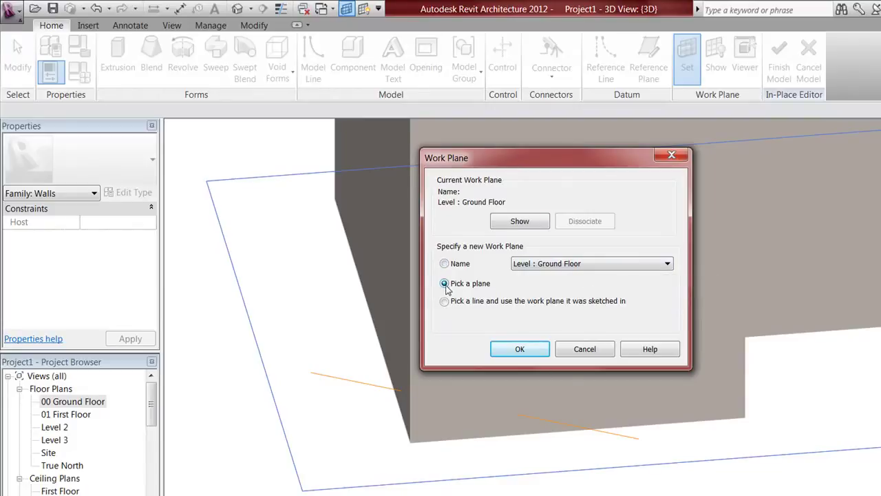
{"action": "left_click", "coordinate": [530, 355]}
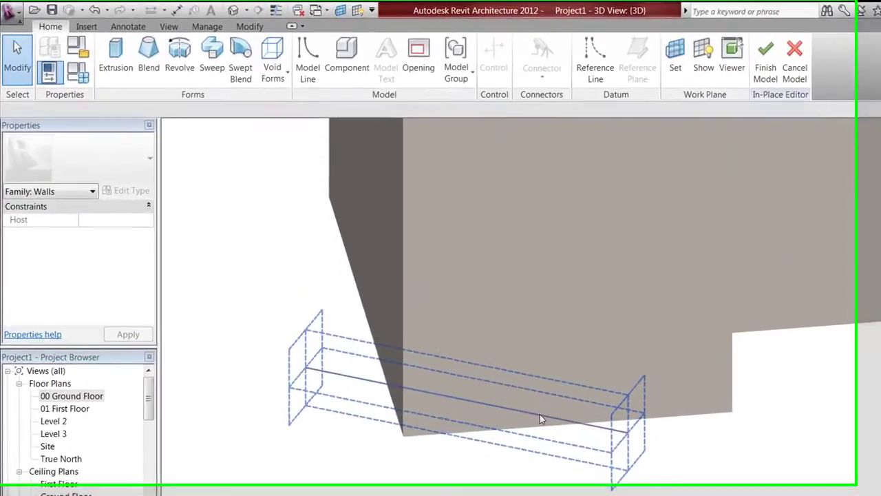
{"action": "left_click", "coordinate": [451, 353]}
Display the active work plane in the 3D view
{"action": "left_click", "coordinate": [696, 55]}
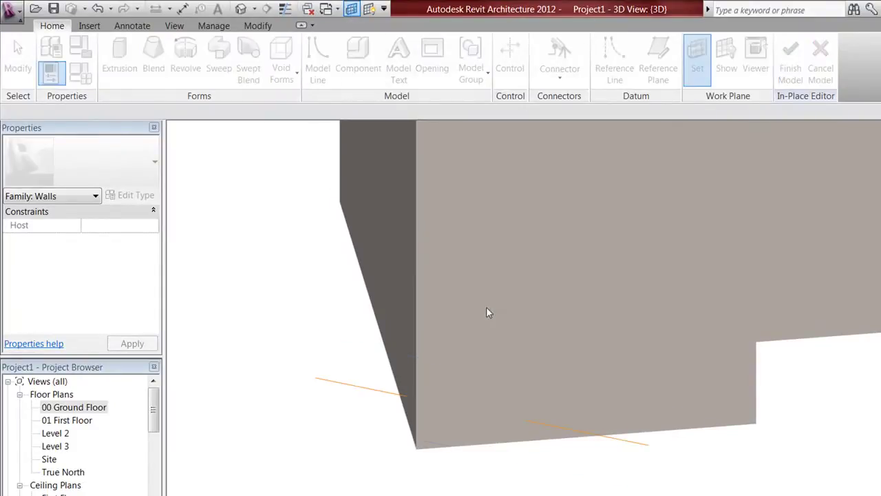
{"action": "left_click", "coordinate": [593, 354]}
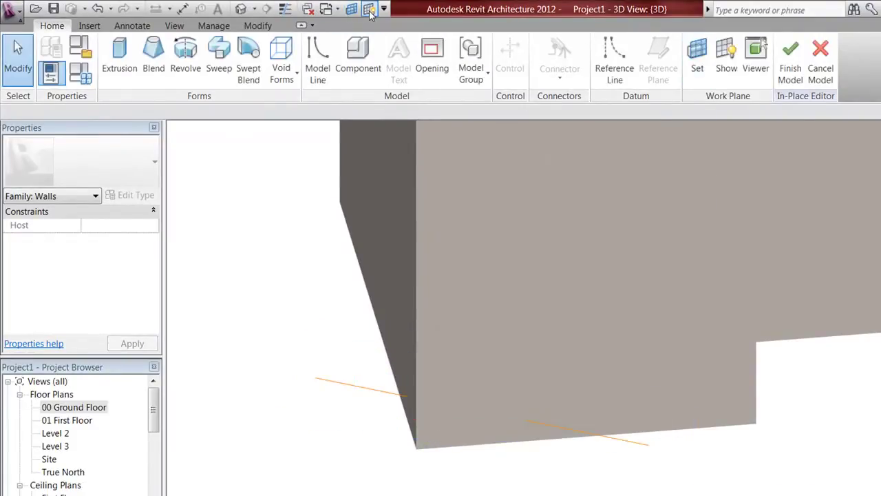
{"action": "scroll", "coordinate": [494, 387], "scroll_direction": "down", "scroll_amount": 3}
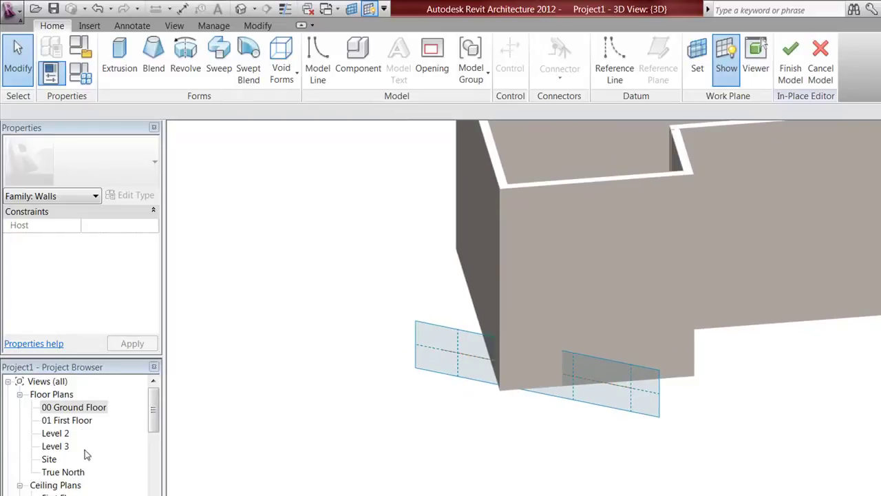
Create a 250 mm deep extrusion from a tall rectangle sketched on the reference line's vertical work plane at the building corner
{"action": "left_click", "coordinate": [119, 58]}
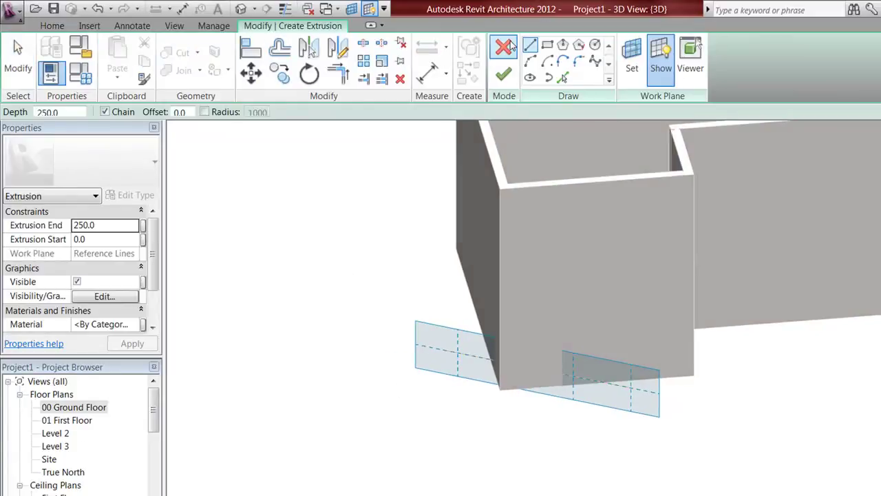
{"action": "left_click", "coordinate": [547, 46]}
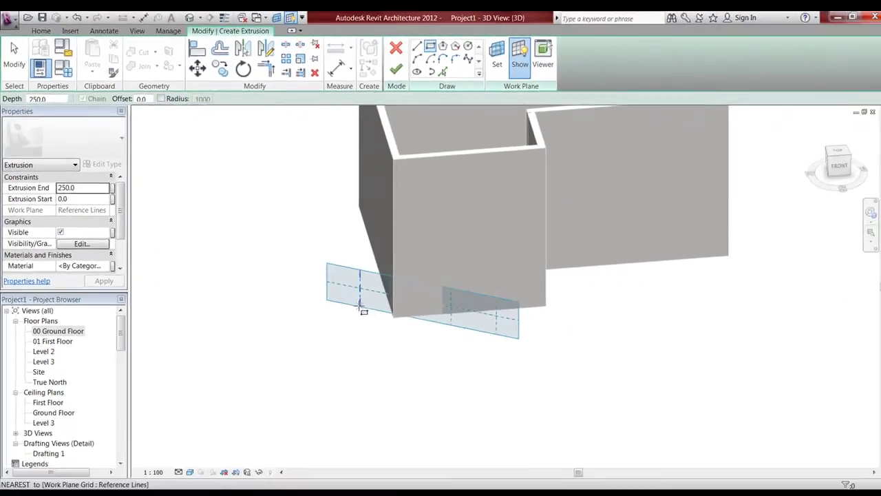
{"action": "left_click", "coordinate": [359, 304]}
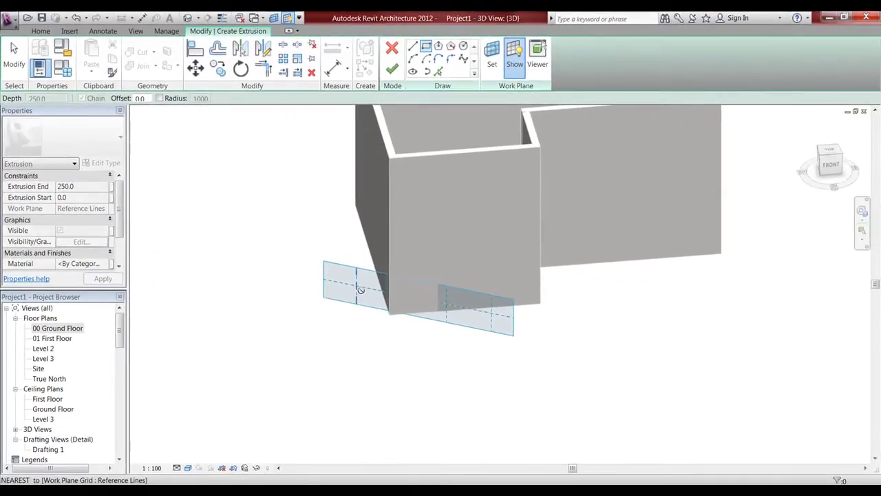
{"action": "left_click", "coordinate": [438, 146]}
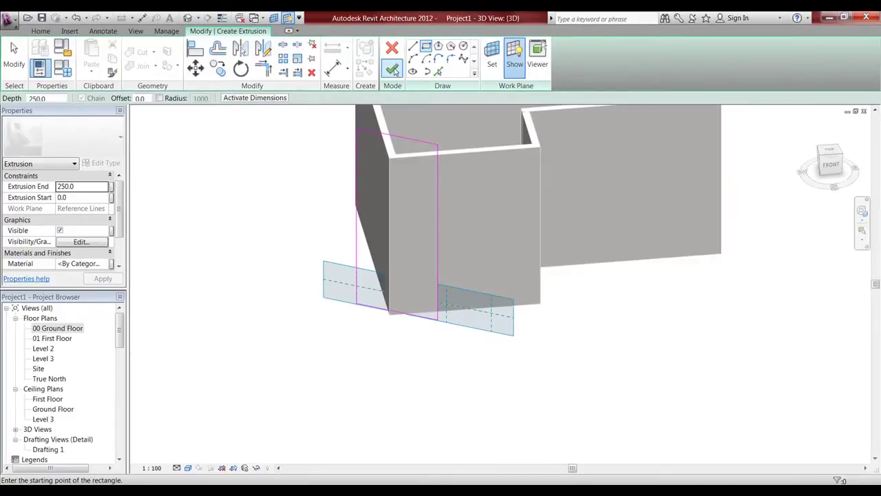
{"action": "left_click", "coordinate": [392, 70]}
{"action": "left_click", "coordinate": [392, 230]}
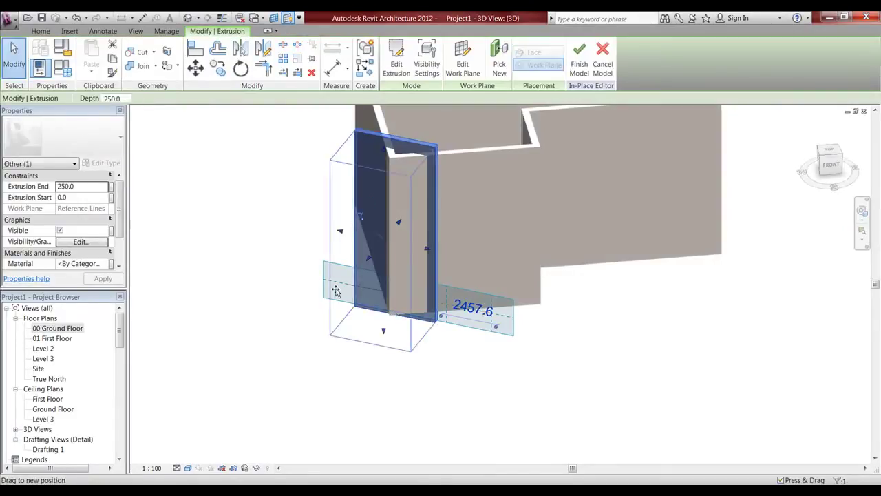
Stretch the corner extrusion outward to about 6771 mm deep and change it from solid to void
{"action": "left_click_drag", "start_coordinate": [350, 275], "coordinate": [289, 348]}
{"action": "left_click", "coordinate": [455, 344]}
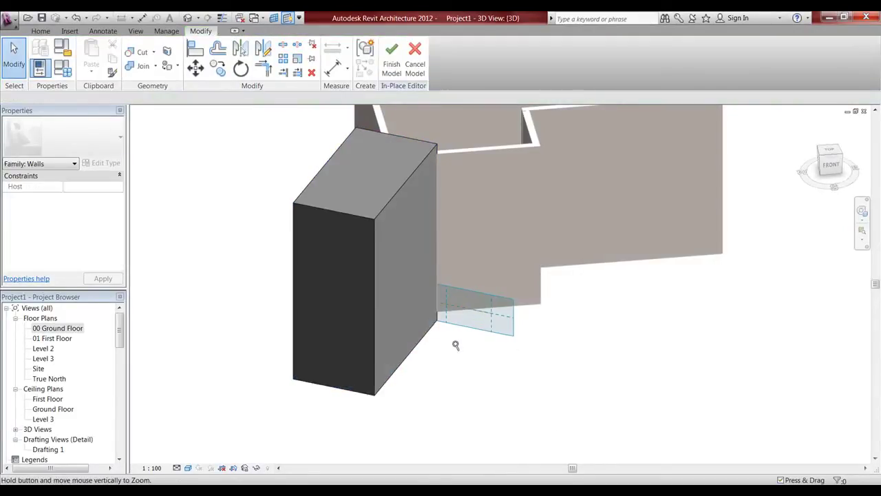
{"action": "left_click", "coordinate": [404, 361]}
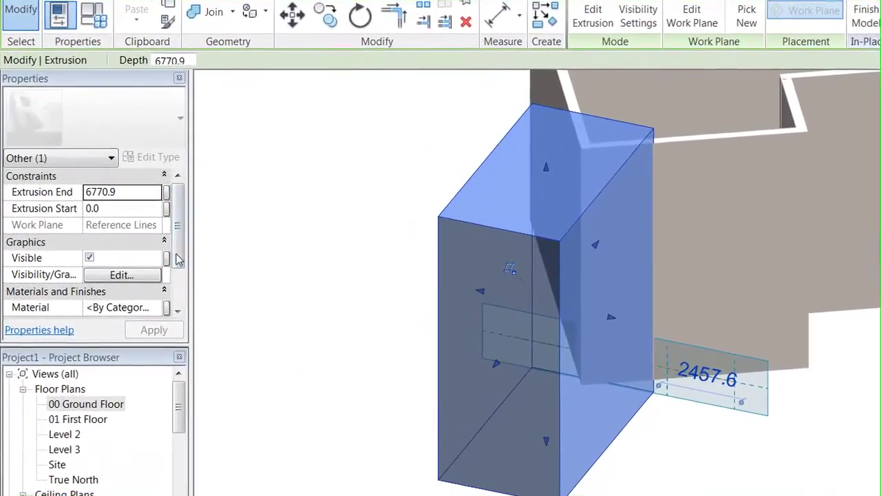
{"action": "left_click_drag", "start_coordinate": [118, 225], "coordinate": [118, 236]}
{"action": "left_click_drag", "start_coordinate": [178, 267], "coordinate": [179, 282]}
{"action": "left_click", "coordinate": [155, 292]}
{"action": "left_click", "coordinate": [158, 291]}
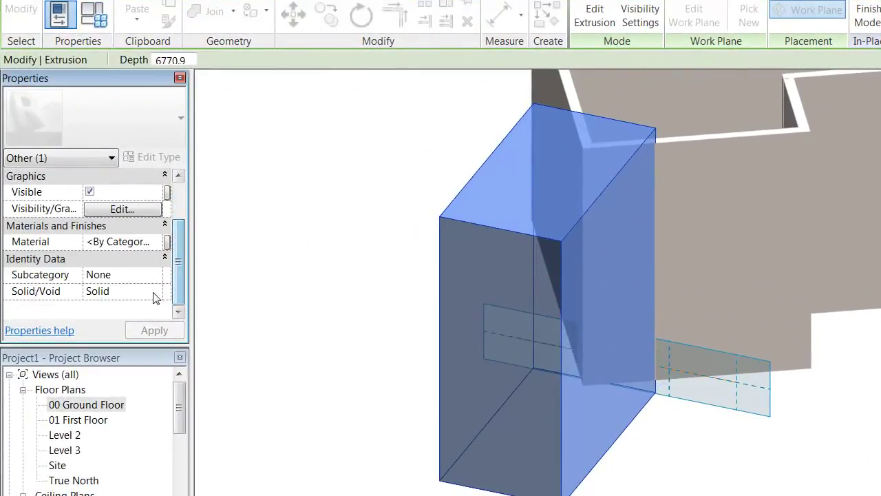
{"action": "left_click", "coordinate": [131, 313]}
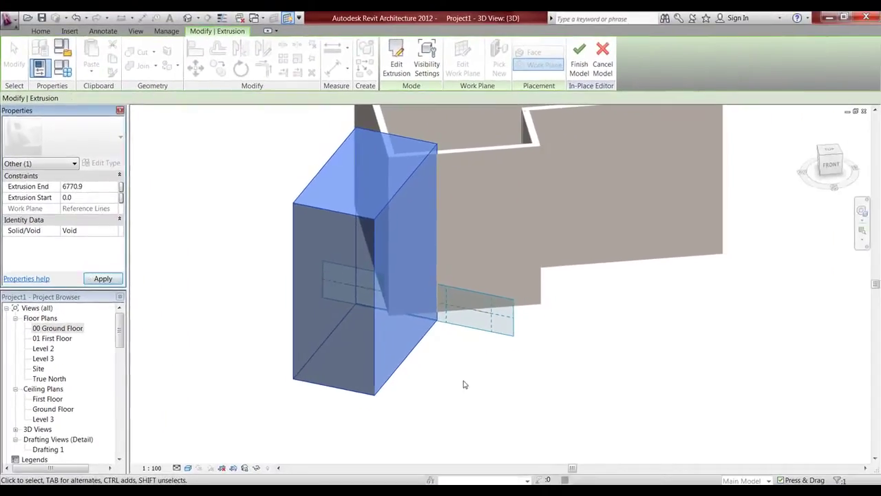
{"action": "left_click", "coordinate": [474, 353]}
Cut the void extrusion from both the front wall and the adjoining side wall at the building corner
{"action": "middle_click_drag", "start_coordinate": [461, 365], "coordinate": [439, 380]}
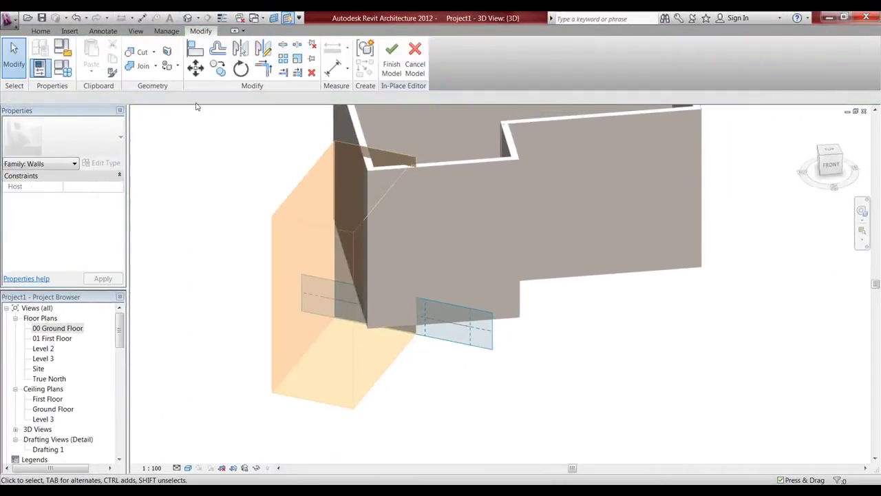
{"action": "left_click", "coordinate": [132, 54]}
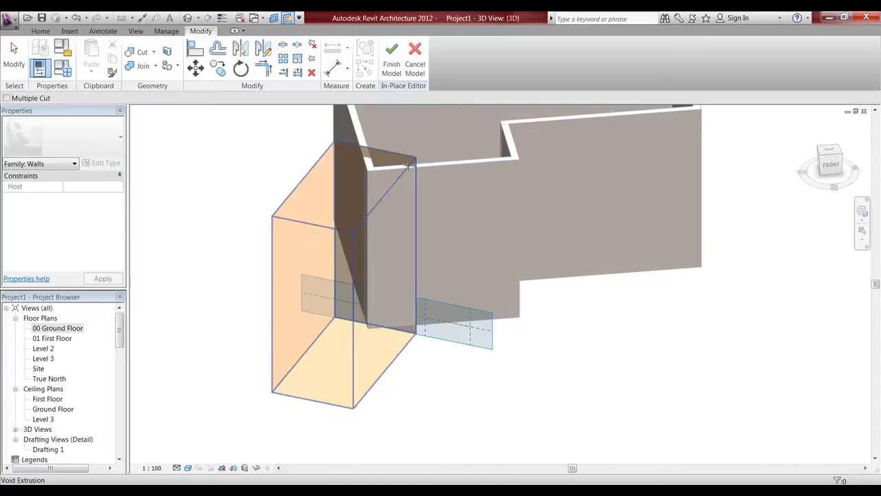
{"action": "left_click", "coordinate": [413, 164]}
{"action": "left_click", "coordinate": [425, 165]}
{"action": "scroll", "coordinate": [472, 230], "scroll_direction": "down", "scroll_amount": 3}
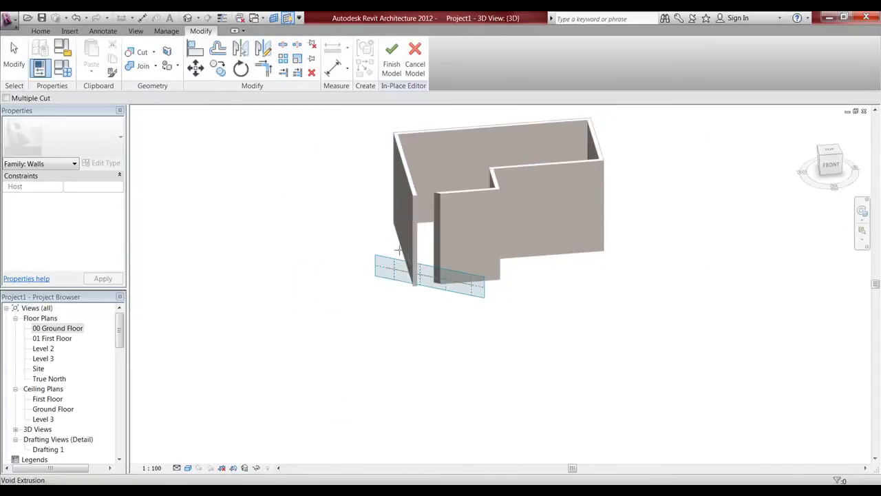
{"action": "left_click", "coordinate": [416, 230]}
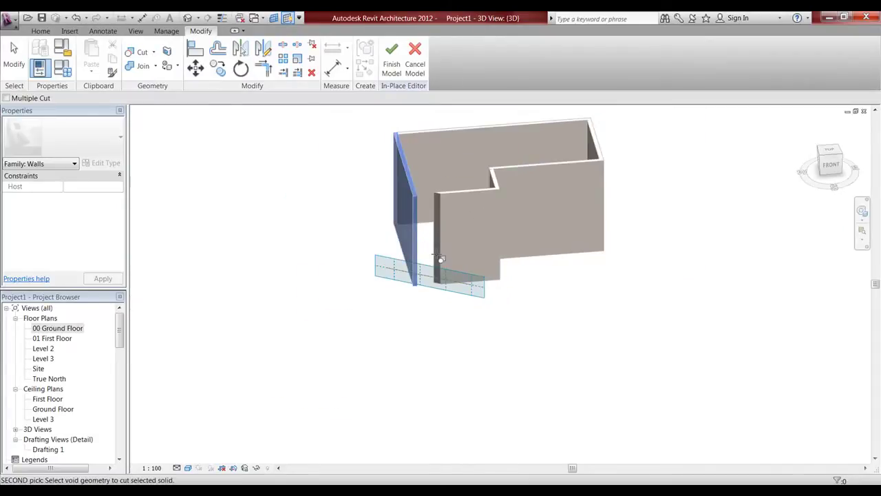
{"action": "left_click", "coordinate": [441, 260]}
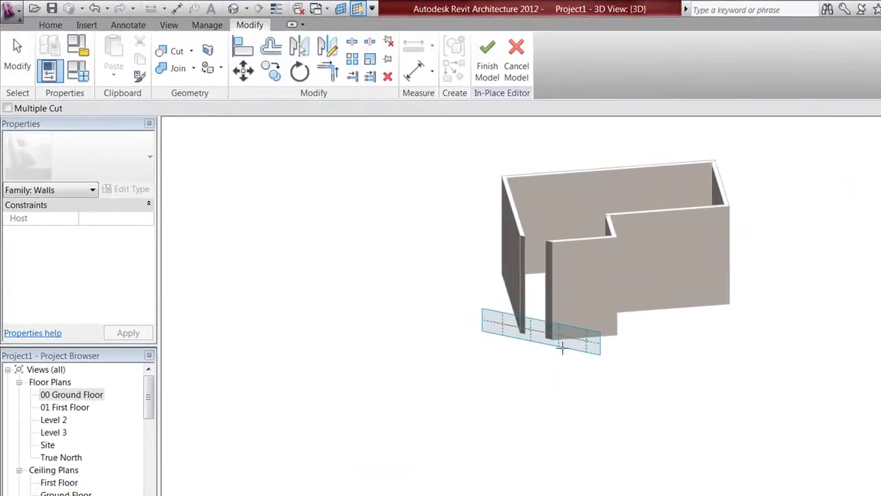
{"action": "key", "text": "Escape"}
Examine the angled wall cut in 3D and the properties of the reference plane in the 00 Ground Floor plan
{"action": "scroll", "coordinate": [561, 344], "scroll_direction": "up", "scroll_amount": 5}
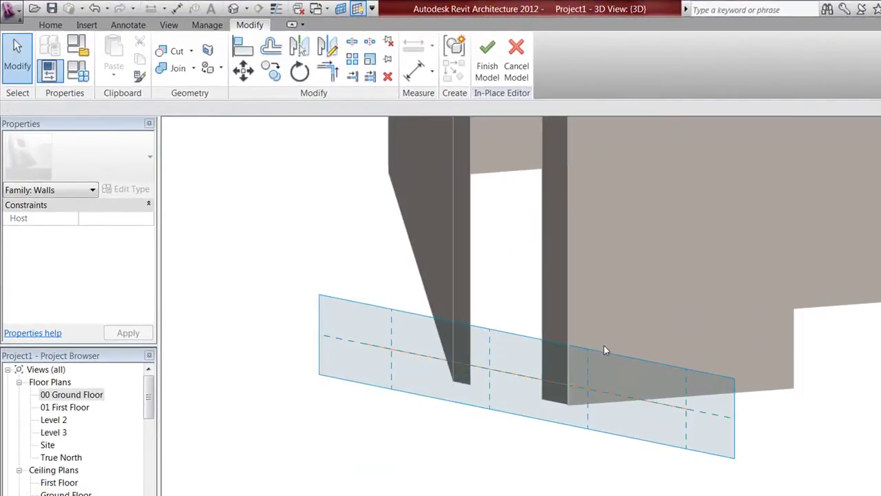
{"action": "scroll", "coordinate": [603, 345], "scroll_direction": "down", "scroll_amount": 4}
{"action": "middle_click_drag", "start_coordinate": [677, 277], "coordinate": [684, 338], "text": "shift"}
{"action": "scroll", "coordinate": [619, 331], "scroll_direction": "up", "scroll_amount": 4}
{"action": "mouse_move", "coordinate": [619, 335]}
{"action": "middle_mouse_down", "text": "shift"}
{"action": "mouse_move", "coordinate": [651, 356]}
{"action": "mouse_move", "coordinate": [620, 344]}
{"action": "middle_mouse_up", "text": "shift"}
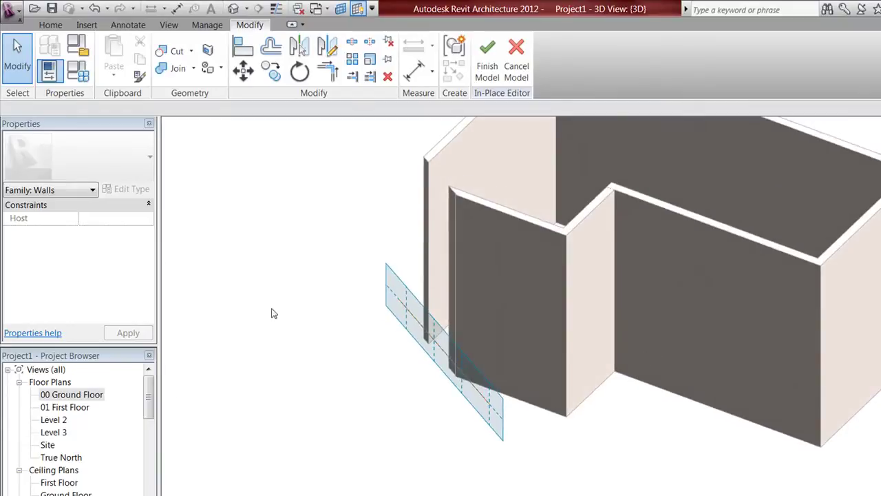
{"action": "double_click", "coordinate": [62, 396]}
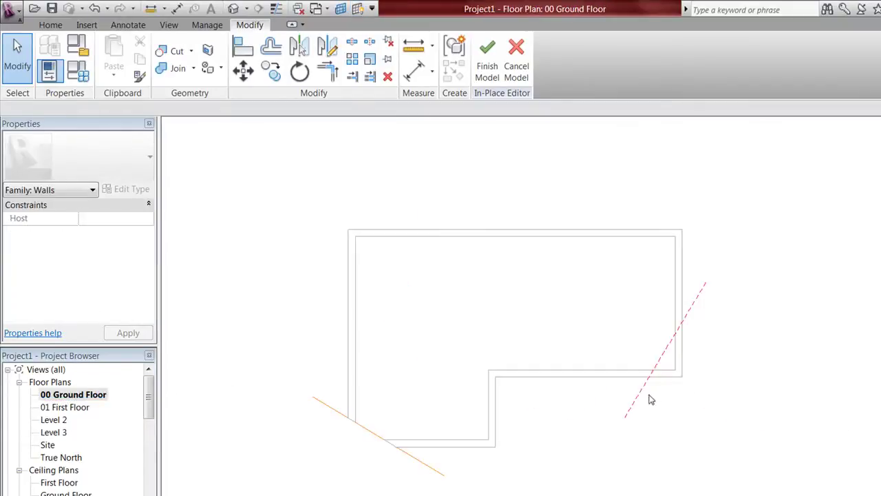
{"action": "left_click", "coordinate": [637, 399]}
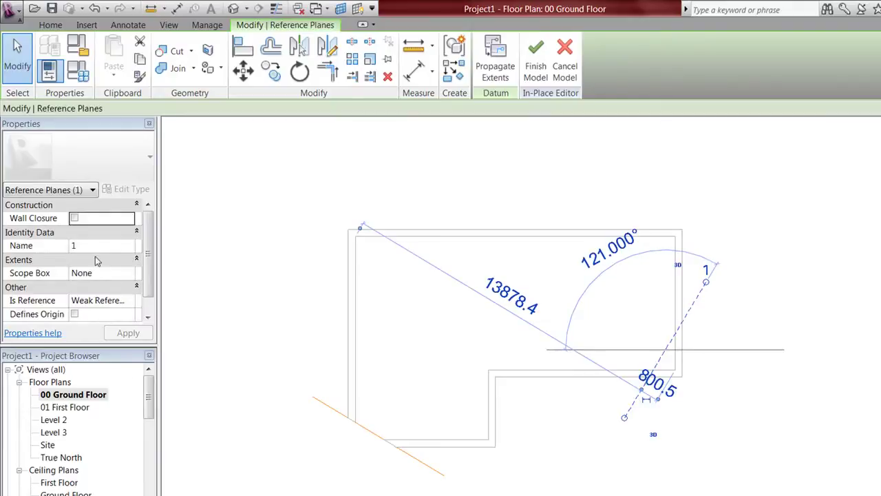
{"action": "left_click", "coordinate": [305, 448]}
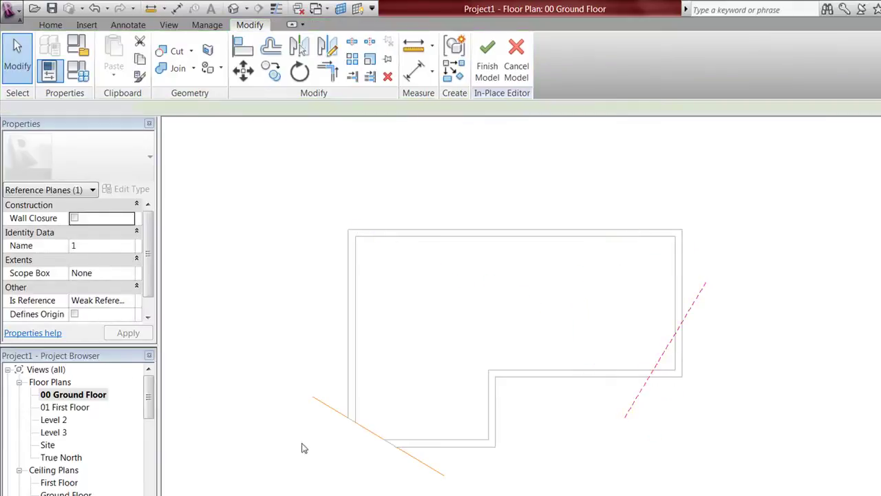
Set the work plane by name to Reference Plane : 1 and open the 3D view to work on it
{"action": "left_click", "coordinate": [340, 8]}
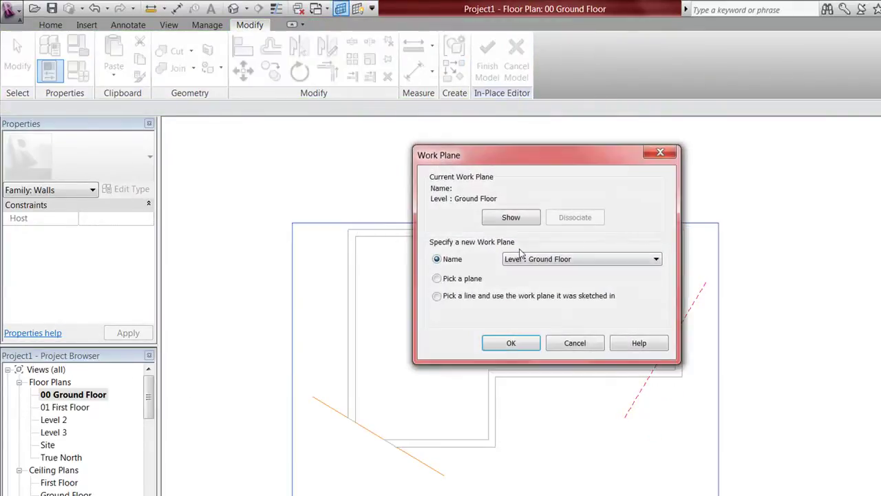
{"action": "left_click", "coordinate": [559, 260]}
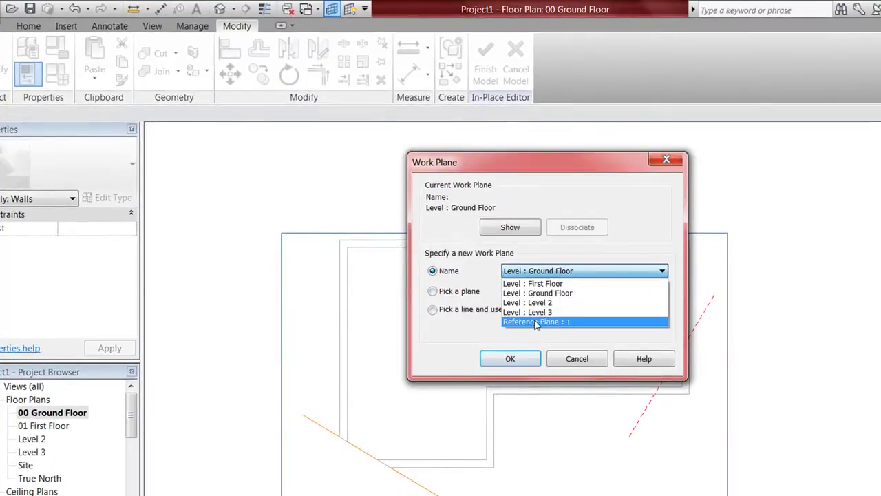
{"action": "left_click", "coordinate": [569, 326]}
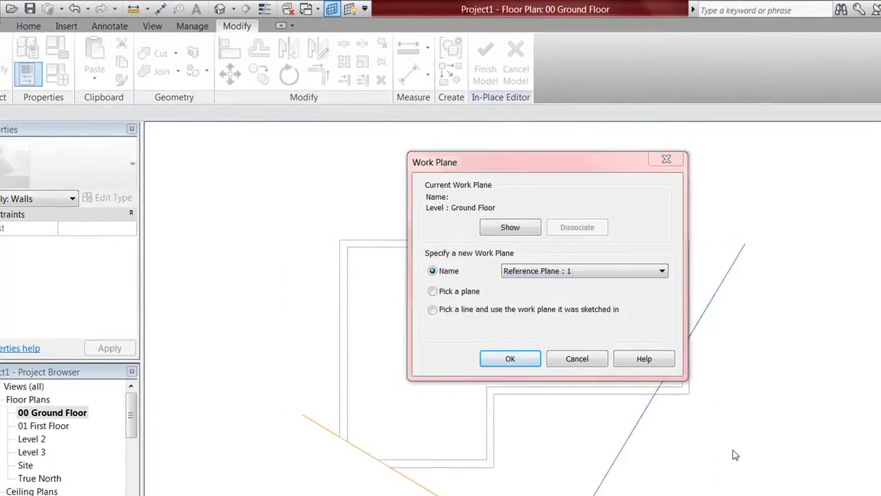
{"action": "left_click", "coordinate": [510, 358]}
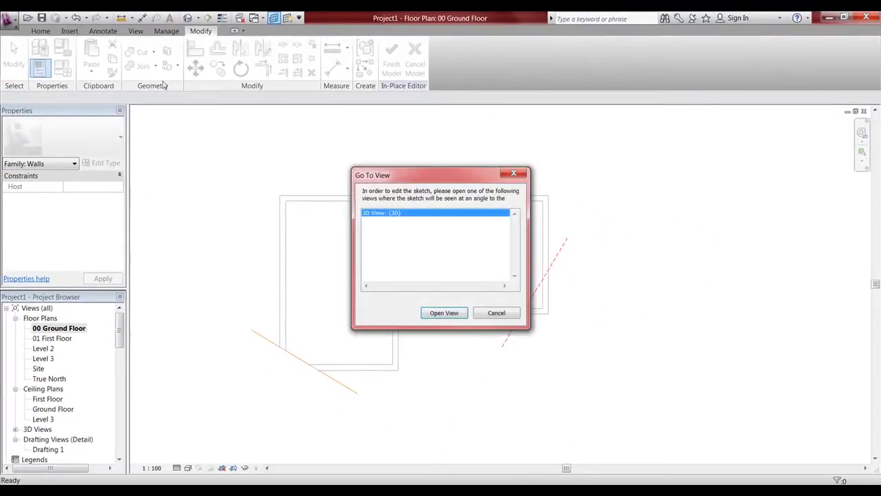
{"action": "left_click", "coordinate": [444, 313]}
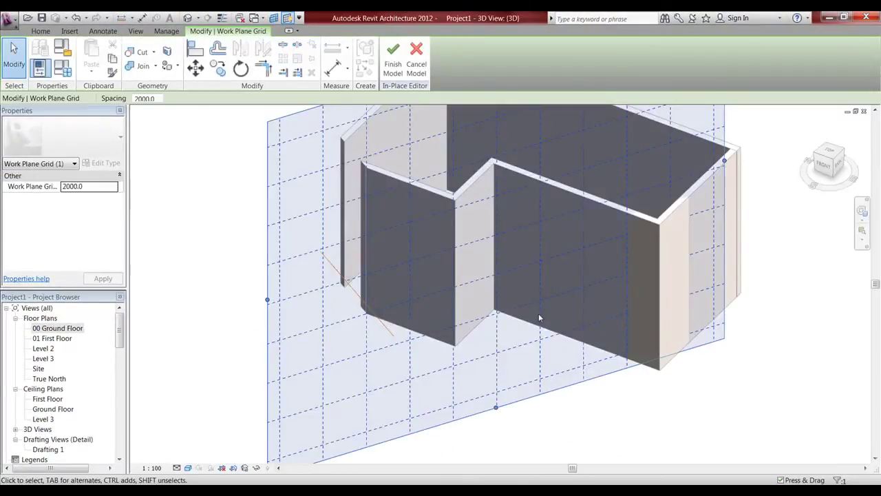
{"action": "middle_click_drag", "start_coordinate": [775, 347], "coordinate": [502, 299], "text": "shift"}
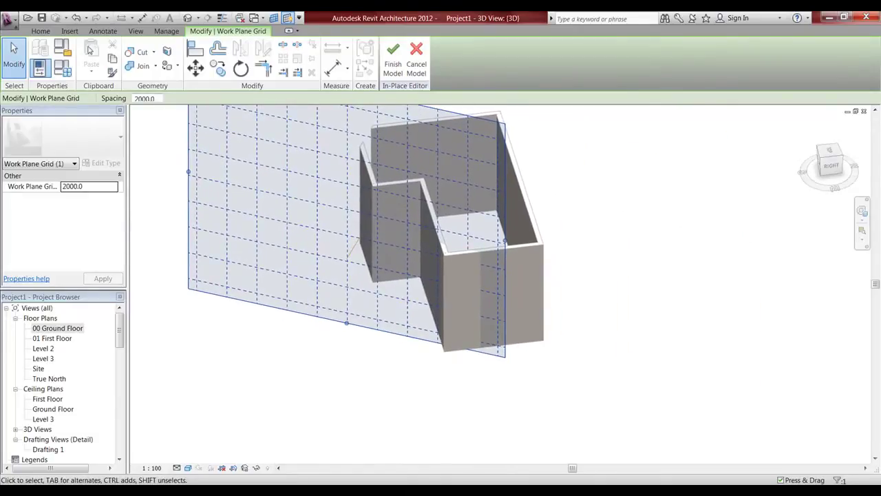
Extrude a tall rectangle sketched on Reference Plane : 1 across the building corner, from about -3567 mm to 250 mm
{"action": "left_click", "coordinate": [47, 32]}
{"action": "left_click", "coordinate": [93, 54]}
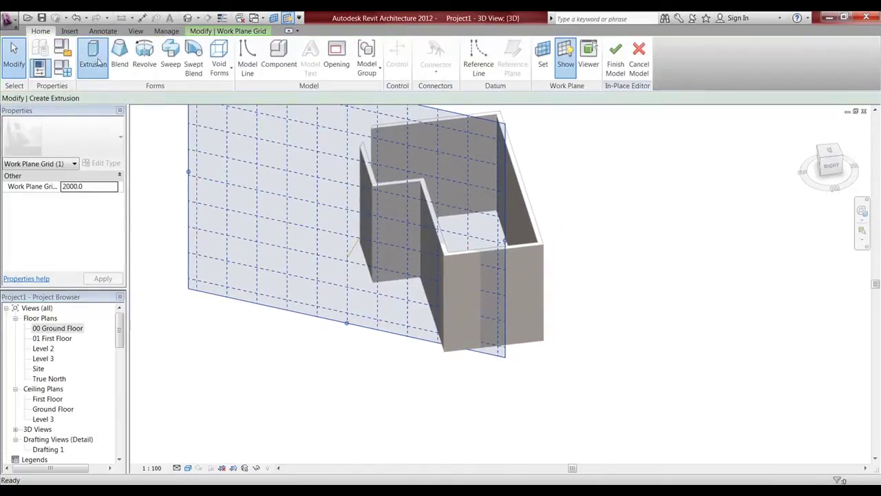
{"action": "left_click", "coordinate": [42, 31]}
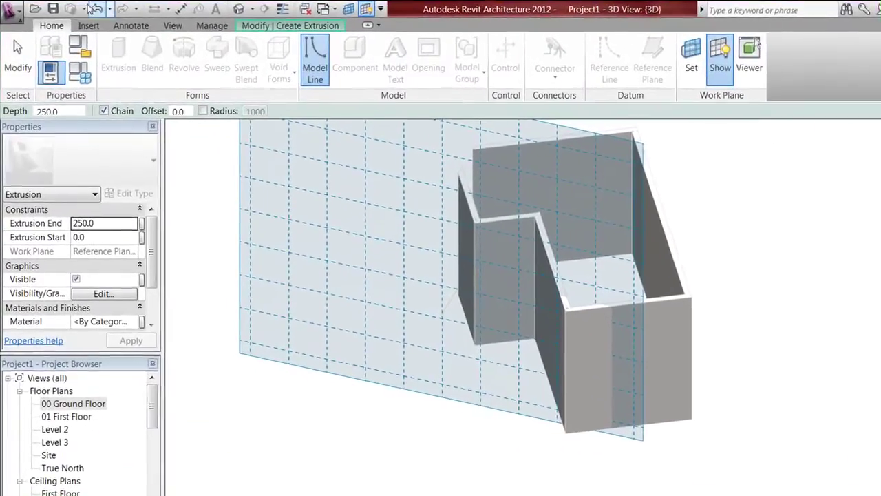
{"action": "left_click", "coordinate": [253, 26]}
{"action": "left_click", "coordinate": [543, 46]}
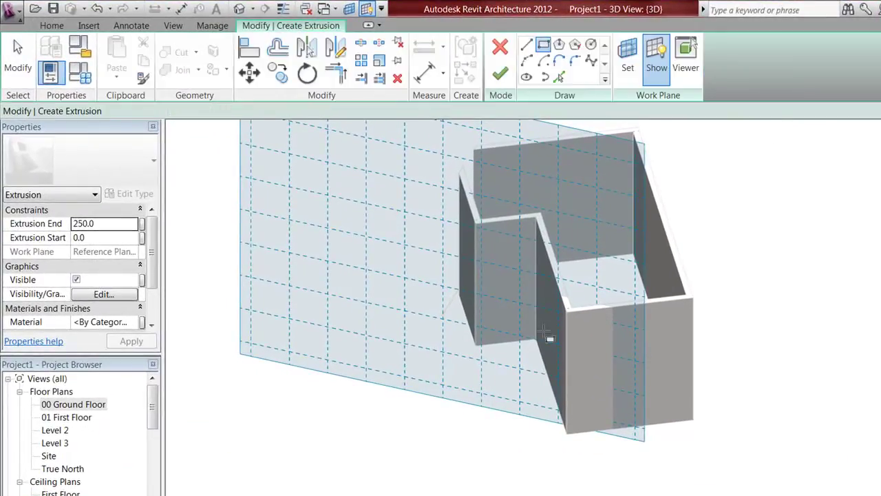
{"action": "left_click", "coordinate": [520, 409]}
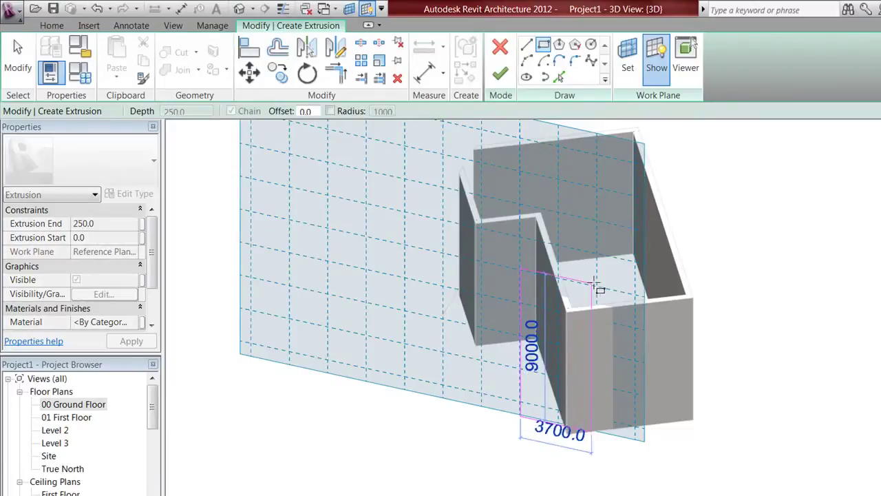
{"action": "left_click", "coordinate": [619, 275]}
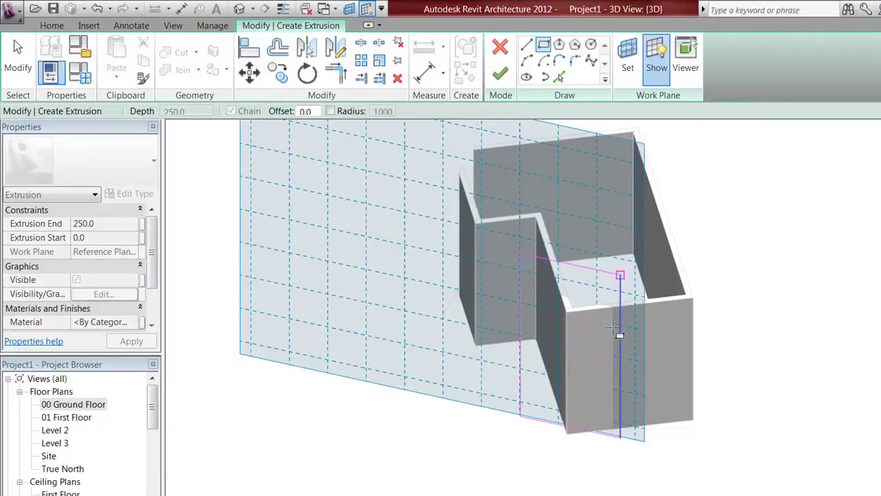
{"action": "left_click", "coordinate": [500, 74]}
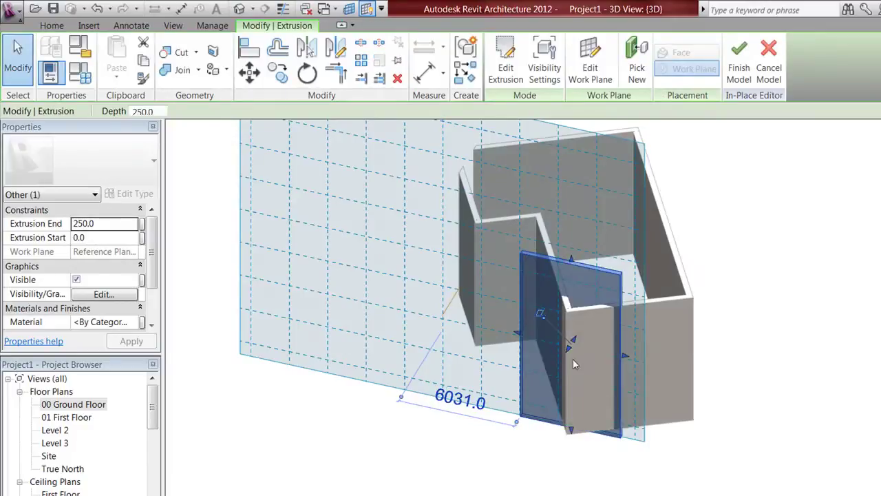
{"action": "left_click", "coordinate": [724, 481]}
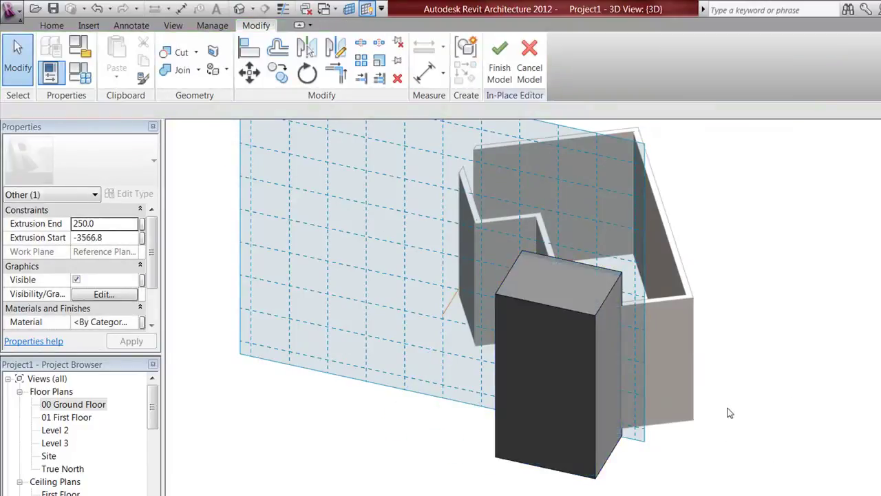
Delete the extrusion based on the reference plane and cancel the in-place model, discarding its changes
{"action": "middle_click_drag", "start_coordinate": [800, 393], "coordinate": [584, 404], "text": "shift"}
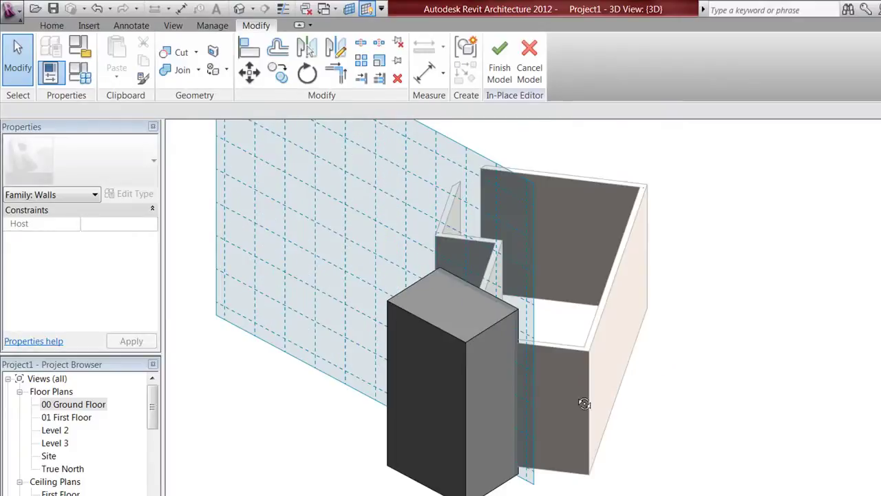
{"action": "left_click", "coordinate": [475, 332]}
{"action": "key", "text": "Delete"}
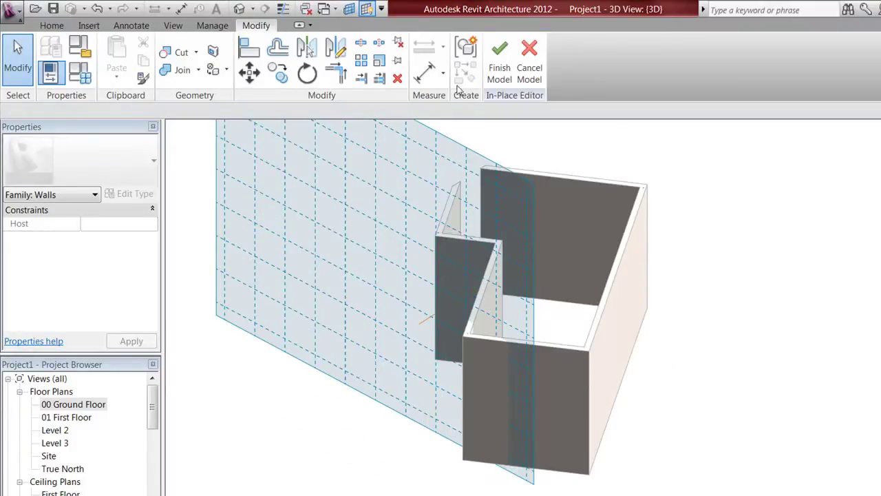
{"action": "left_click", "coordinate": [529, 59]}
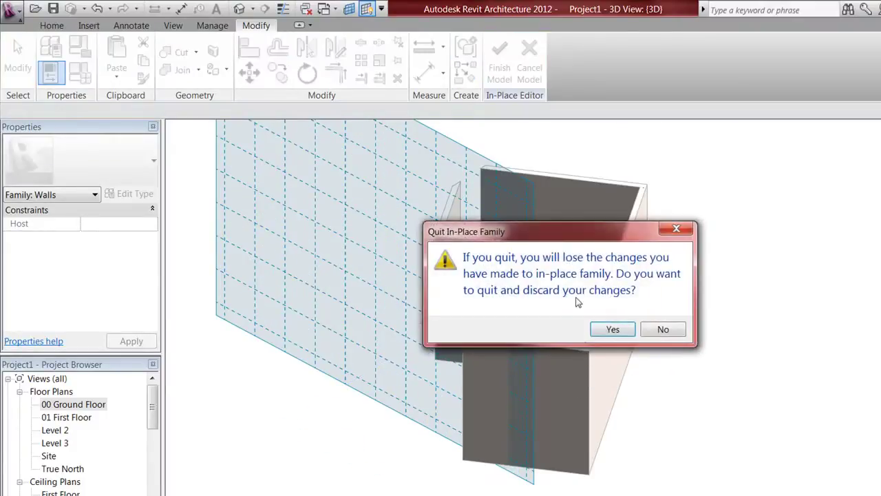
{"action": "left_click", "coordinate": [611, 330]}
Review the wall layout in the 3D view and the 00 Ground Floor plan, ending in the default 3D view
{"action": "middle_click_drag", "start_coordinate": [398, 342], "coordinate": [686, 396], "text": "shift"}
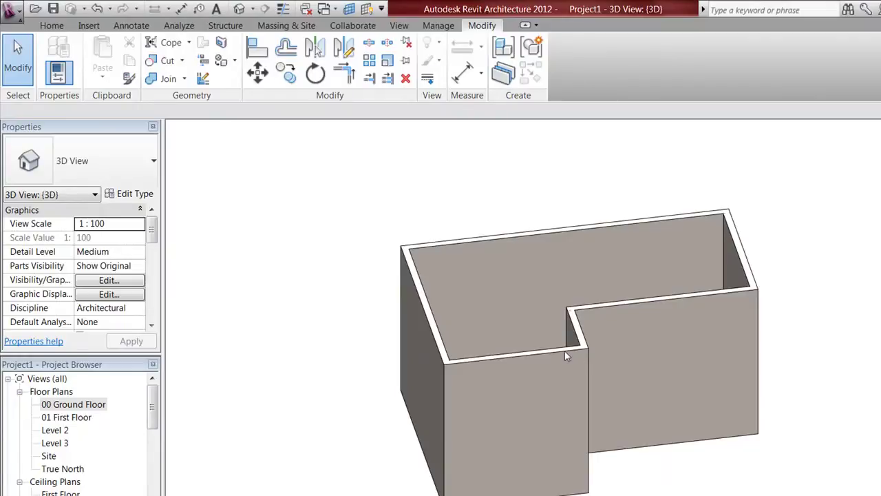
{"action": "scroll", "coordinate": [564, 351], "scroll_direction": "up", "scroll_amount": 2}
{"action": "scroll", "coordinate": [442, 335], "scroll_direction": "down", "scroll_amount": 3}
{"action": "middle_click_drag", "start_coordinate": [454, 298], "coordinate": [466, 335]}
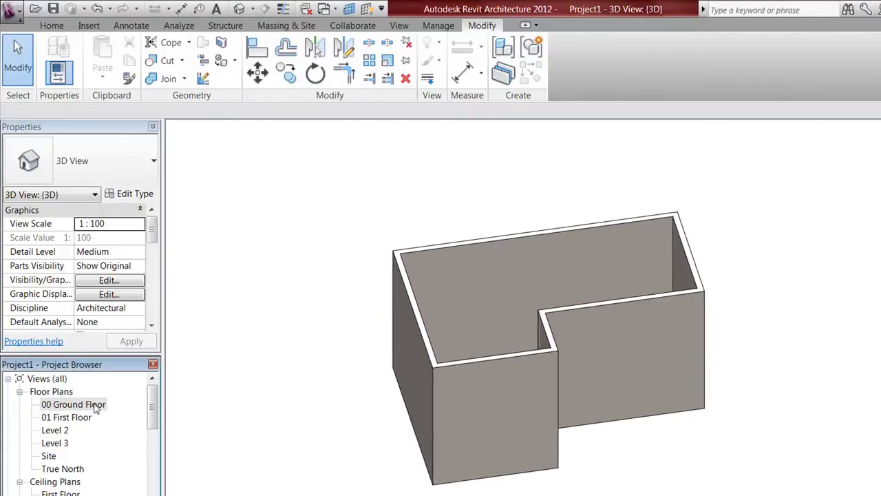
{"action": "double_click", "coordinate": [95, 406]}
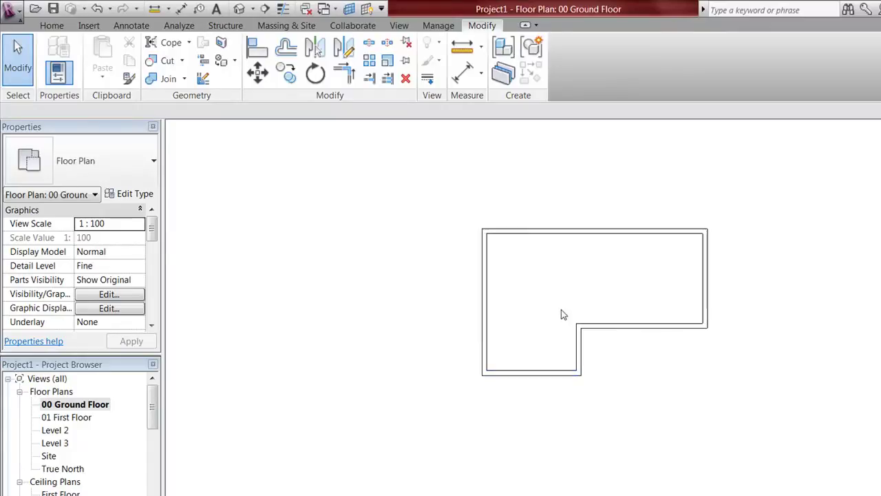
{"action": "scroll", "coordinate": [563, 314], "scroll_direction": "up", "scroll_amount": 2}
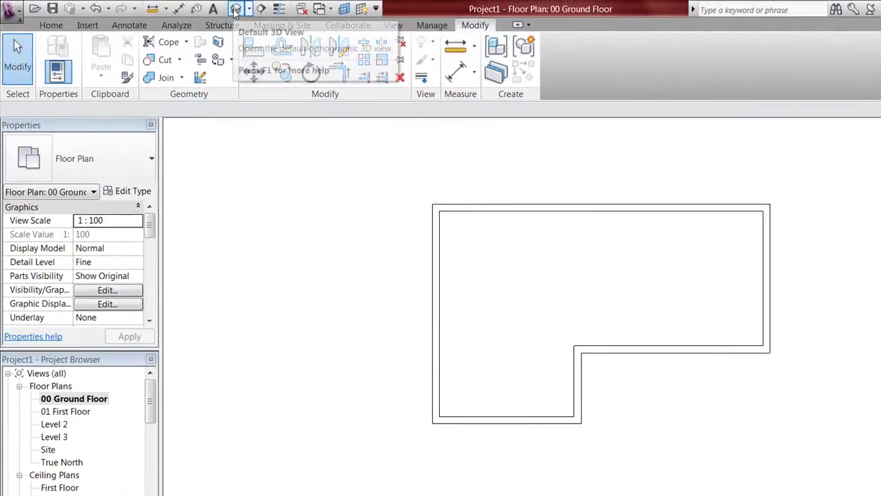
{"action": "left_click", "coordinate": [235, 9]}
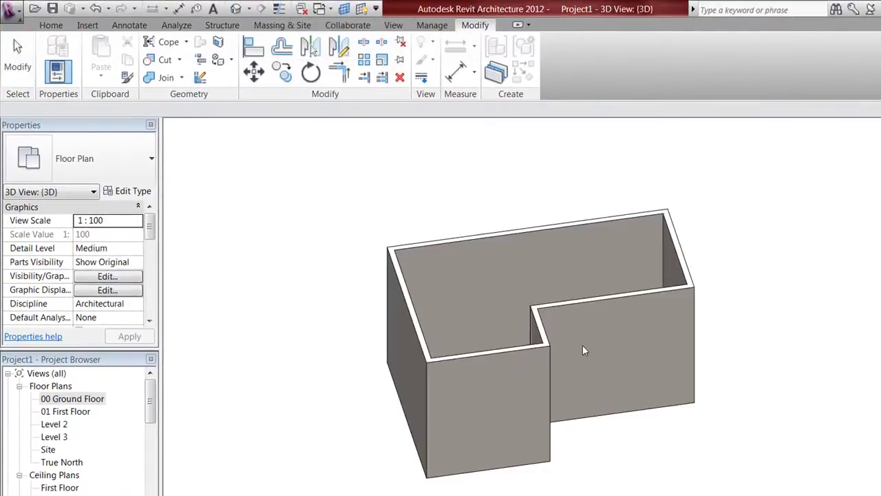
Set the work plane by picking the outer face of the projecting front wall, and display the work plane grid
{"action": "left_click", "coordinate": [345, 9]}
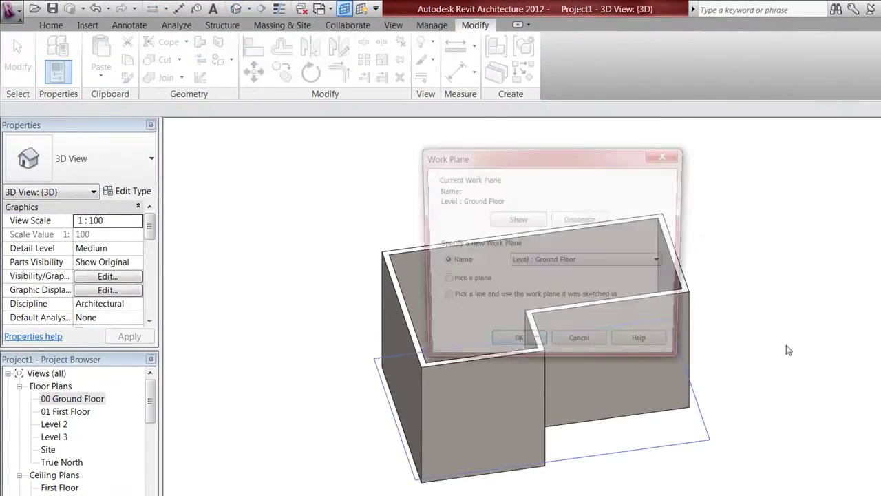
{"action": "left_click_drag", "start_coordinate": [557, 169], "coordinate": [714, 172]}
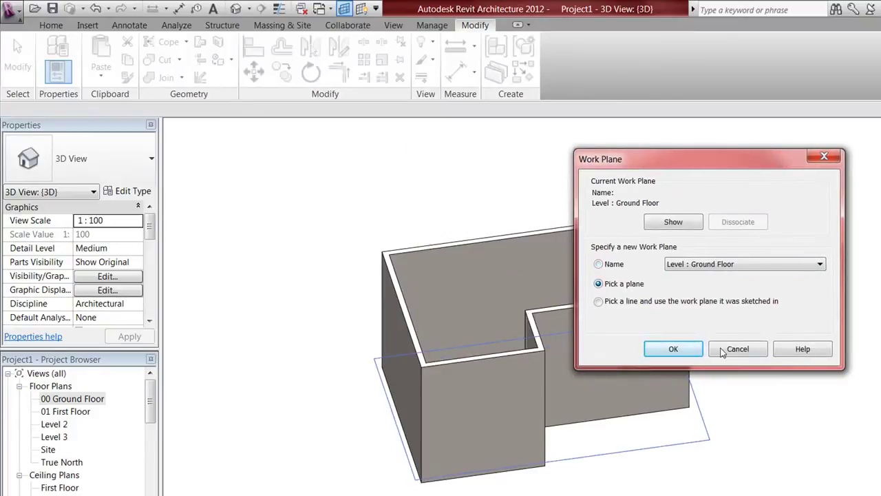
{"action": "left_click", "coordinate": [673, 349]}
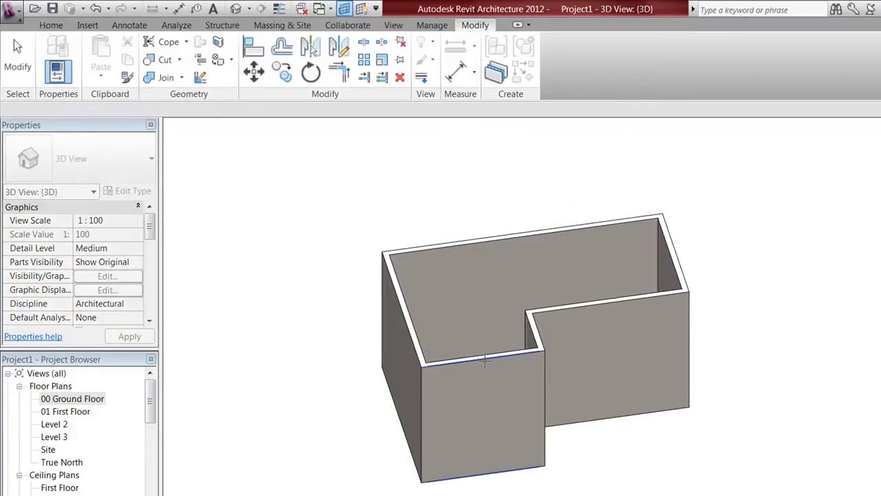
{"action": "left_click", "coordinate": [482, 370]}
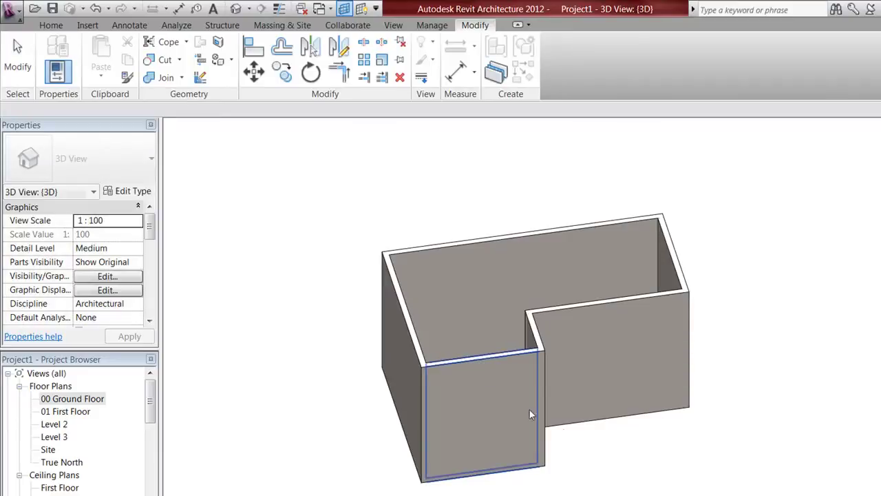
{"action": "left_click", "coordinate": [360, 8]}
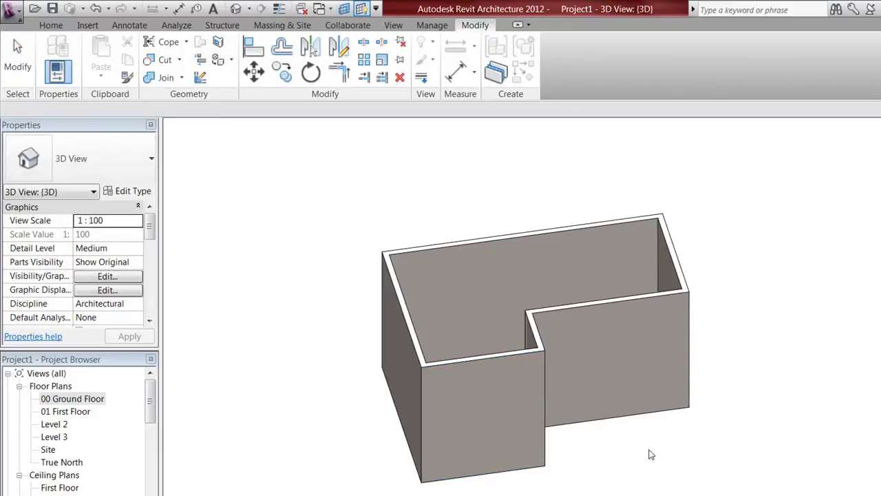
{"action": "scroll", "coordinate": [455, 330], "scroll_direction": "up", "scroll_amount": 3}
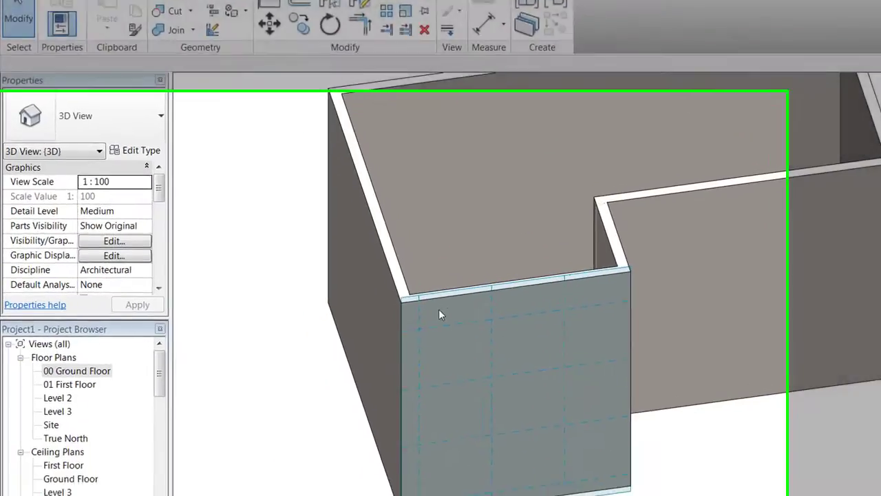
{"action": "scroll", "coordinate": [440, 314], "scroll_direction": "down", "scroll_amount": 3}
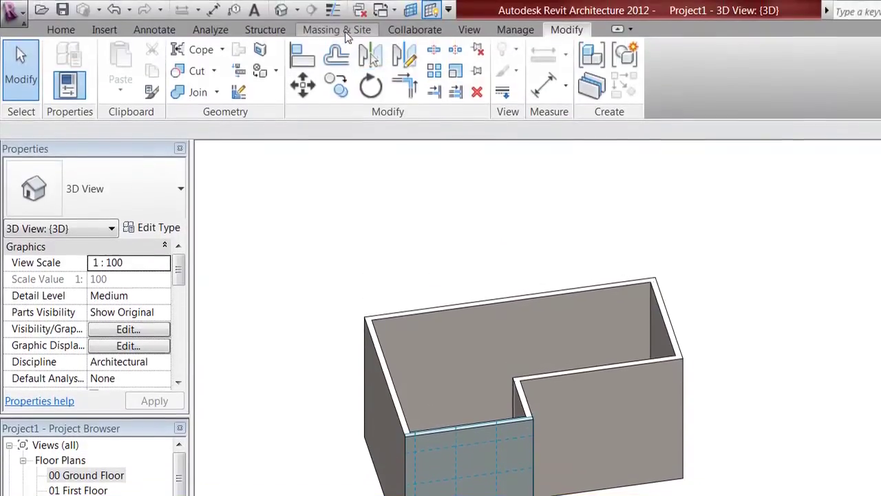
Place the default "Model Text" as model text on the upper part of the projecting front wall's face
{"action": "left_click", "coordinate": [324, 31]}
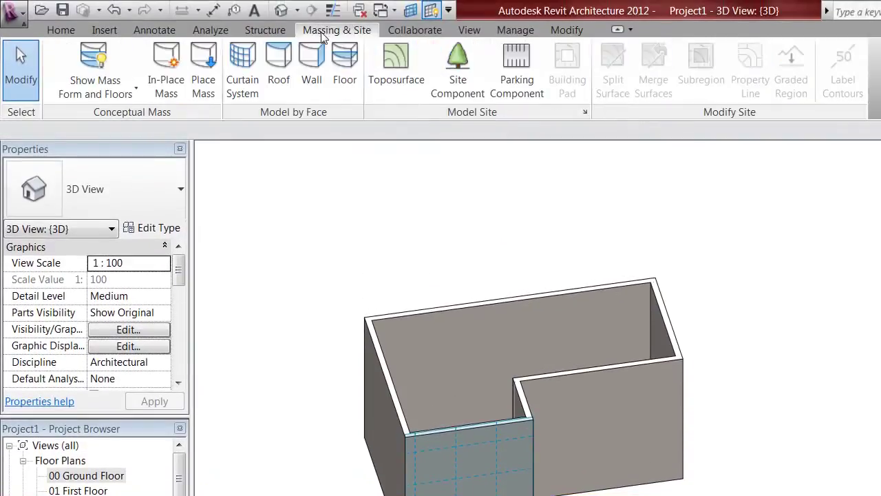
{"action": "left_click", "coordinate": [69, 28]}
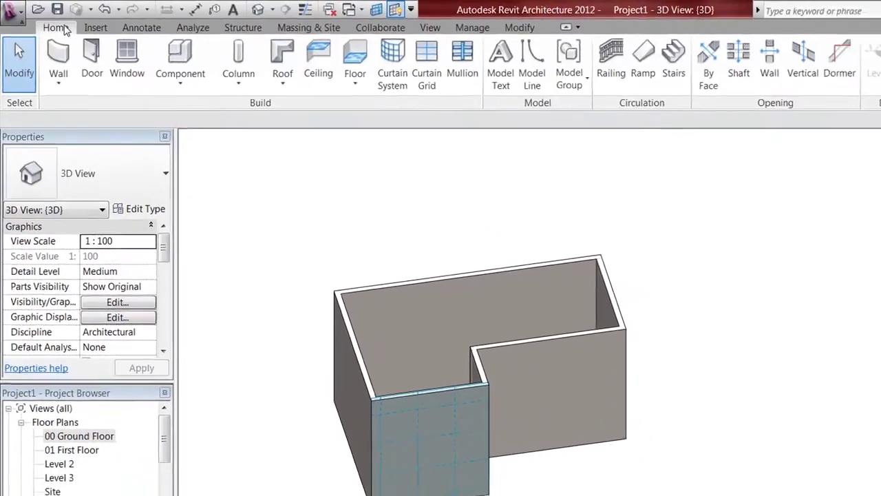
{"action": "left_click", "coordinate": [547, 66]}
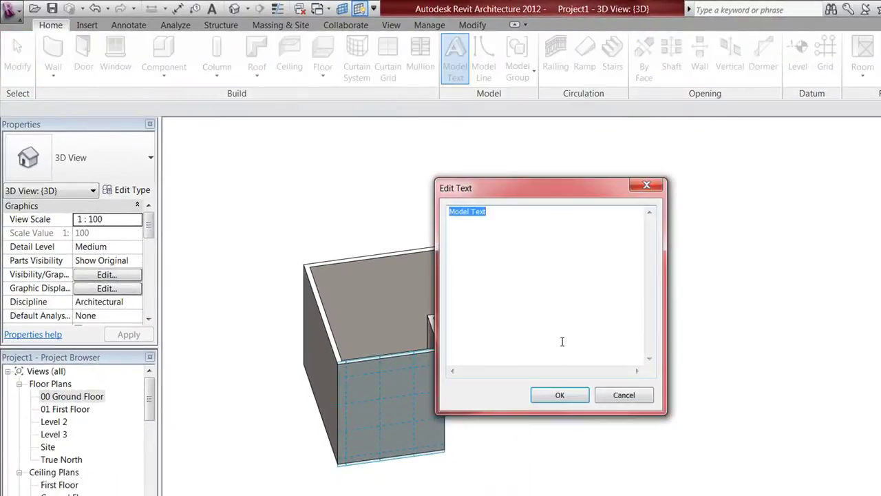
{"action": "left_click", "coordinate": [559, 396]}
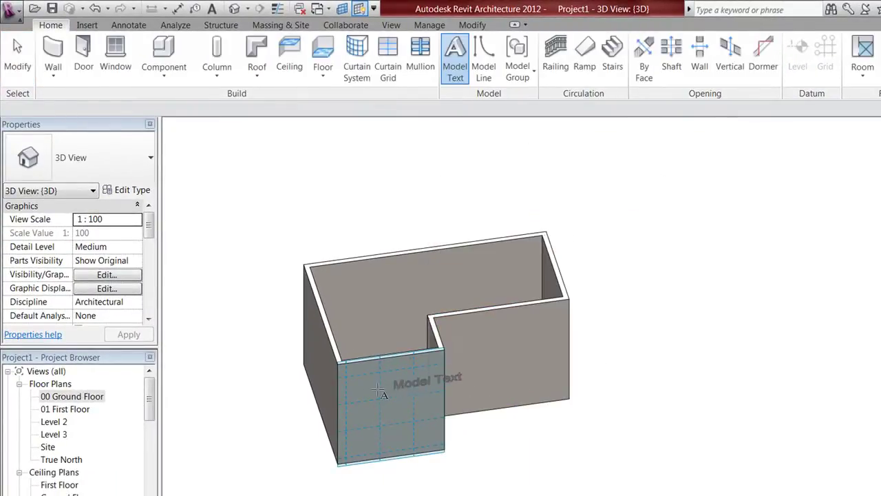
{"action": "left_click", "coordinate": [364, 396]}
{"action": "scroll", "coordinate": [389, 392], "scroll_direction": "up", "scroll_amount": 5}
{"action": "middle_click_drag", "start_coordinate": [303, 291], "coordinate": [411, 241]}
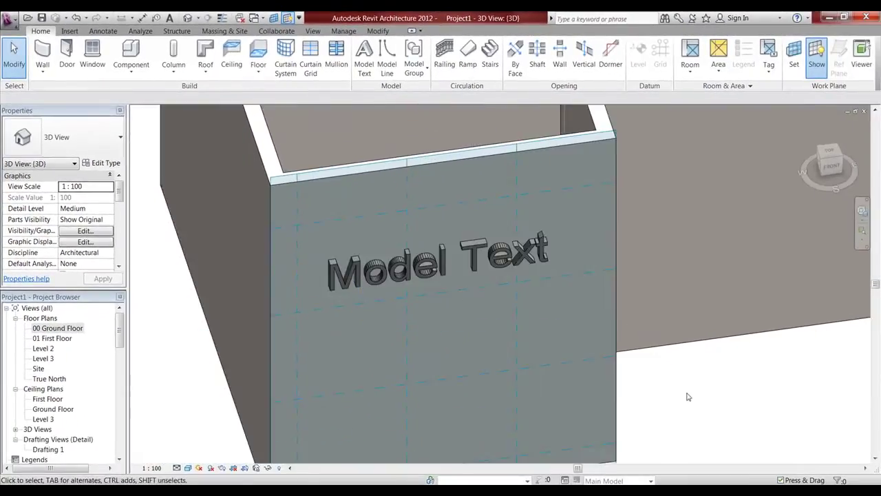
Hide the work plane grid and inspect the model text on the wall in the 3D view
{"action": "scroll", "coordinate": [693, 394], "scroll_direction": "down", "scroll_amount": 3}
{"action": "left_click", "coordinate": [292, 22]}
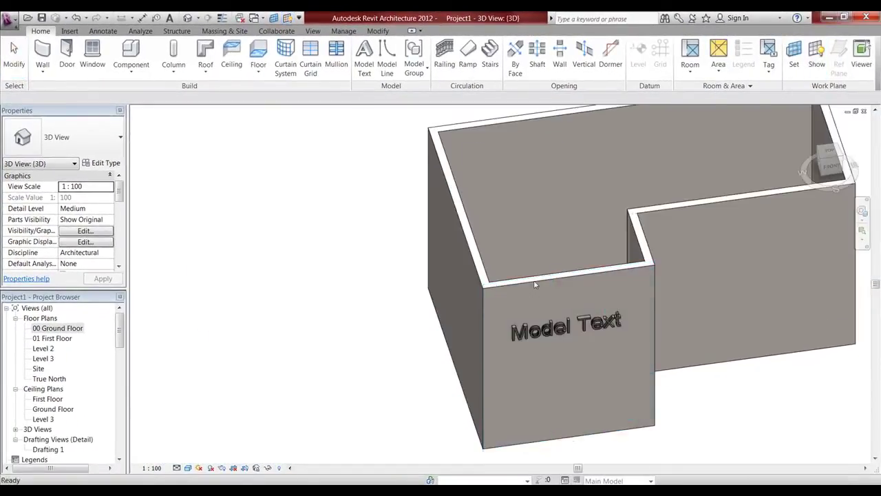
{"action": "scroll", "coordinate": [707, 326], "scroll_direction": "down", "scroll_amount": 2}
{"action": "middle_click_drag", "start_coordinate": [683, 326], "coordinate": [578, 317]}
{"action": "scroll", "coordinate": [576, 324], "scroll_direction": "up", "scroll_amount": 2}
{"action": "scroll", "coordinate": [523, 311], "scroll_direction": "up", "scroll_amount": 3}
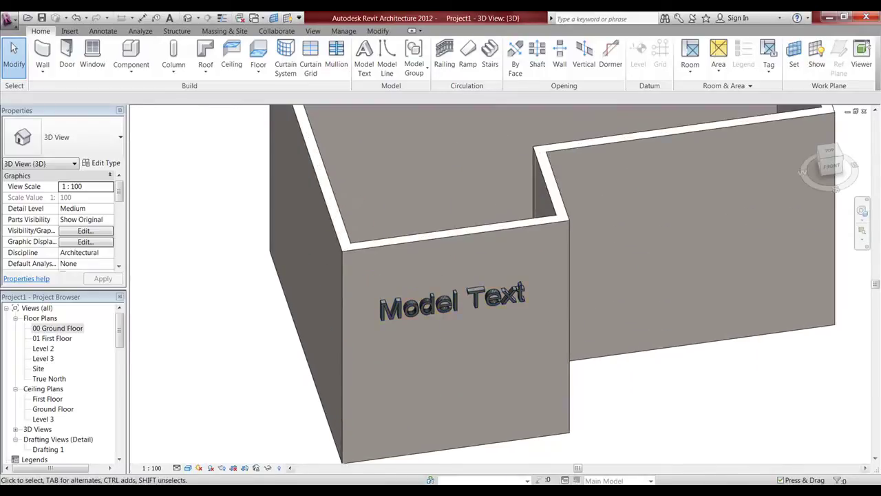
{"action": "left_click", "coordinate": [735, 492]}
{"action": "left_click", "coordinate": [726, 442]}
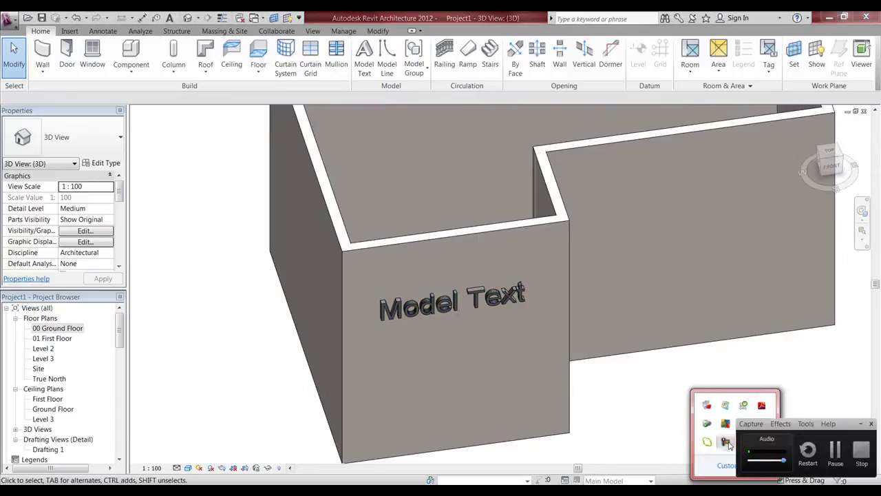
{"action": "left_click", "coordinate": [857, 452]}
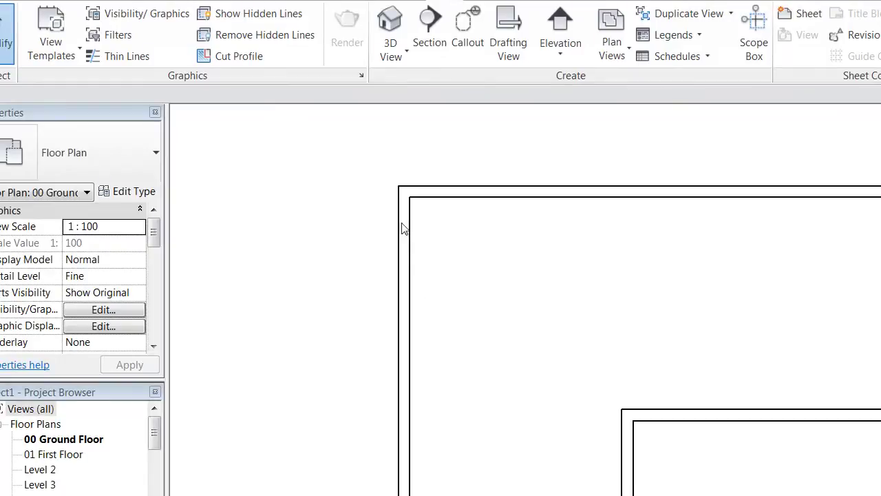
Start an in-place model in the Walls family category, keeping the name Walls 1
{"action": "left_click", "coordinate": [103, 31]}
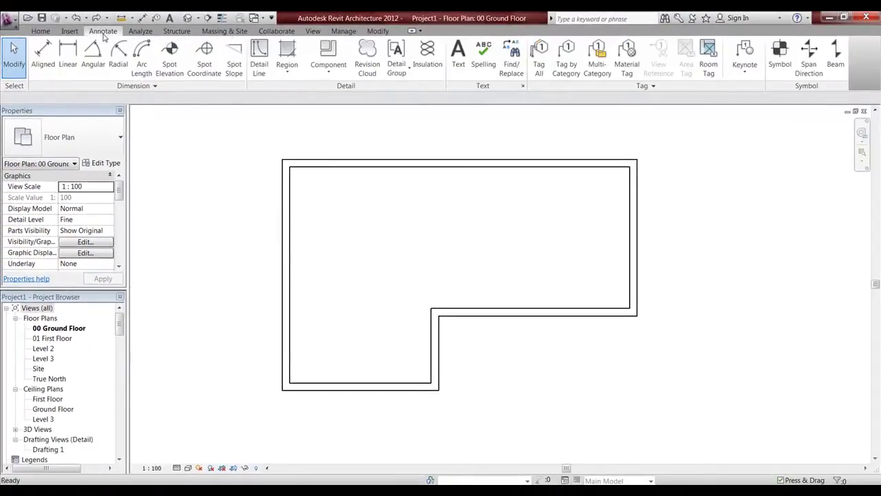
{"action": "left_click", "coordinate": [42, 32]}
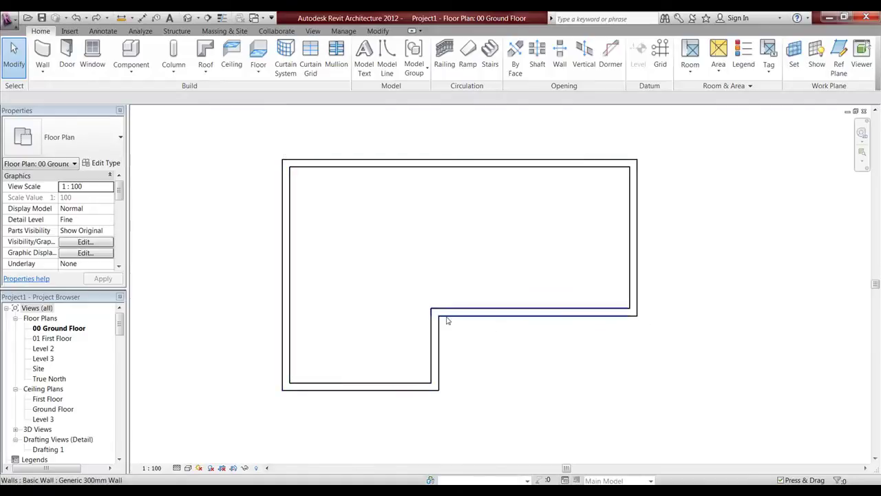
{"action": "left_click", "coordinate": [126, 74]}
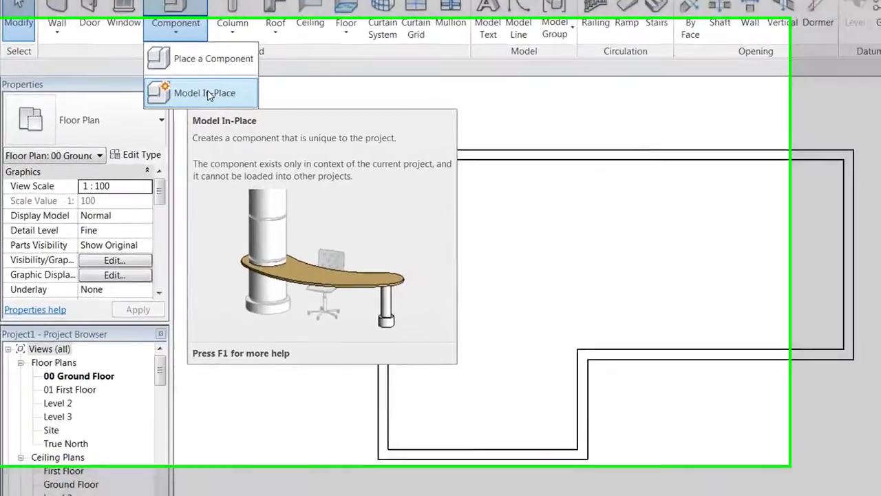
{"action": "left_click", "coordinate": [206, 93]}
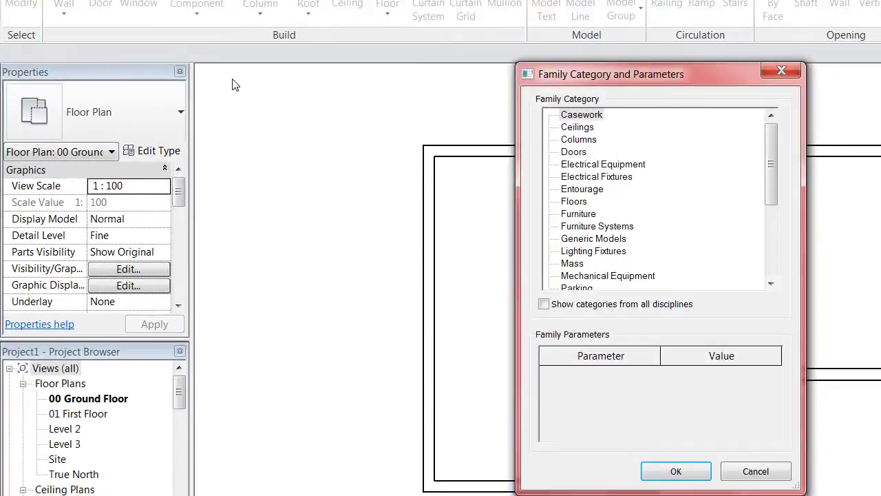
{"action": "left_click", "coordinate": [586, 201]}
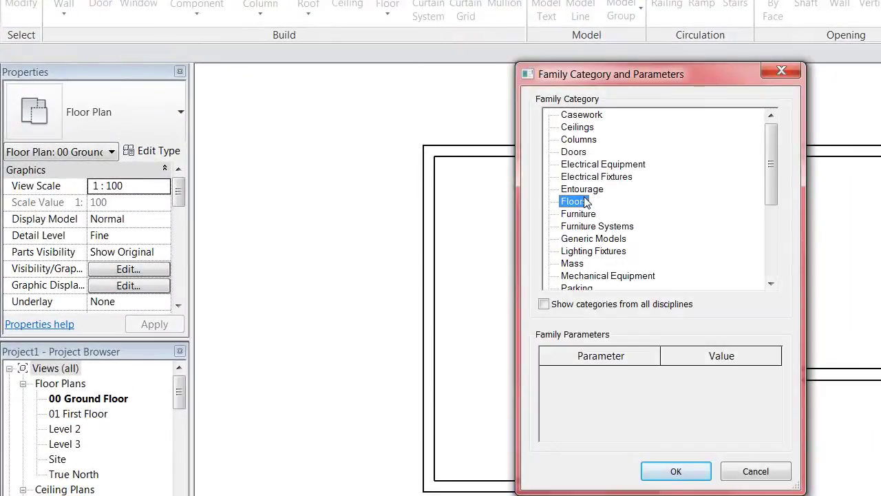
{"action": "key", "text": "w"}
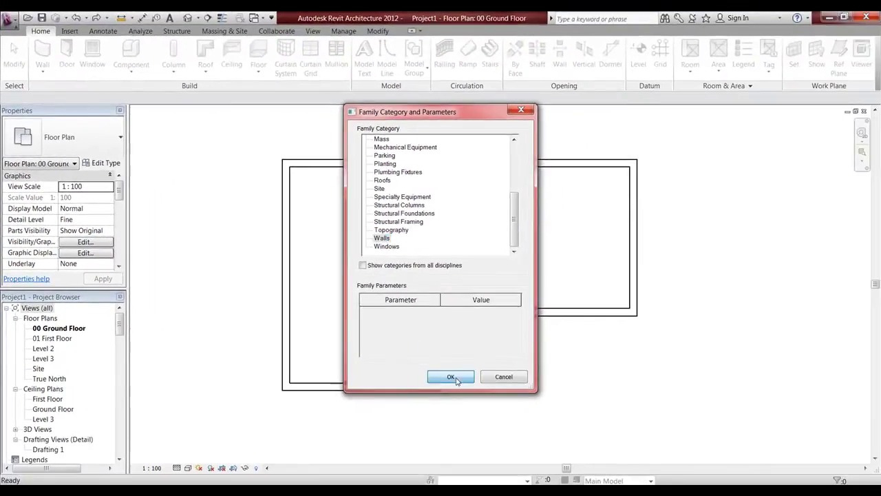
{"action": "left_click", "coordinate": [451, 377]}
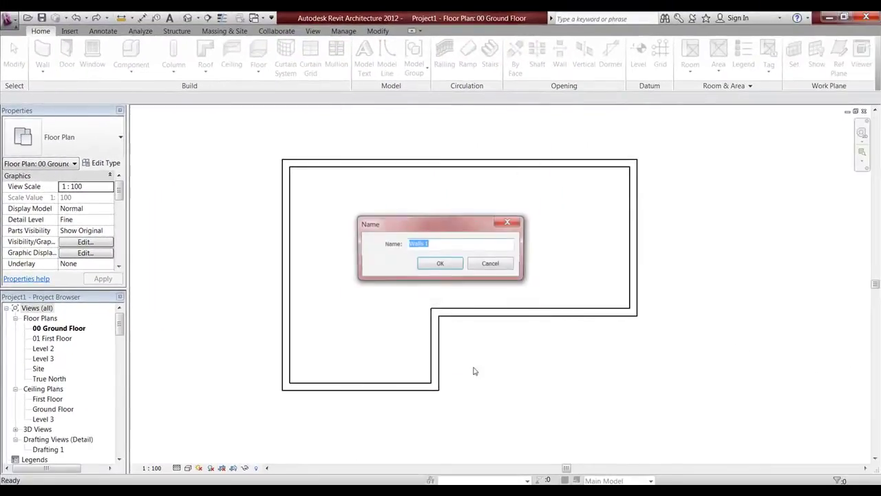
{"action": "left_click", "coordinate": [439, 264]}
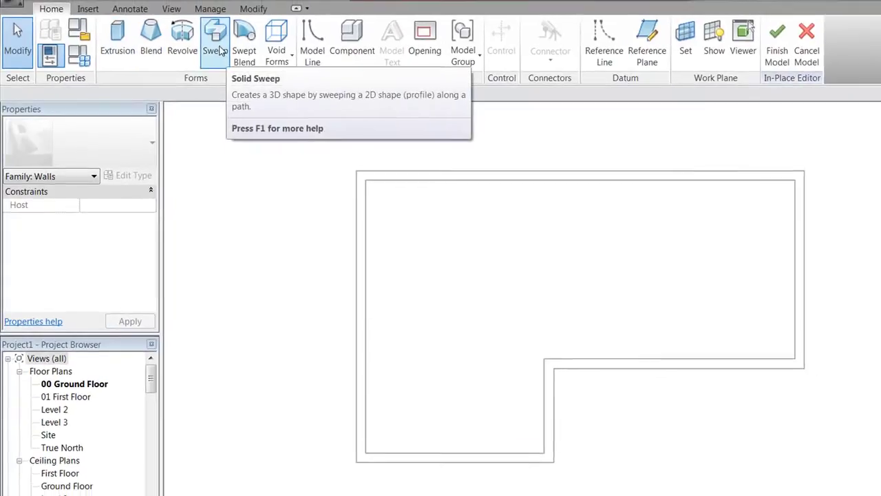
Start a solid sweep and, in the 3D view, pick the outer bottom edges of the walls around the building as its path
{"action": "left_click", "coordinate": [218, 50]}
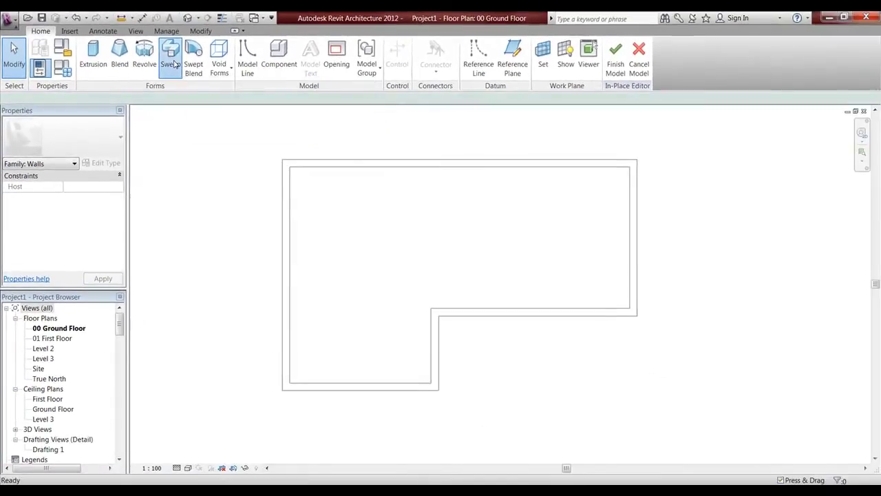
{"action": "left_click", "coordinate": [188, 17]}
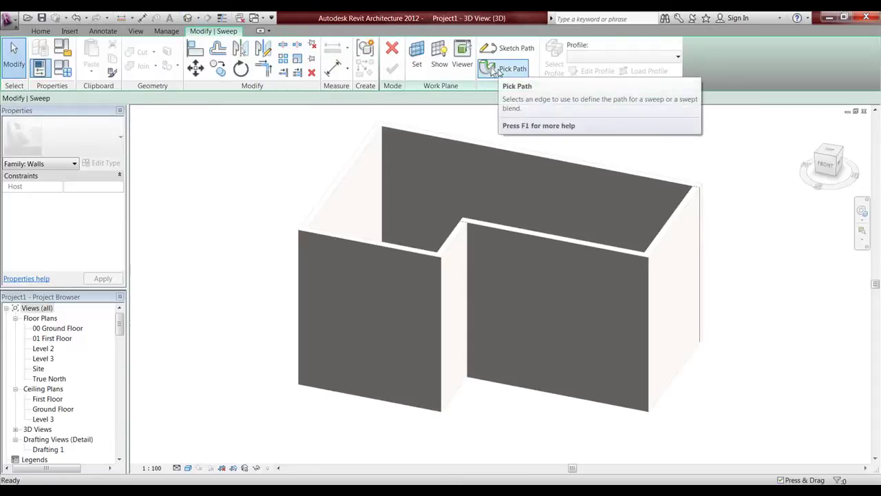
{"action": "left_click", "coordinate": [497, 70]}
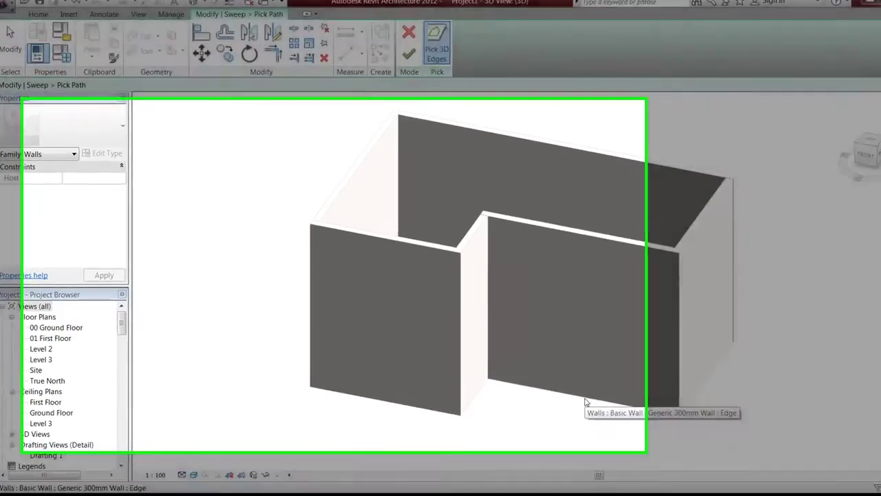
{"action": "left_click", "coordinate": [558, 399]}
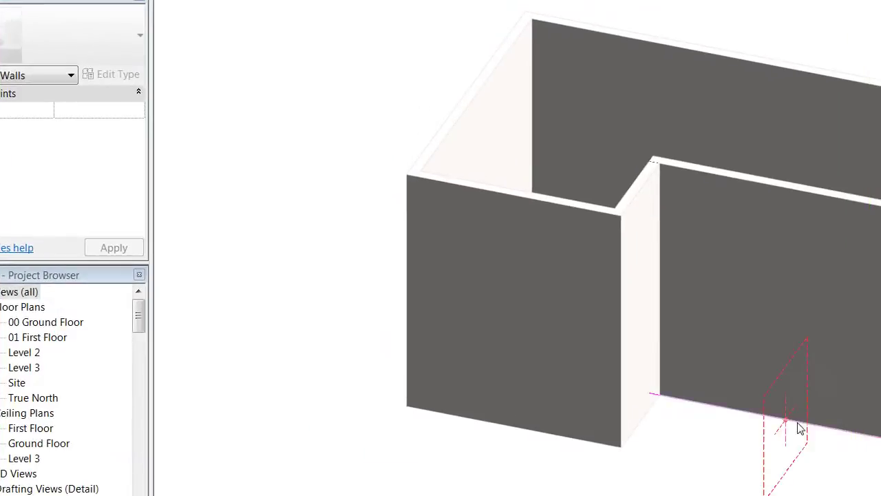
{"action": "left_click", "coordinate": [588, 446]}
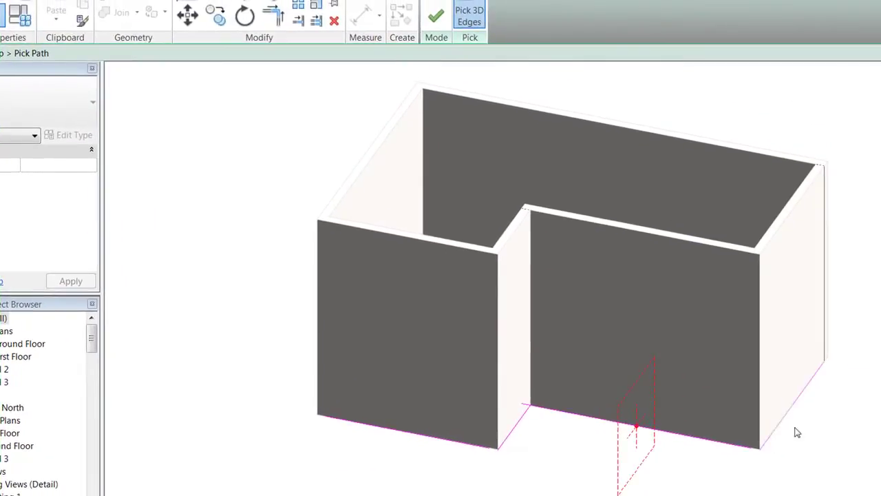
{"action": "middle_click_drag", "start_coordinate": [828, 403], "coordinate": [645, 470], "text": "shift"}
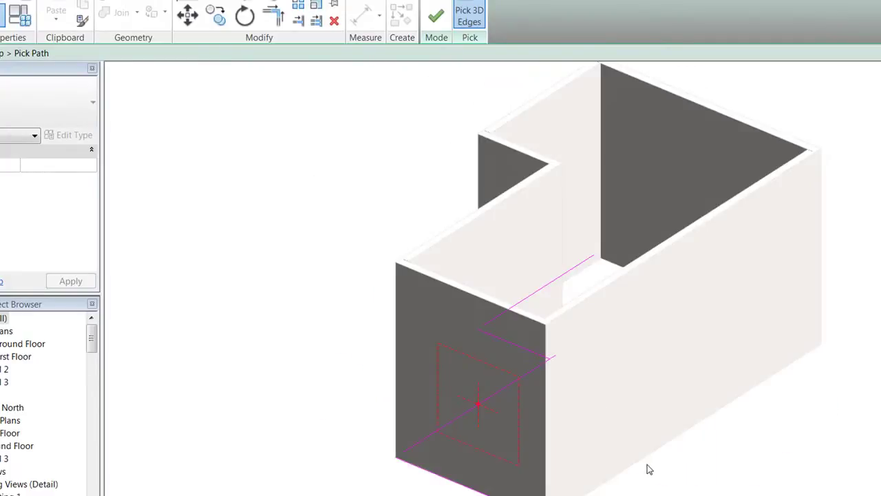
{"action": "middle_click_drag", "start_coordinate": [699, 459], "coordinate": [816, 450], "text": "shift"}
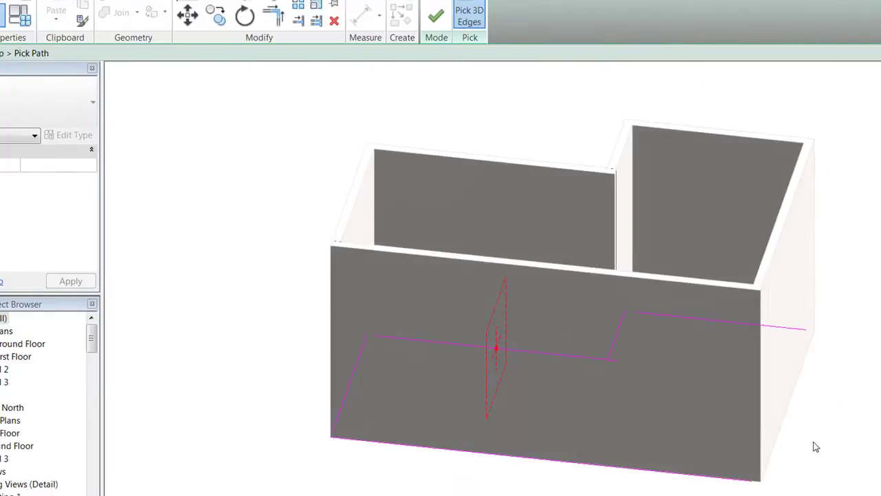
{"action": "left_click", "coordinate": [782, 428]}
Trim the sweep path lines into clean corners at the bottom edges of the building's walls
{"action": "left_click", "coordinate": [273, 20]}
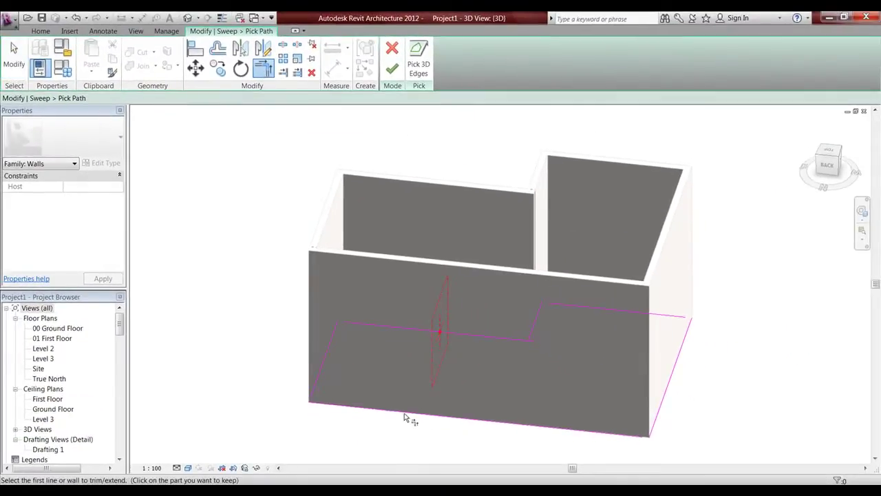
{"action": "left_click", "coordinate": [406, 417]}
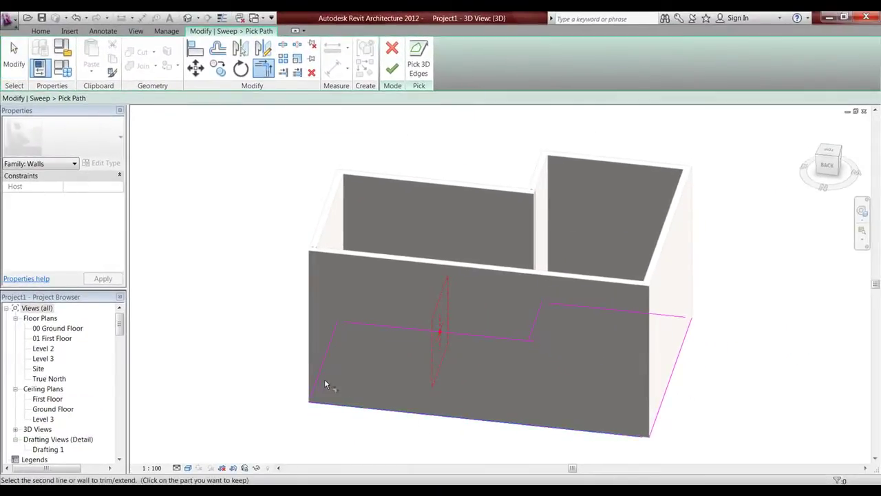
{"action": "mouse_move", "coordinate": [322, 377]}
{"action": "middle_mouse_down", "text": "shift"}
{"action": "mouse_move", "coordinate": [516, 396]}
{"action": "mouse_move", "coordinate": [472, 464]}
{"action": "middle_mouse_up", "text": "shift"}
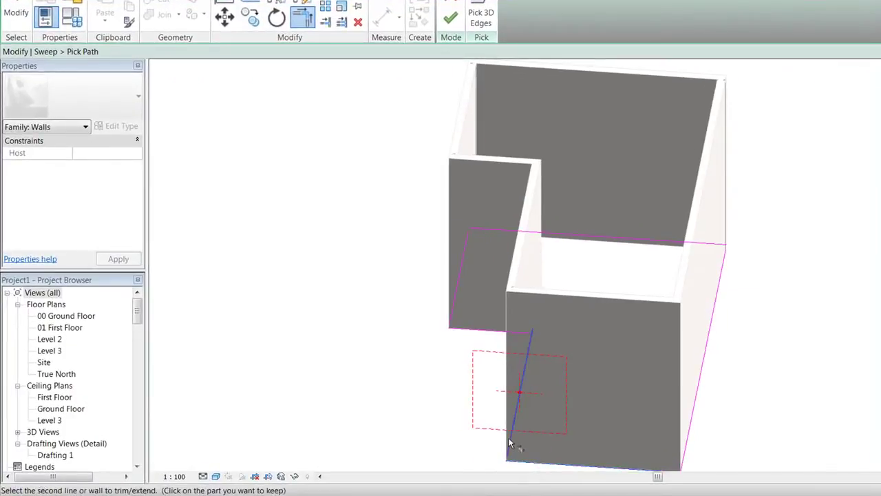
{"action": "left_click", "coordinate": [510, 442]}
{"action": "middle_click_drag", "start_coordinate": [472, 413], "coordinate": [583, 417], "text": "shift"}
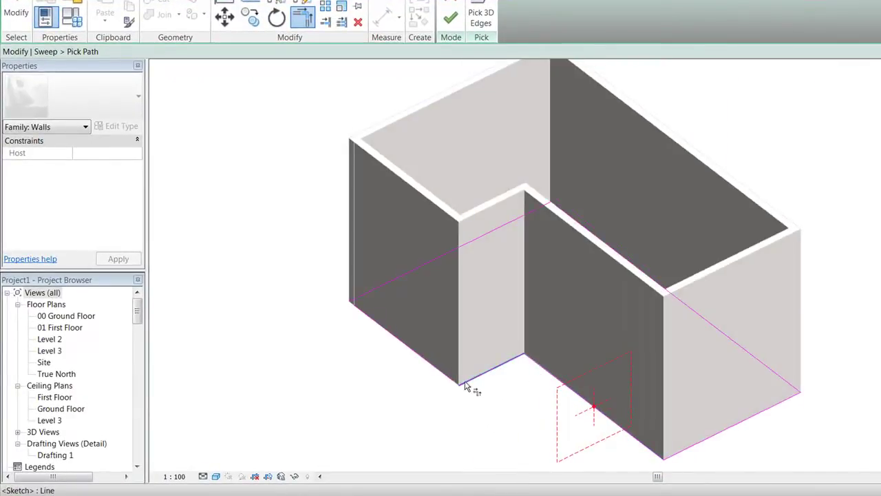
{"action": "middle_click_drag", "start_coordinate": [414, 382], "coordinate": [538, 412], "text": "shift"}
{"action": "left_click", "coordinate": [502, 445]}
{"action": "left_click", "coordinate": [412, 436]}
{"action": "middle_click_drag", "start_coordinate": [409, 440], "coordinate": [461, 458], "text": "shift"}
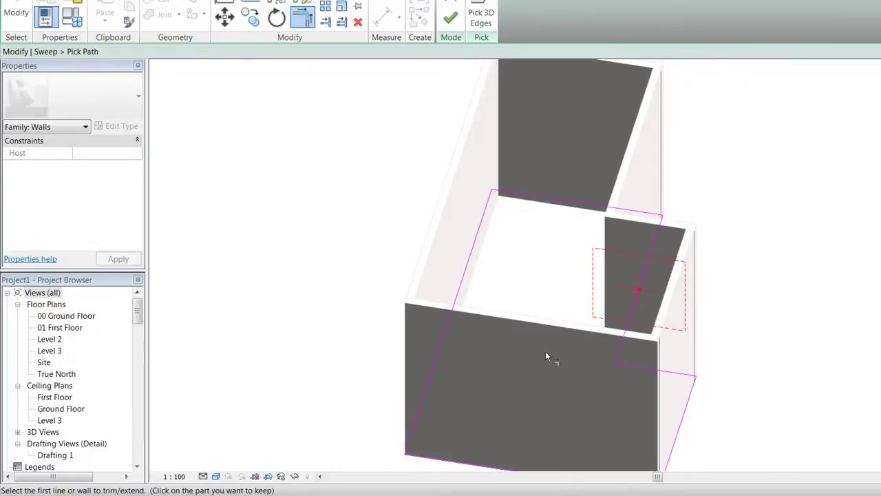
Move the profile plane onto the bottom edge of the projecting front wall and finish the path
{"action": "middle_click_drag", "start_coordinate": [707, 349], "coordinate": [440, 397]}
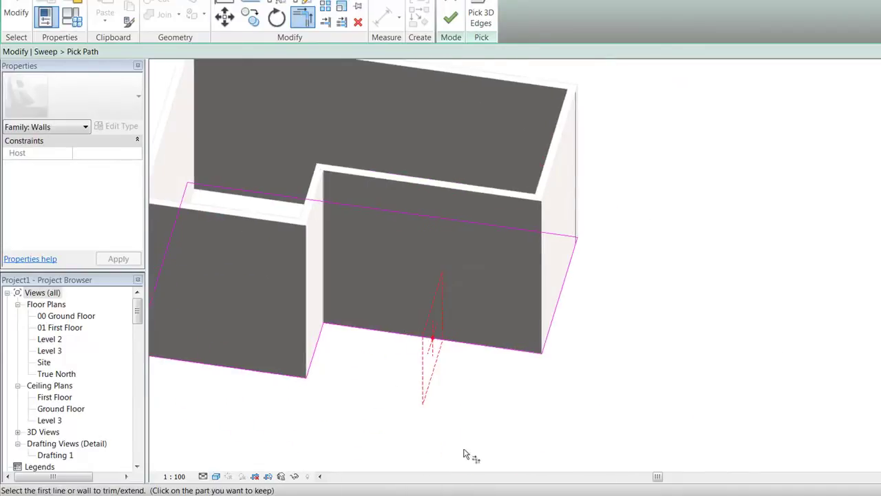
{"action": "left_click", "coordinate": [435, 370]}
{"action": "left_click_drag", "start_coordinate": [435, 370], "coordinate": [303, 360]}
{"action": "left_click_drag", "start_coordinate": [236, 378], "coordinate": [236, 373]}
{"action": "middle_click_drag", "start_coordinate": [236, 374], "coordinate": [532, 408]}
{"action": "key", "text": "Escape"}
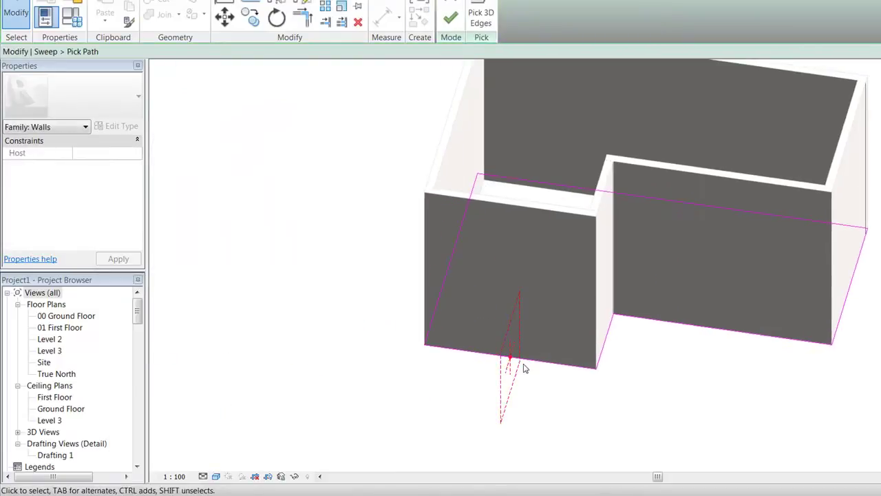
{"action": "scroll", "coordinate": [523, 368], "scroll_direction": "up", "scroll_amount": 3}
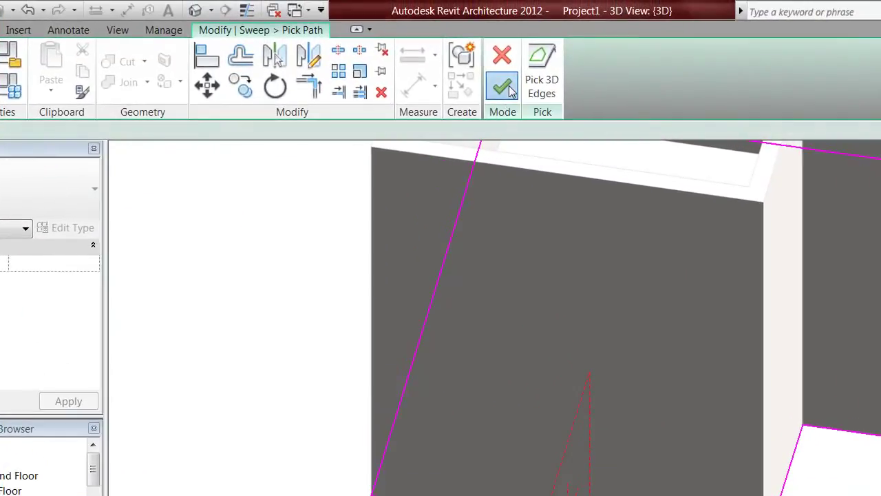
{"action": "left_click", "coordinate": [452, 24]}
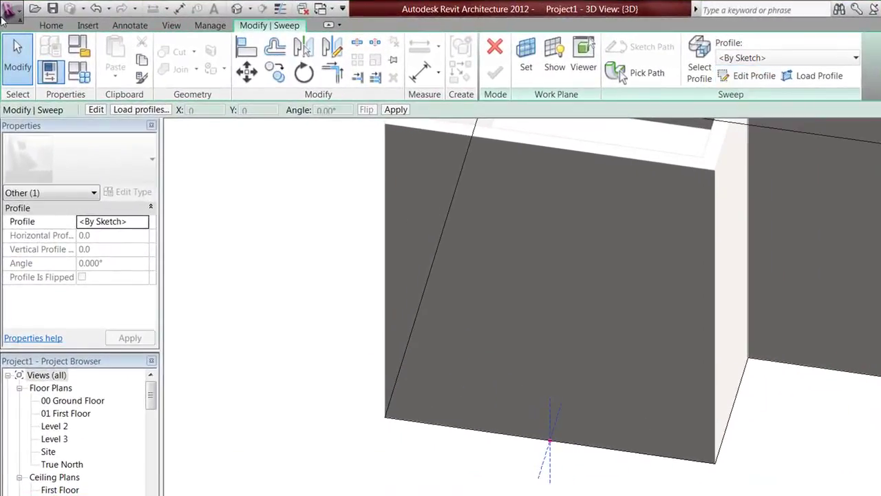
Create a new family from the Metric Profile.rft template
{"action": "left_click", "coordinate": [7, 10]}
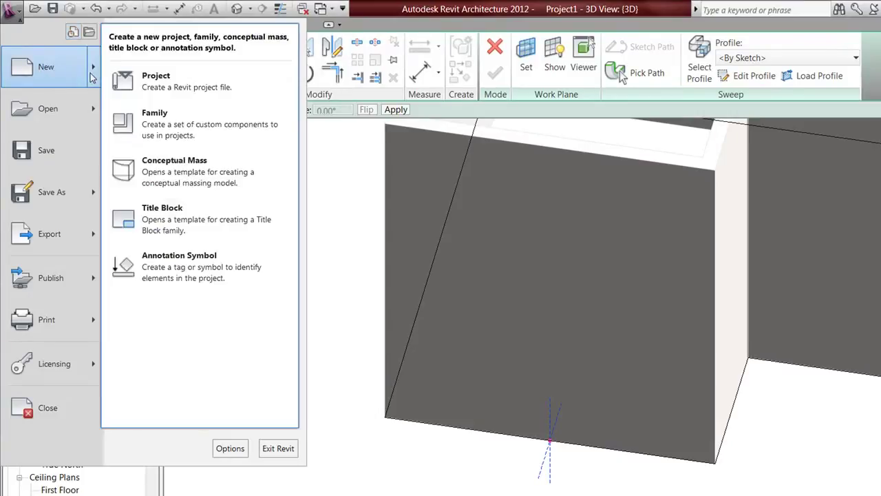
{"action": "left_click", "coordinate": [415, 200]}
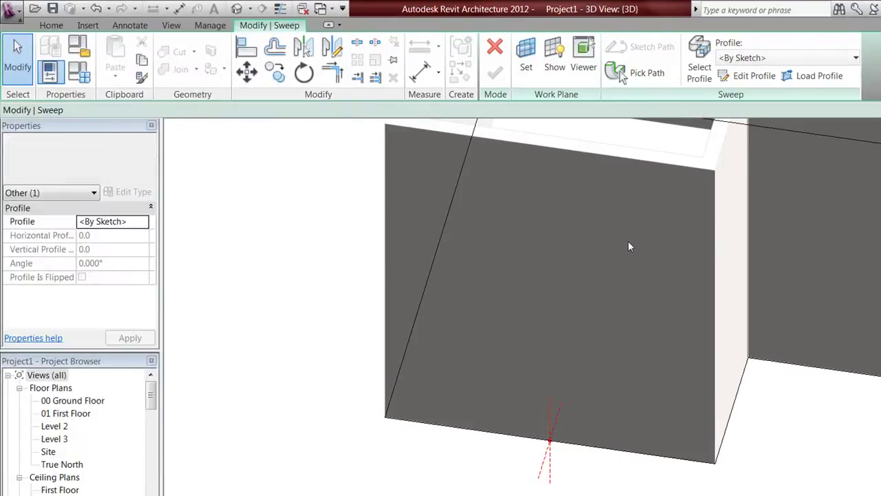
{"action": "left_click", "coordinate": [501, 253]}
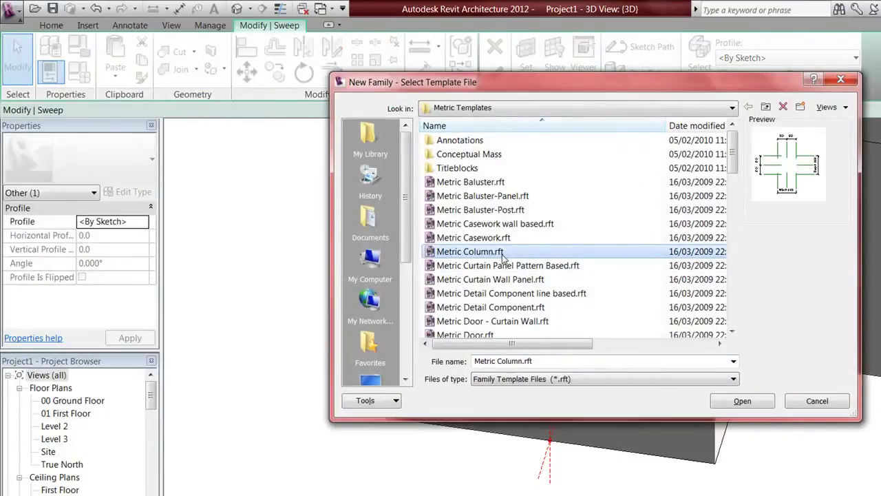
{"action": "key", "text": "Down"}
{"action": "key", "text": "Down"}
{"action": "key", "text": "Down"}
{"action": "key", "text": "Down"}
{"action": "key", "text": "Down"}
{"action": "key", "text": "Down"}
{"action": "key", "text": "Down"}
{"action": "key", "text": "Down"}
{"action": "key", "text": "Down"}
{"action": "key", "text": "Down"}
{"action": "key", "text": "Down"}
{"action": "key", "text": "Down"}
{"action": "key", "text": "Down"}
{"action": "key", "text": "Down"}
{"action": "key", "text": "Down"}
{"action": "key", "text": "Down"}
{"action": "key", "text": "Down"}
{"action": "key", "text": "Down"}
{"action": "key", "text": "Down"}
{"action": "key", "text": "Down"}
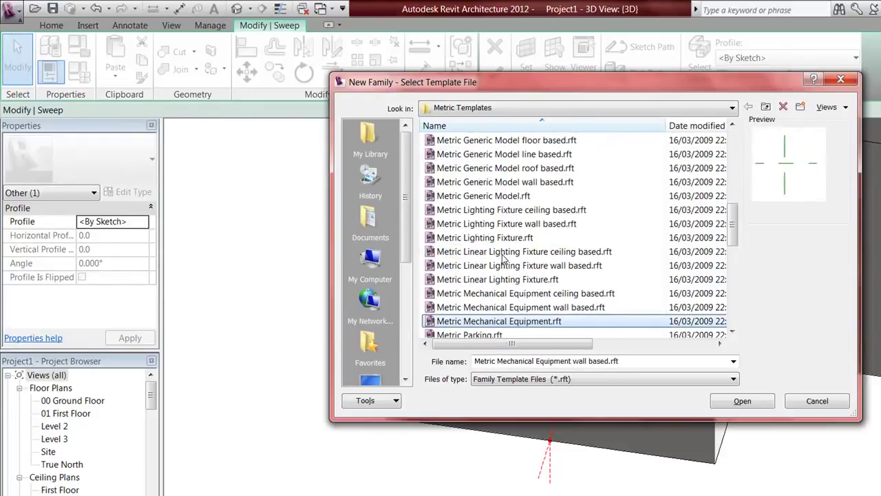
{"action": "key", "text": "Down"}
{"action": "key", "text": "Down"}
{"action": "key", "text": "Down"}
{"action": "key", "text": "Down"}
{"action": "key", "text": "Down"}
{"action": "key", "text": "Down"}
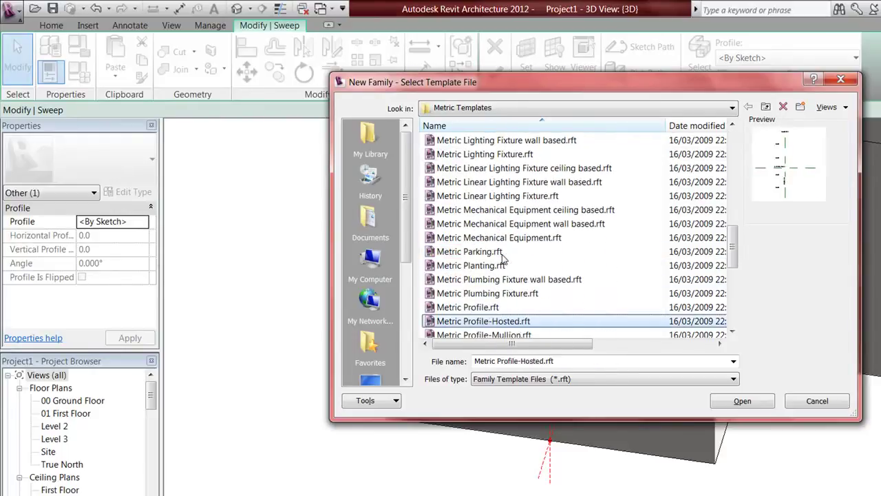
{"action": "key", "text": "Up"}
{"action": "key", "text": "Return"}
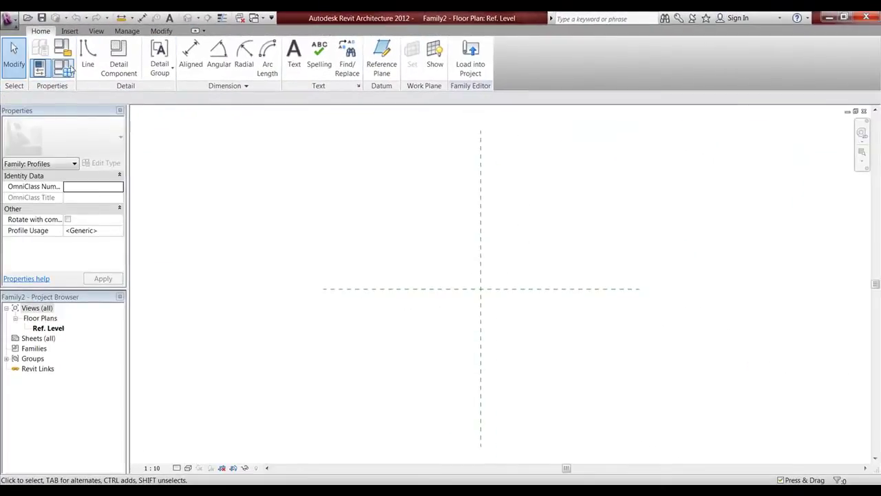
Draw a 300 mm horizontal base line along the reference plane, leftwards from the intersection of the two reference planes
{"action": "left_click", "coordinate": [87, 55]}
{"action": "left_click", "coordinate": [480, 289]}
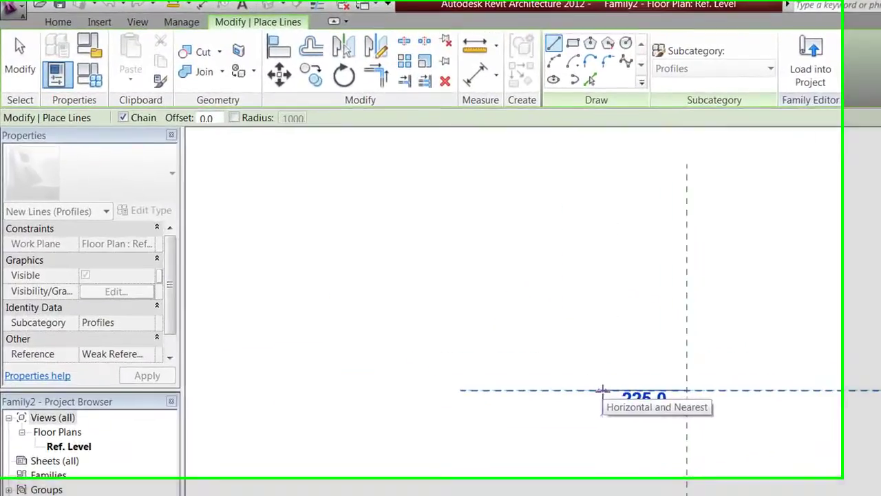
{"action": "type", "text": "30"}
{"action": "type", "text": "0"}
{"action": "key", "text": "Return"}
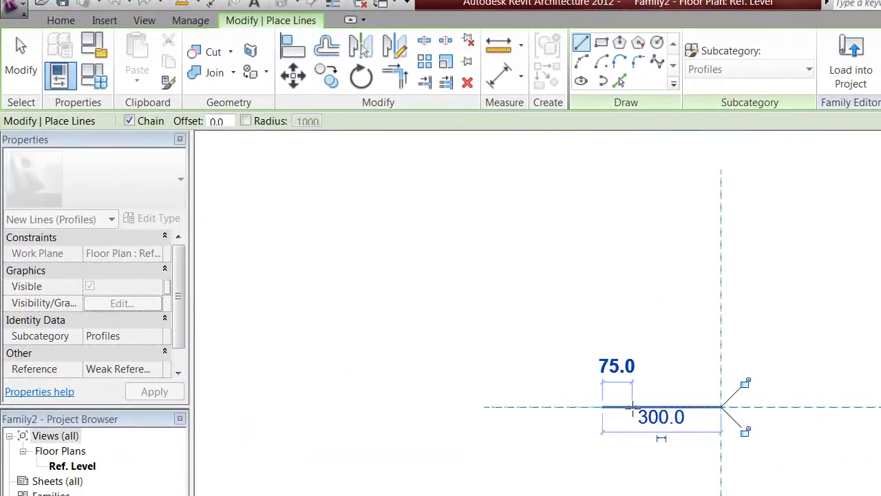
Close the profile with a sloping side, a small step and tapered top, and a vertical back about 3327 mm high along the reference plane
{"action": "scroll", "coordinate": [657, 254], "scroll_direction": "down", "scroll_amount": 2}
{"action": "middle_click_drag", "start_coordinate": [649, 226], "coordinate": [658, 452]}
{"action": "scroll", "coordinate": [639, 249], "scroll_direction": "down", "scroll_amount": 2}
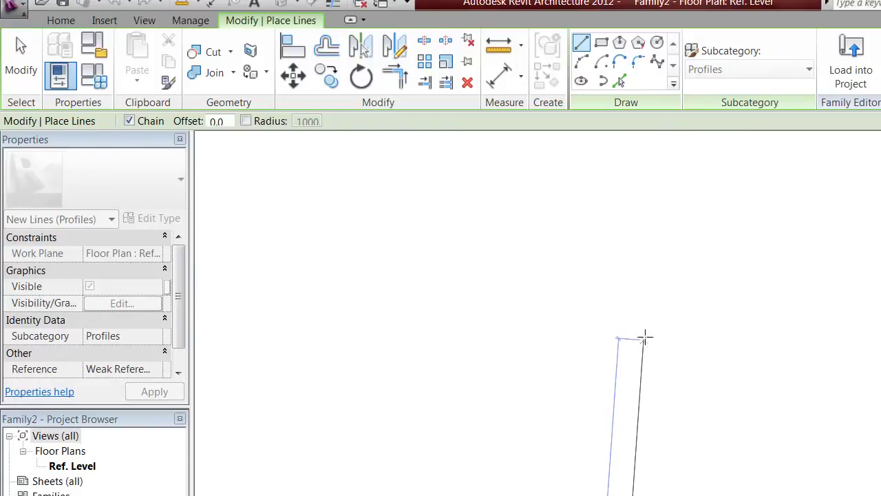
{"action": "left_click", "coordinate": [645, 329]}
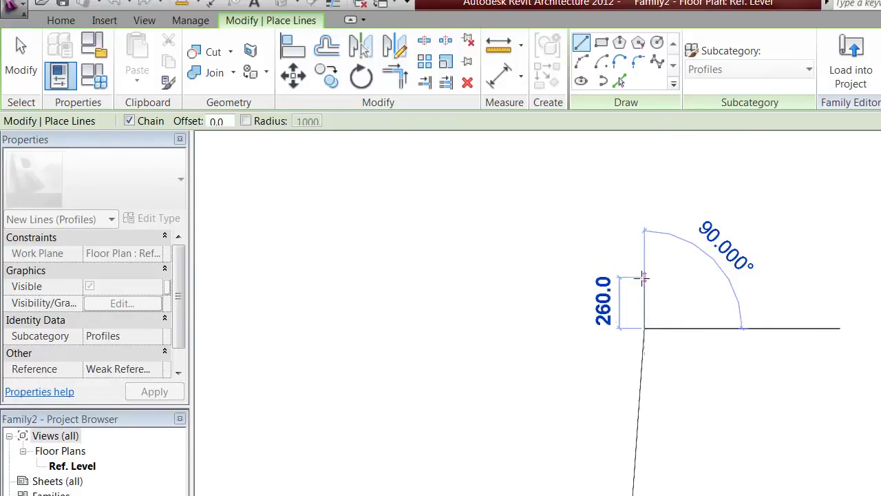
{"action": "left_click", "coordinate": [642, 277]}
{"action": "left_click", "coordinate": [651, 248]}
{"action": "left_click", "coordinate": [654, 237]}
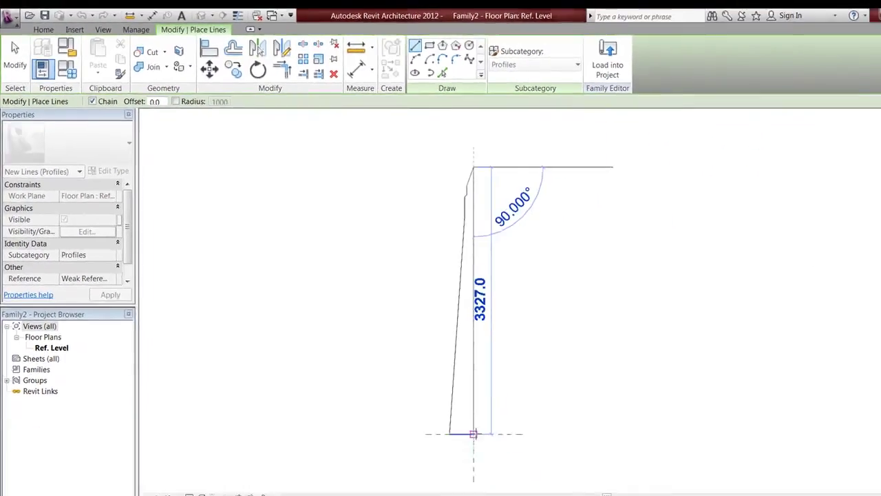
{"action": "left_click", "coordinate": [491, 448]}
{"action": "key", "text": "Escape"}
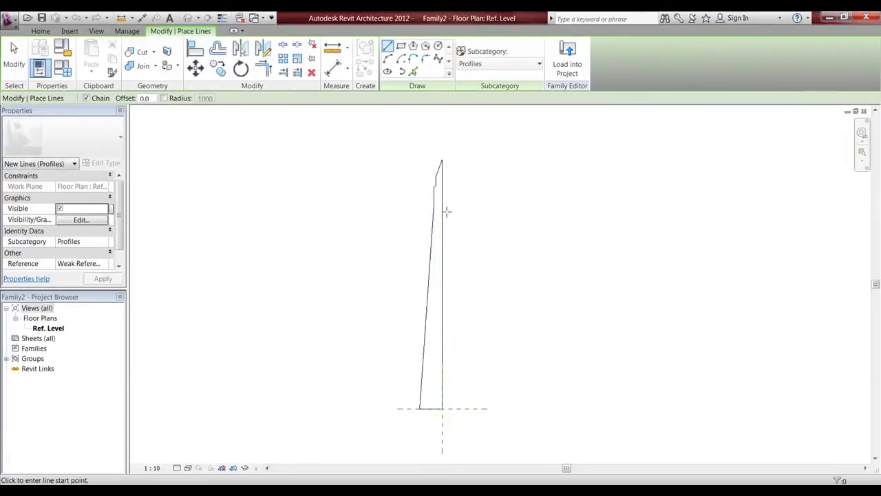
{"action": "key", "text": "Escape"}
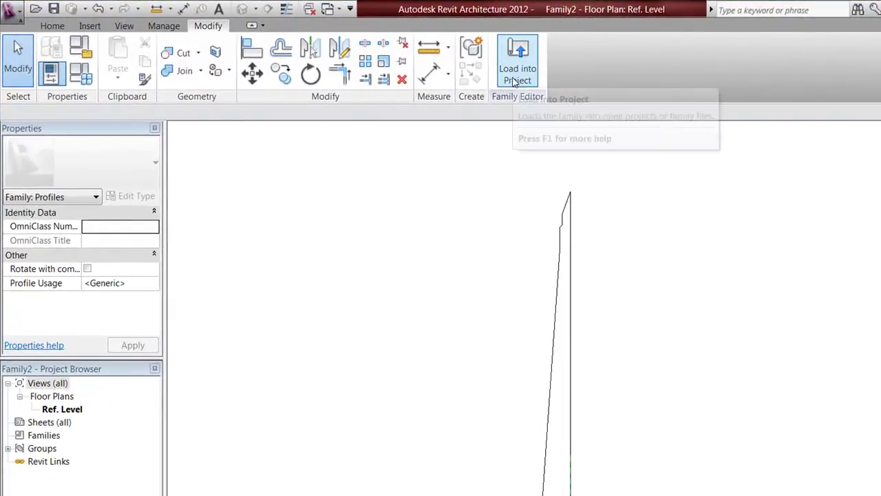
Load the profile family into the project and choose Family2 as the sweep's profile in the 3D view
{"action": "left_click", "coordinate": [516, 73]}
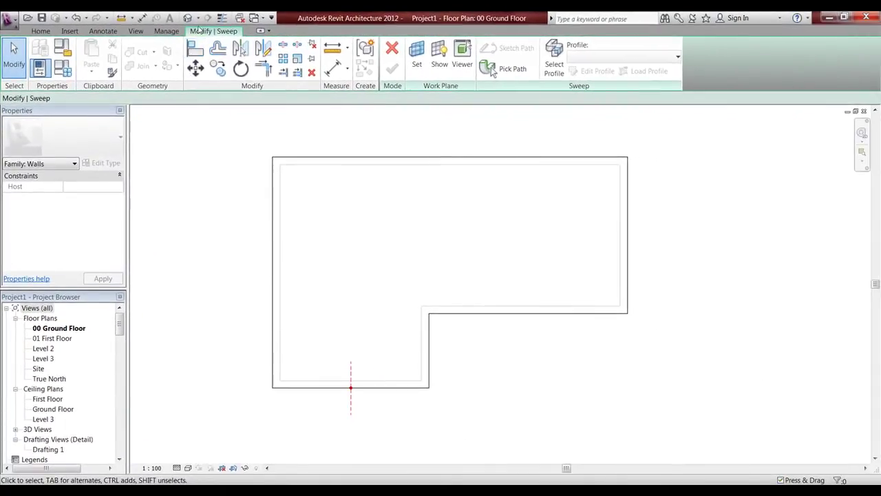
{"action": "left_click", "coordinate": [190, 19]}
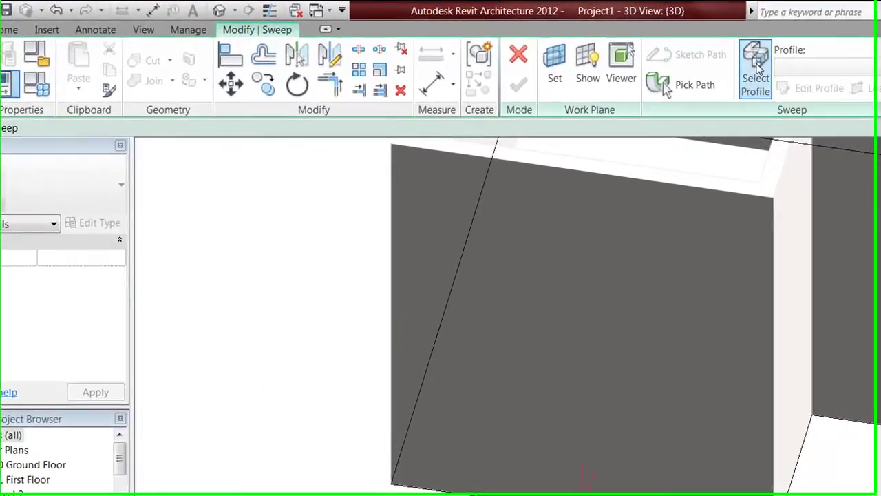
{"action": "left_click", "coordinate": [755, 67]}
{"action": "left_click", "coordinate": [820, 67]}
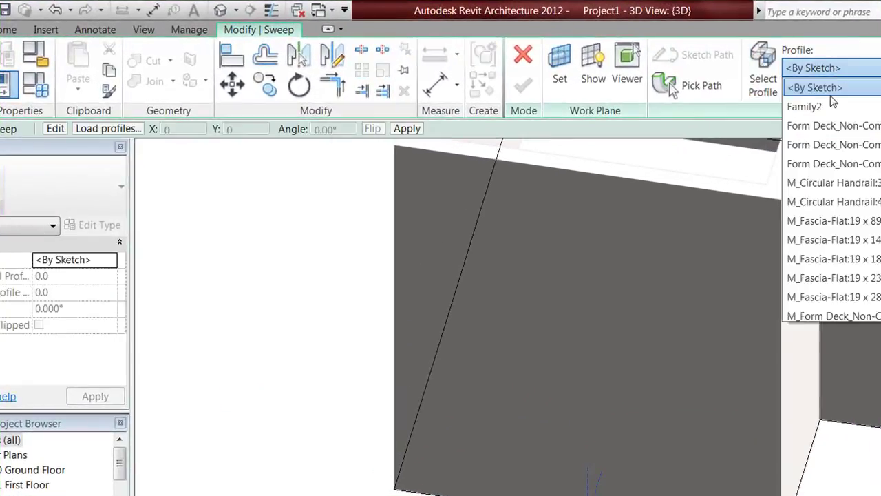
{"action": "left_click", "coordinate": [831, 106]}
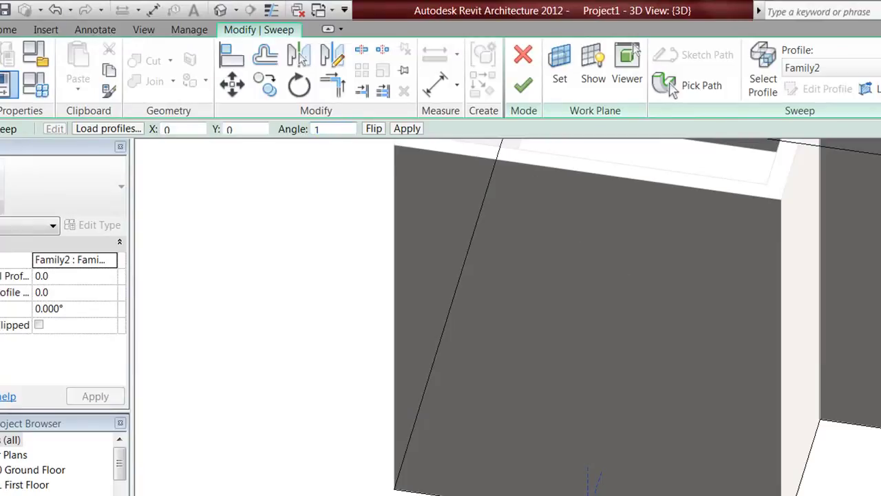
Set the sweep profile's angle to 180° and finish the sweep
{"action": "type", "text": "180"}
{"action": "key", "text": "Return"}
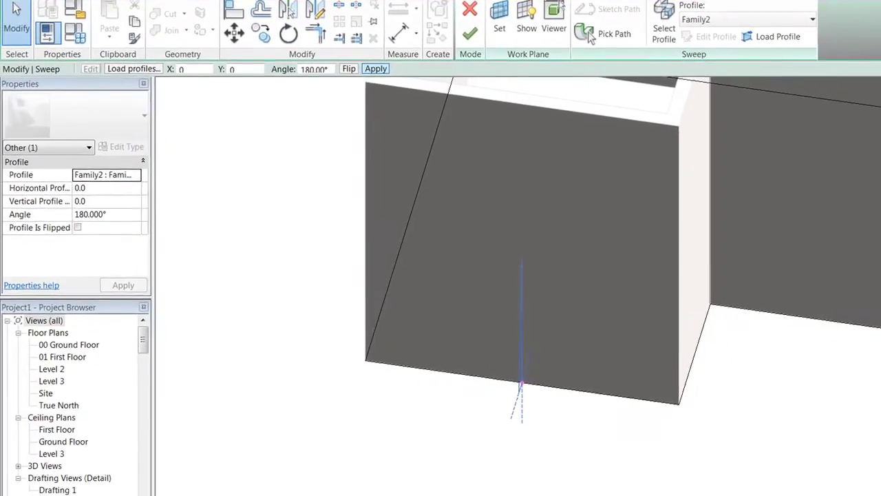
{"action": "middle_click_drag", "start_coordinate": [680, 368], "coordinate": [593, 303], "text": "shift"}
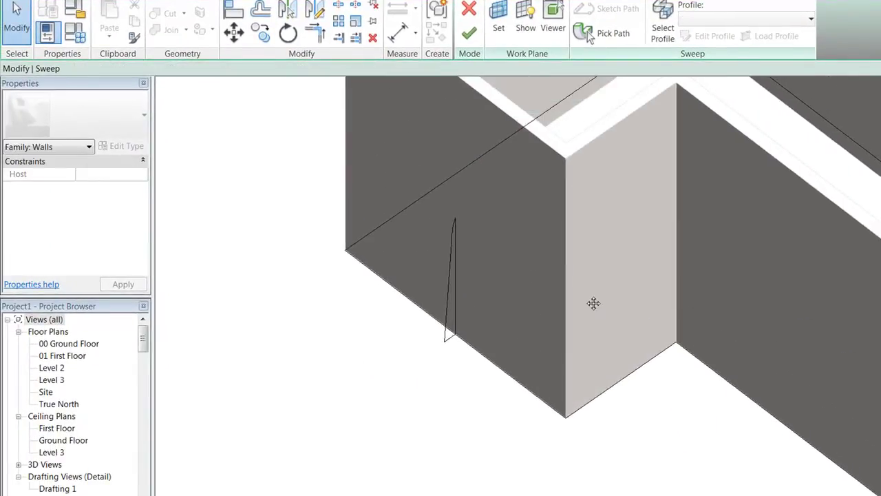
{"action": "left_click", "coordinate": [474, 35]}
Inspect the sweep around the building's corners in 3D, deselect it and finish the in-place model
{"action": "middle_click_drag", "start_coordinate": [753, 417], "coordinate": [512, 390], "text": "shift"}
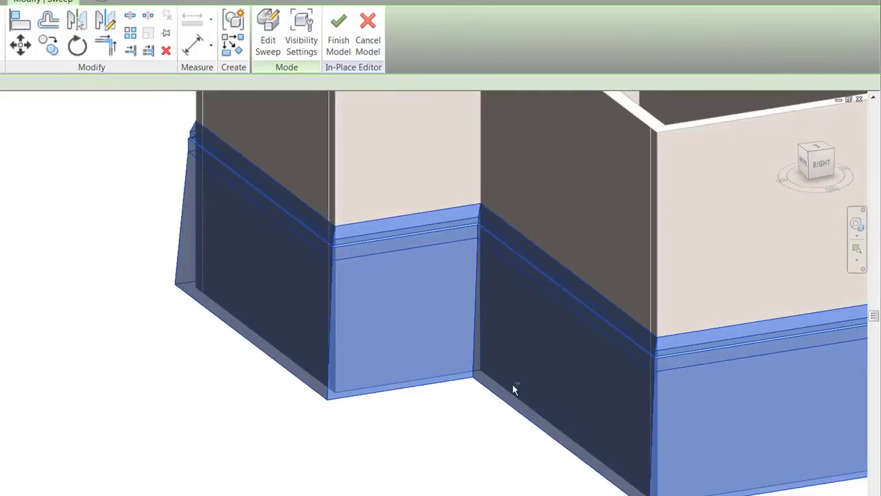
{"action": "scroll", "coordinate": [531, 385], "scroll_direction": "down", "scroll_amount": 4}
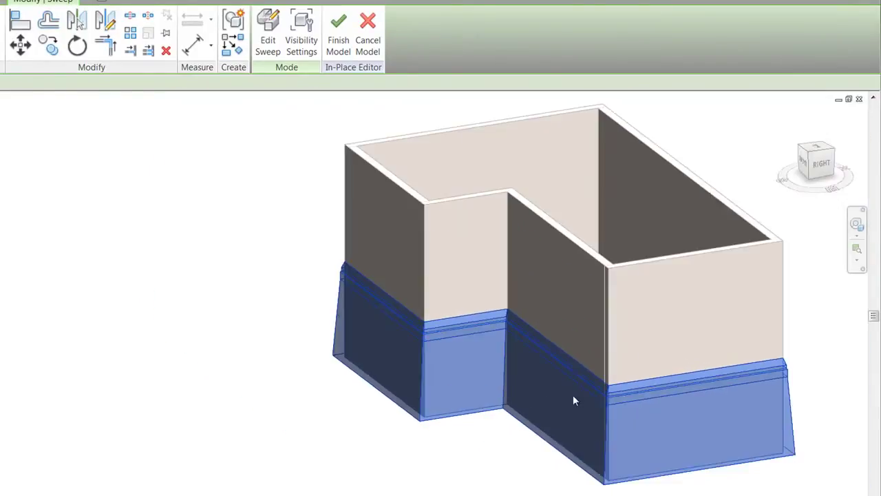
{"action": "middle_click_drag", "start_coordinate": [764, 328], "coordinate": [658, 306]}
{"action": "left_click", "coordinate": [787, 290]}
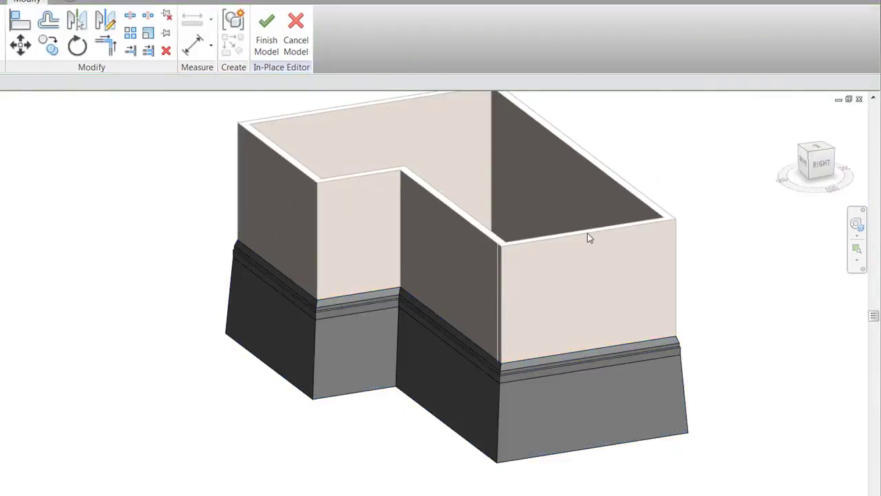
{"action": "left_click", "coordinate": [263, 45]}
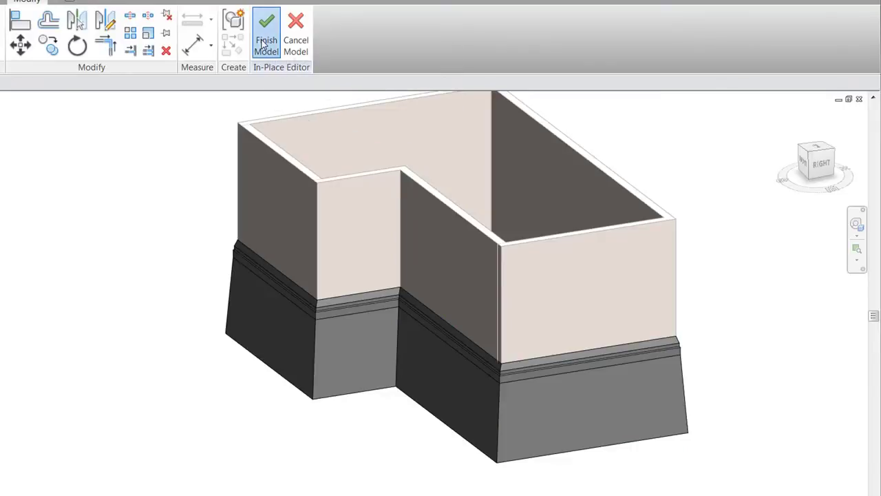
Move the end wall outward until the adjoining long front wall measures about 12500 mm from the recessed corner
{"action": "left_click", "coordinate": [572, 264]}
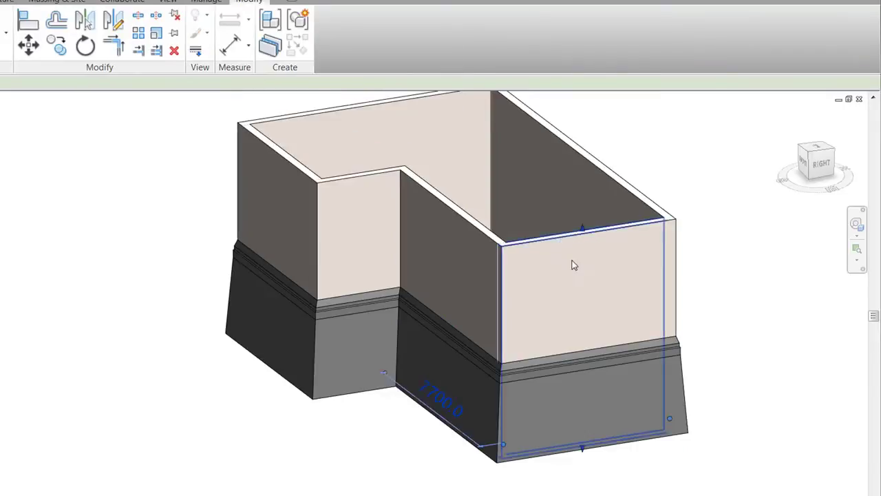
{"action": "left_click_drag", "start_coordinate": [559, 236], "coordinate": [601, 306]}
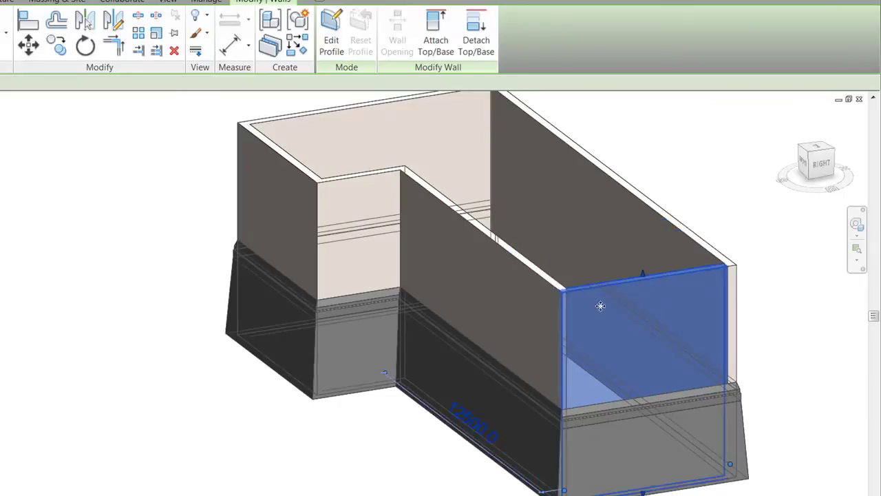
{"action": "left_click", "coordinate": [802, 405]}
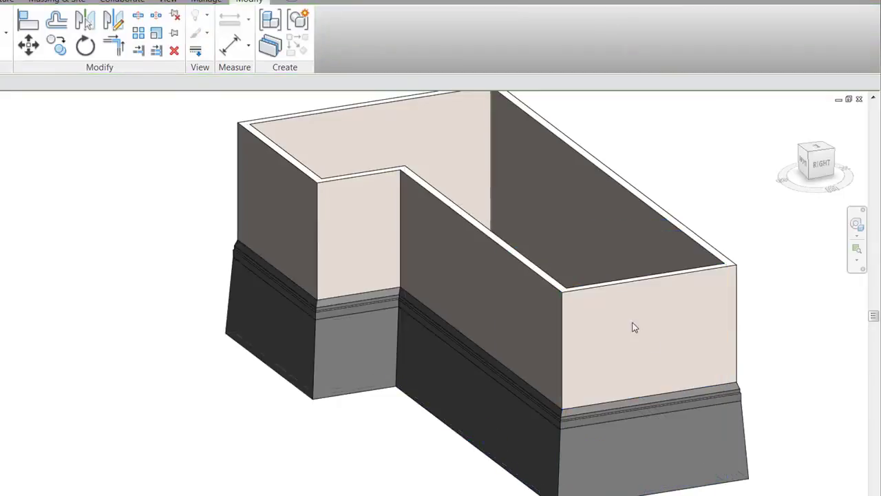
Reopen the wall sweep for in-place editing and start a void extrusion with the end wall's outer face as its work plane
{"action": "left_click", "coordinate": [596, 408]}
{"action": "middle_click_drag", "start_coordinate": [639, 370], "coordinate": [507, 345]}
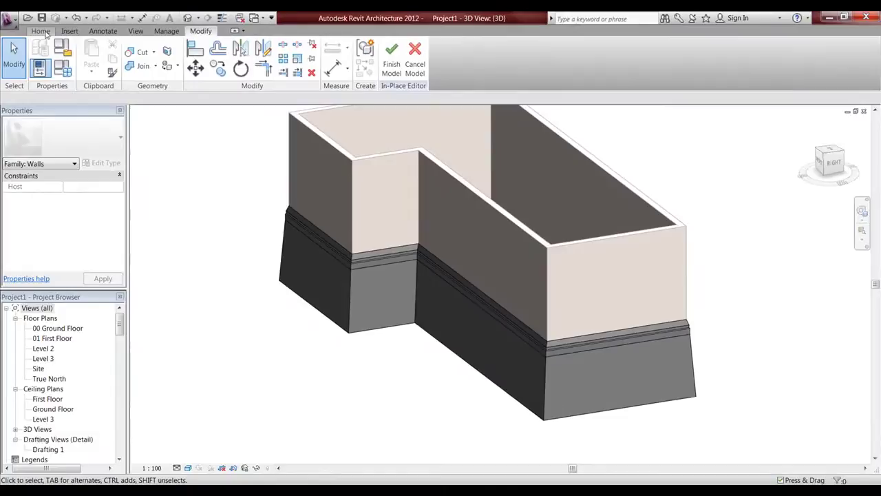
{"action": "left_click", "coordinate": [43, 32]}
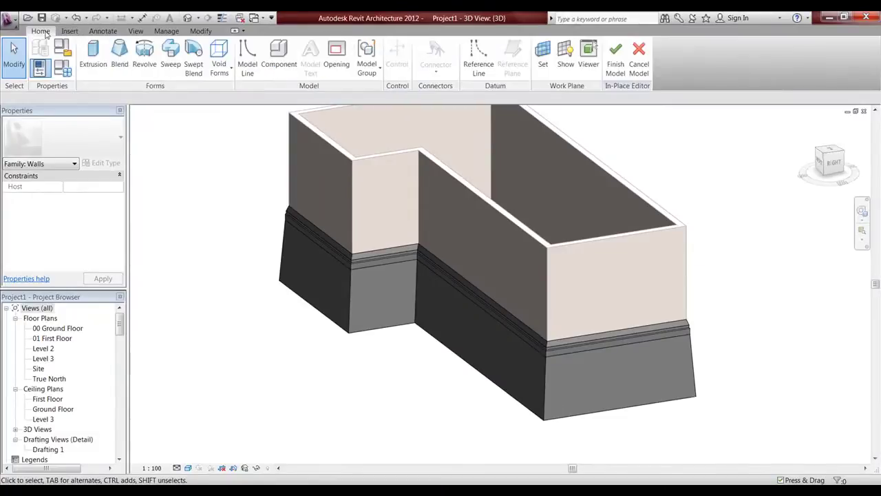
{"action": "left_click", "coordinate": [220, 66]}
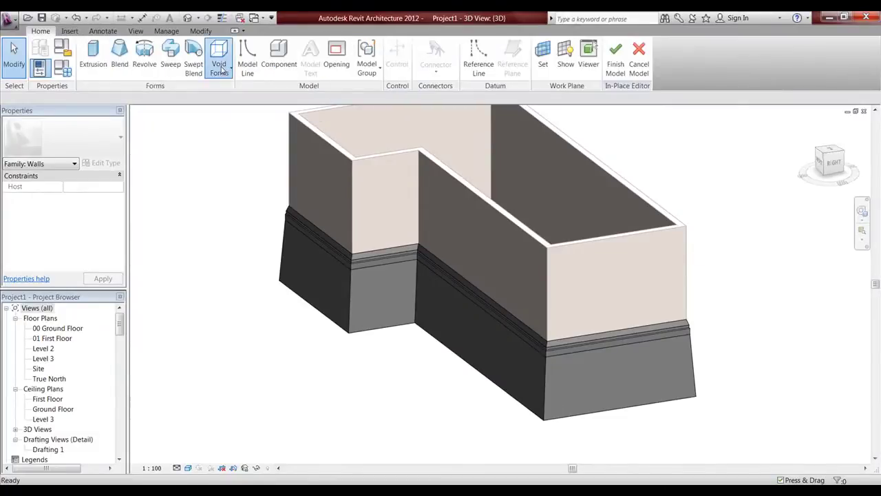
{"action": "left_click", "coordinate": [246, 92]}
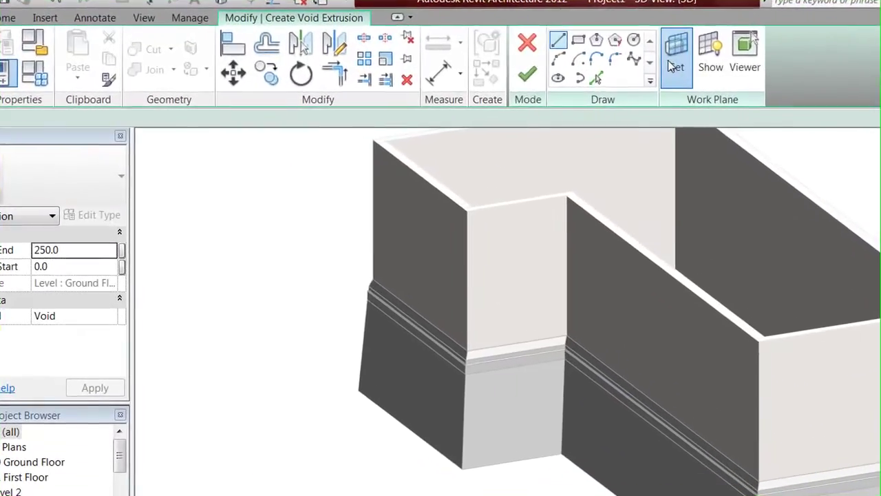
{"action": "left_click", "coordinate": [491, 55]}
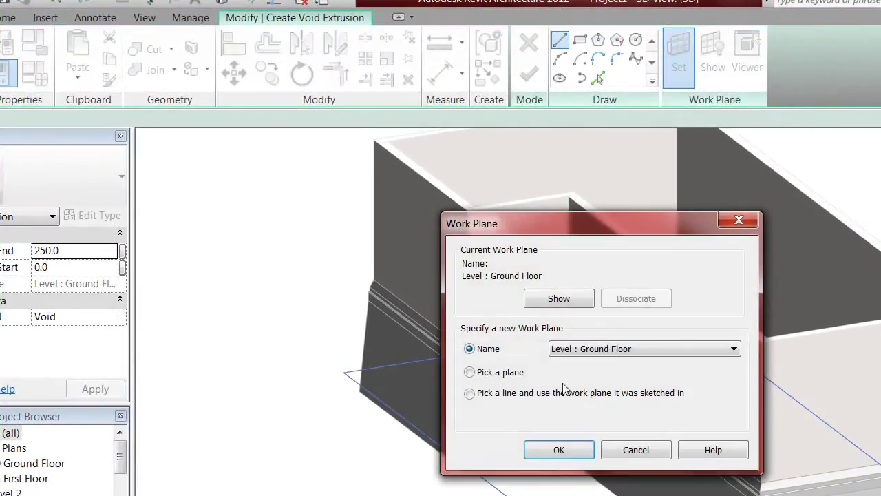
{"action": "left_click", "coordinate": [560, 449]}
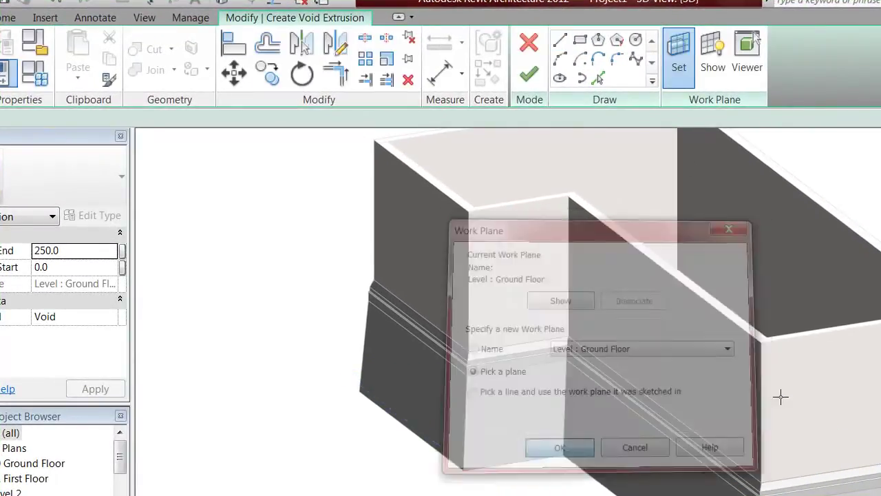
{"action": "left_click", "coordinate": [837, 333]}
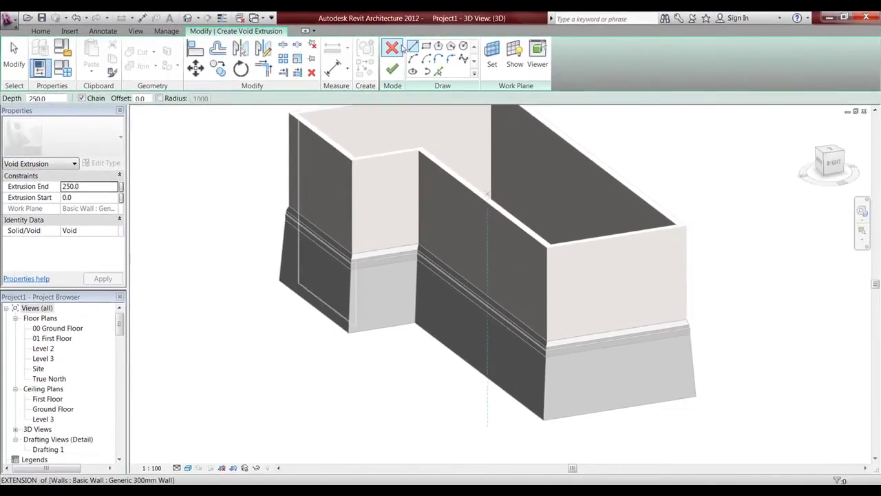
Sketch a rectangle across the base sweep on the end wall and finish it as a 250 mm deep void extrusion
{"action": "left_click", "coordinate": [424, 48]}
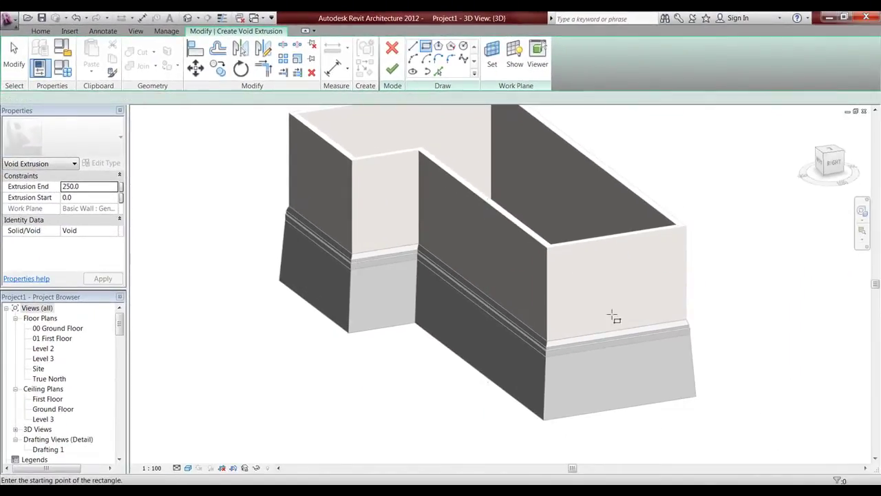
{"action": "left_click", "coordinate": [640, 382]}
{"action": "left_click", "coordinate": [392, 68]}
{"action": "left_click", "coordinate": [679, 390]}
{"action": "scroll", "coordinate": [612, 344], "scroll_direction": "up", "scroll_amount": 3}
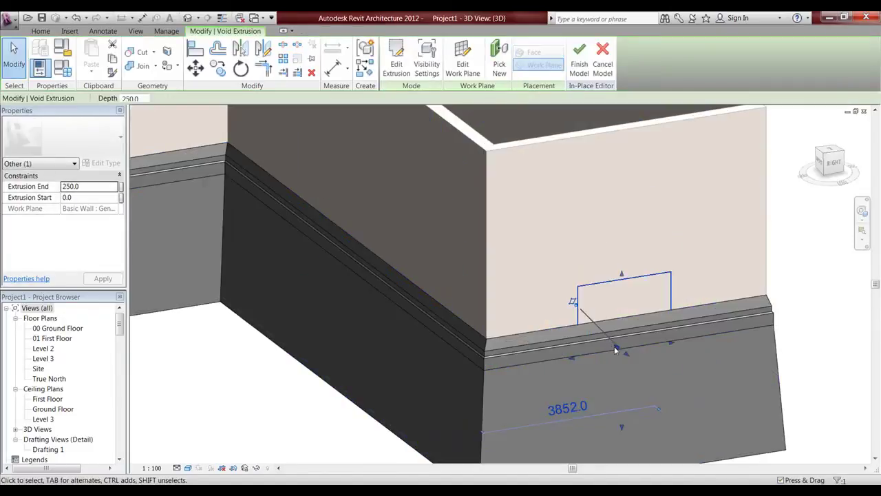
Stretch the void extrusion through the end wall in both directions, ending at about 1985 mm and starting at about -2365 mm
{"action": "left_click_drag", "start_coordinate": [617, 350], "coordinate": [659, 384]}
{"action": "left_click_drag", "start_coordinate": [606, 336], "coordinate": [589, 332]}
{"action": "scroll", "coordinate": [591, 336], "scroll_direction": "down", "scroll_amount": 2}
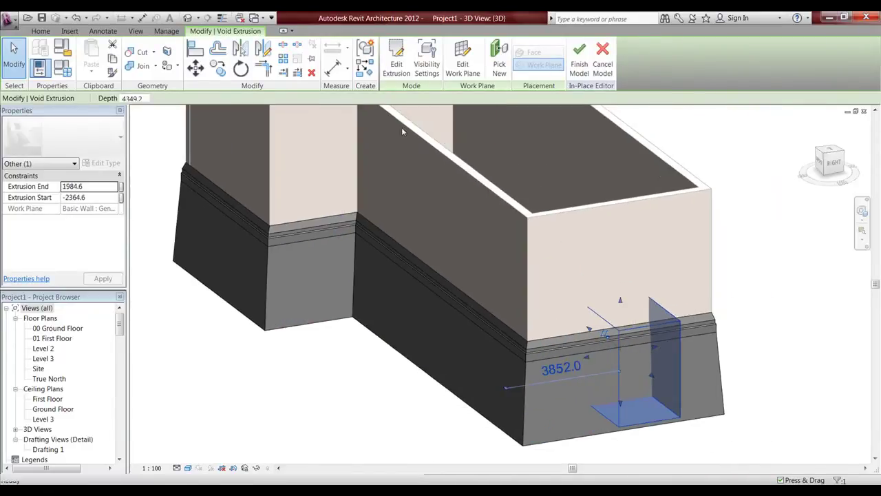
Cut the end wall with the void extrusion to form an opening through the wall and its base sweep
{"action": "left_click", "coordinate": [146, 53]}
{"action": "left_click", "coordinate": [637, 339]}
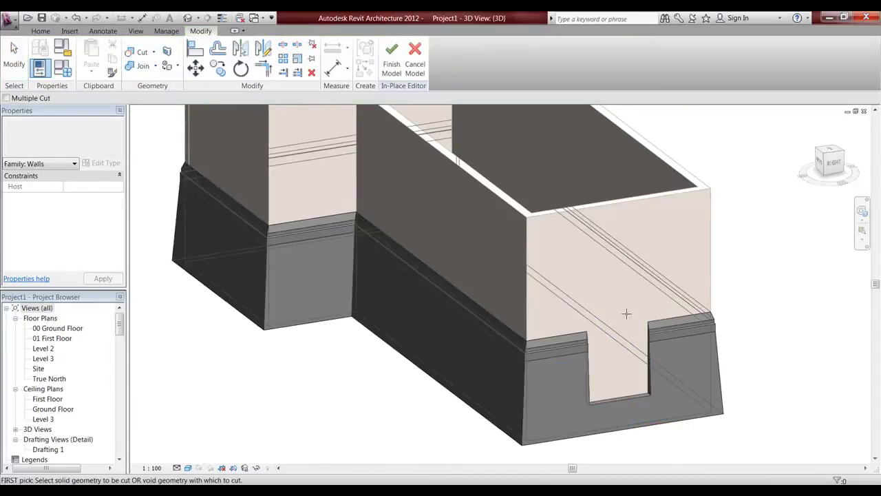
{"action": "left_click", "coordinate": [599, 206]}
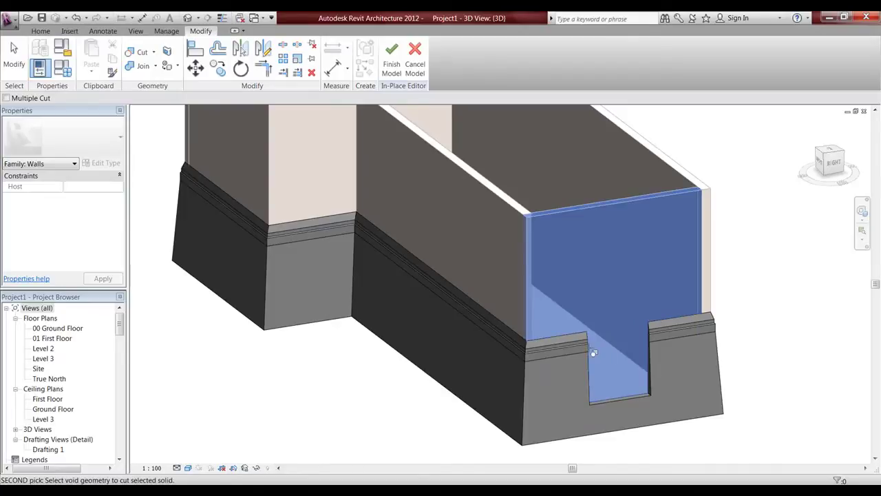
{"action": "left_click", "coordinate": [595, 352]}
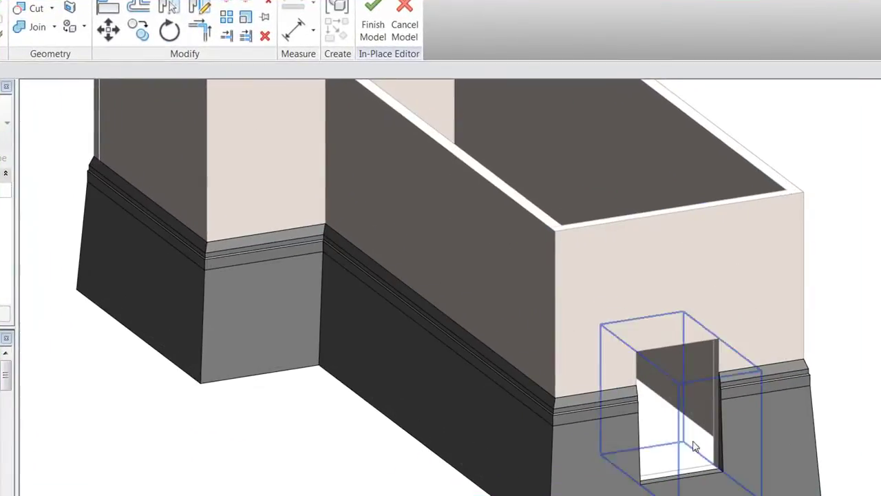
{"action": "scroll", "coordinate": [700, 436], "scroll_direction": "up", "scroll_amount": 4}
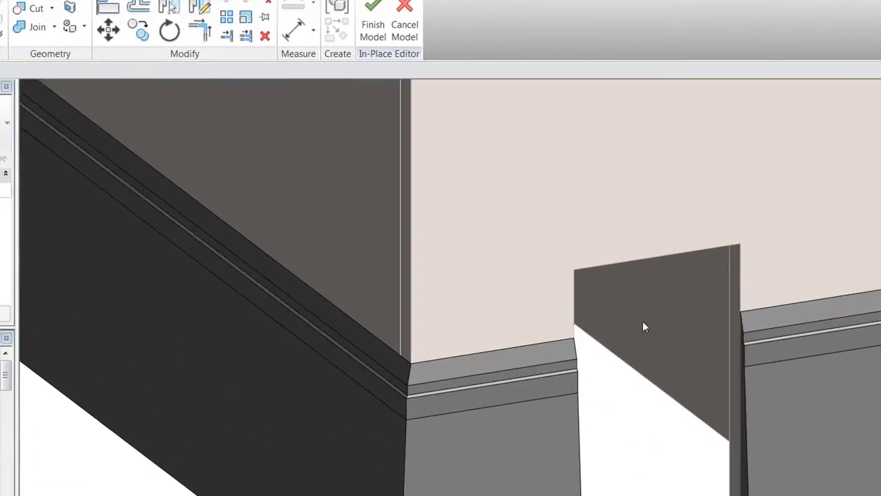
{"action": "scroll", "coordinate": [677, 301], "scroll_direction": "down", "scroll_amount": 3}
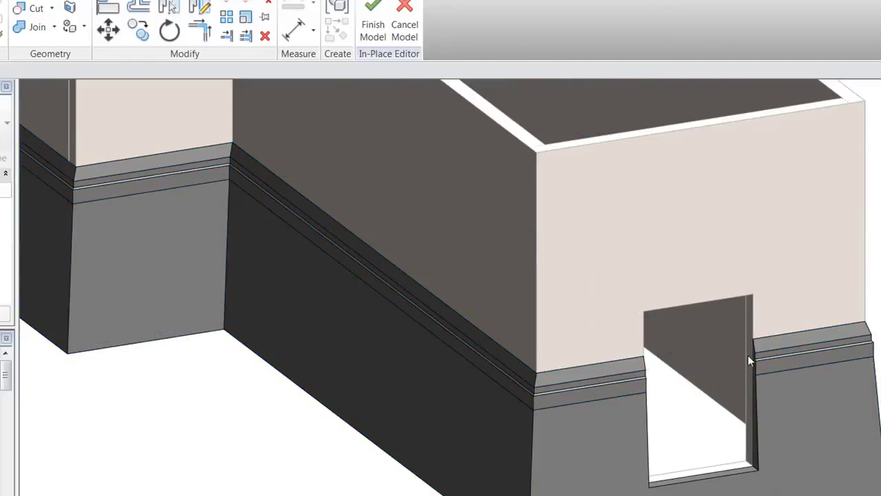
{"action": "middle_click_drag", "start_coordinate": [776, 389], "coordinate": [549, 431], "text": "shift"}
{"action": "scroll", "coordinate": [549, 431], "scroll_direction": "down", "scroll_amount": 3}
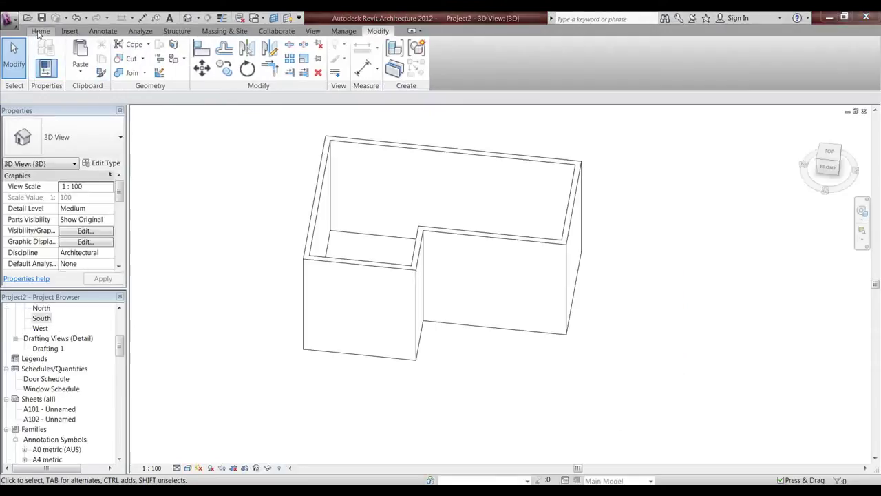
Start an in-place model in the Walls category of Project2 and accept its suggested name
{"action": "left_click", "coordinate": [40, 31]}
{"action": "left_click", "coordinate": [131, 67]}
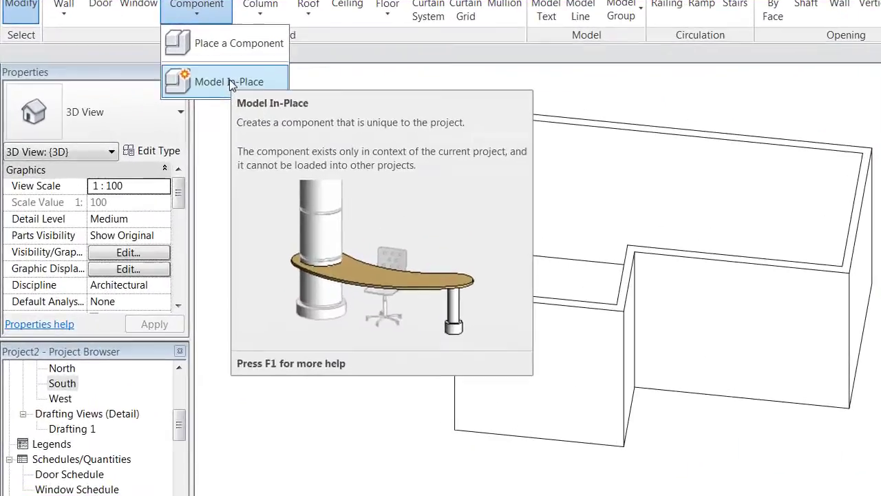
{"action": "left_click", "coordinate": [153, 118]}
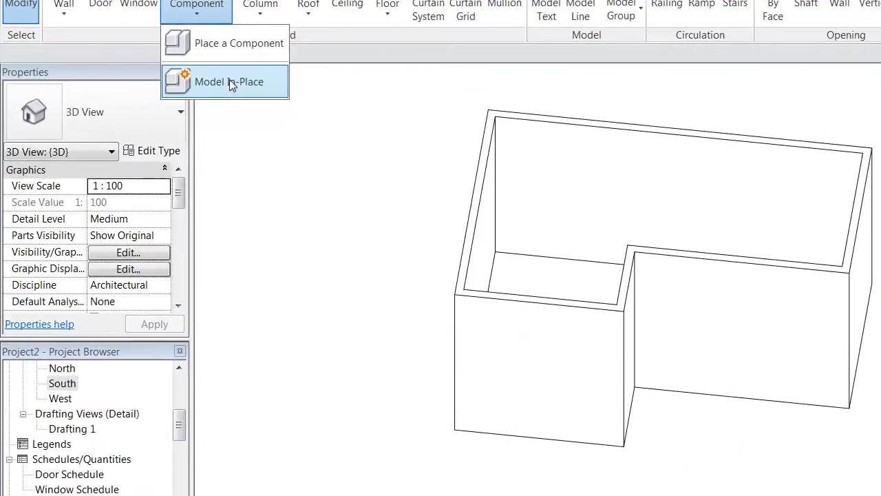
{"action": "left_click", "coordinate": [596, 176]}
{"action": "scroll", "coordinate": [660, 195], "scroll_direction": "down", "scroll_amount": 5}
{"action": "left_click", "coordinate": [572, 262]}
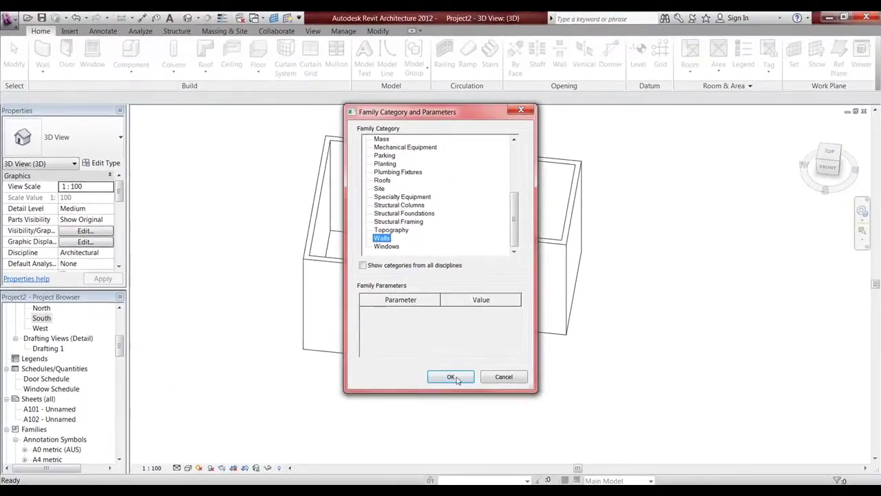
{"action": "left_click", "coordinate": [456, 378]}
{"action": "left_click", "coordinate": [445, 263]}
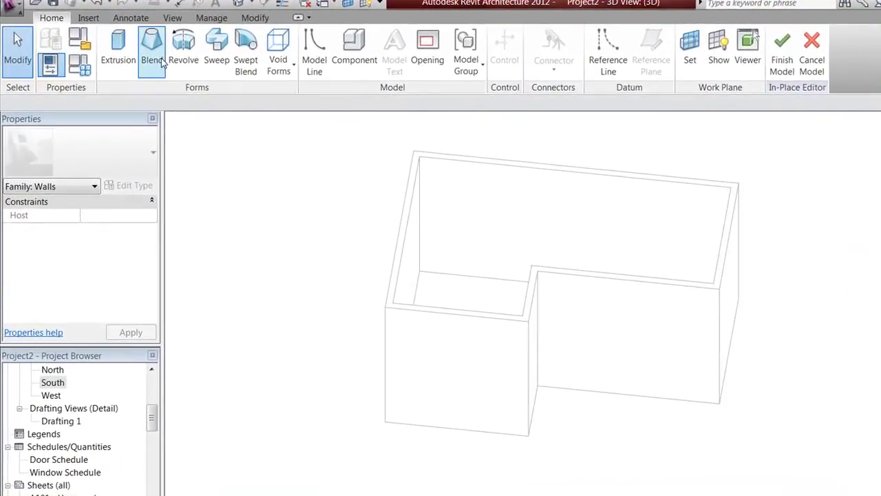
Start a Blend and sketch its rectangular base in the 00 Ground Floor plan, about 1329 by 5700 mm, between the inner wall faces
{"action": "left_click", "coordinate": [160, 62]}
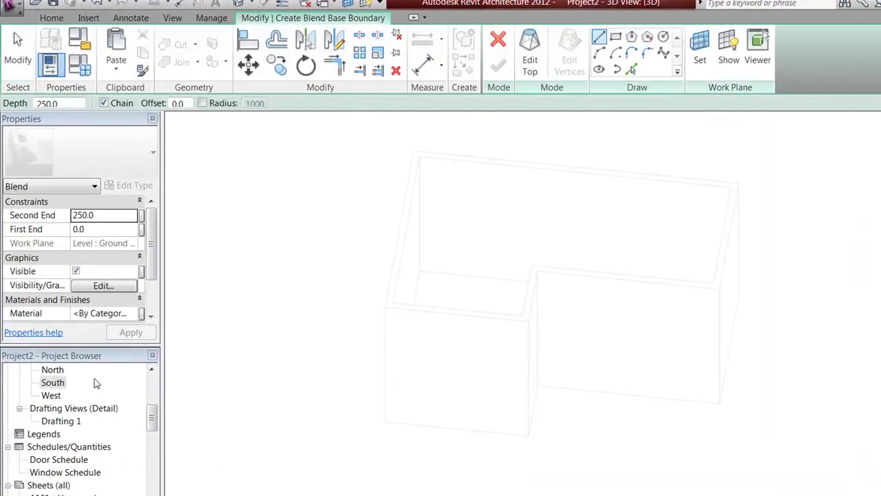
{"action": "scroll", "coordinate": [137, 406], "scroll_direction": "up", "scroll_amount": 5}
{"action": "double_click", "coordinate": [76, 398]}
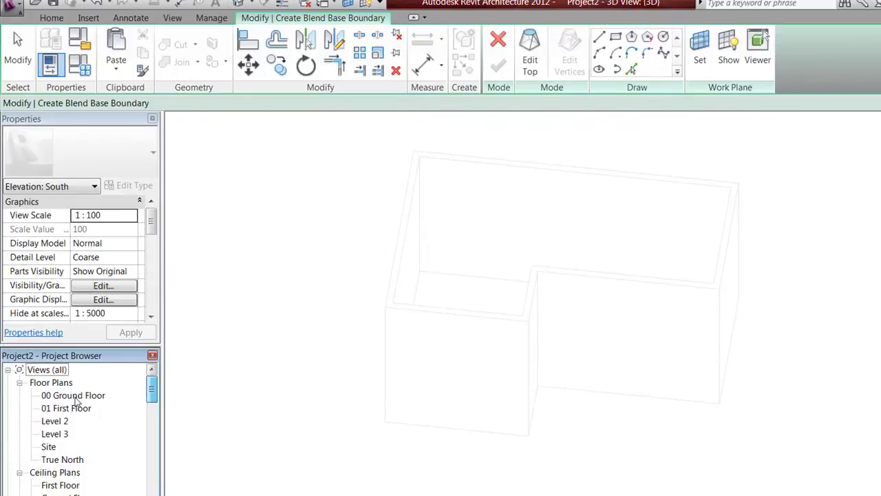
{"action": "middle_click_drag", "start_coordinate": [261, 304], "coordinate": [487, 340]}
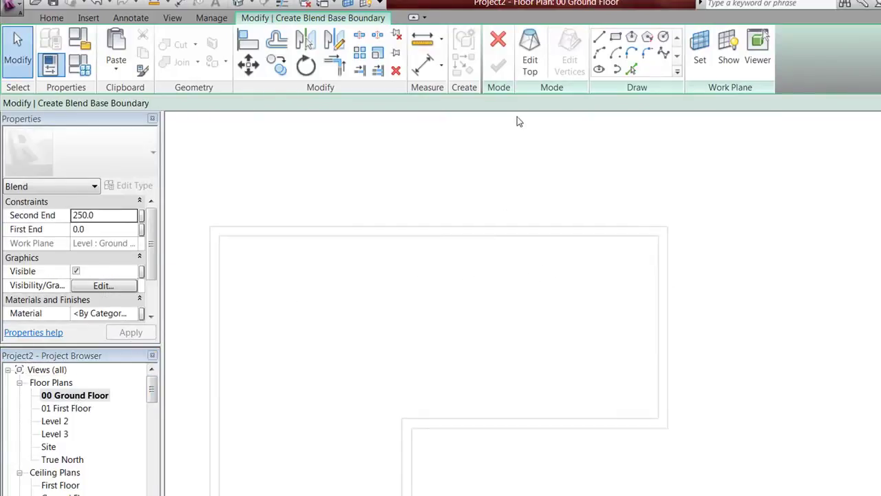
{"action": "left_click", "coordinate": [620, 38]}
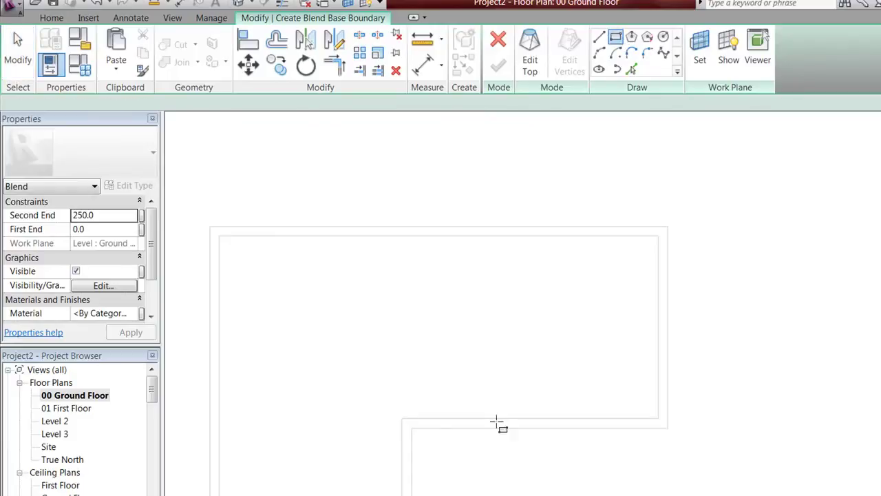
{"action": "left_click", "coordinate": [487, 418]}
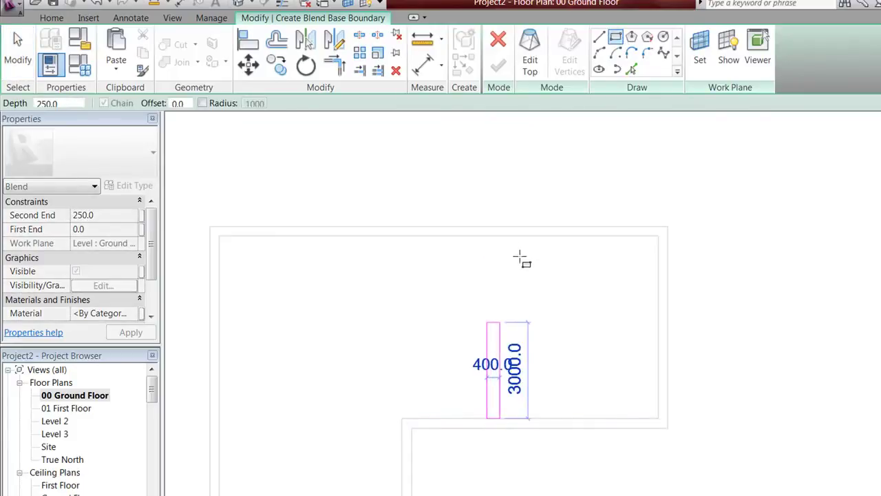
{"action": "left_click", "coordinate": [530, 236]}
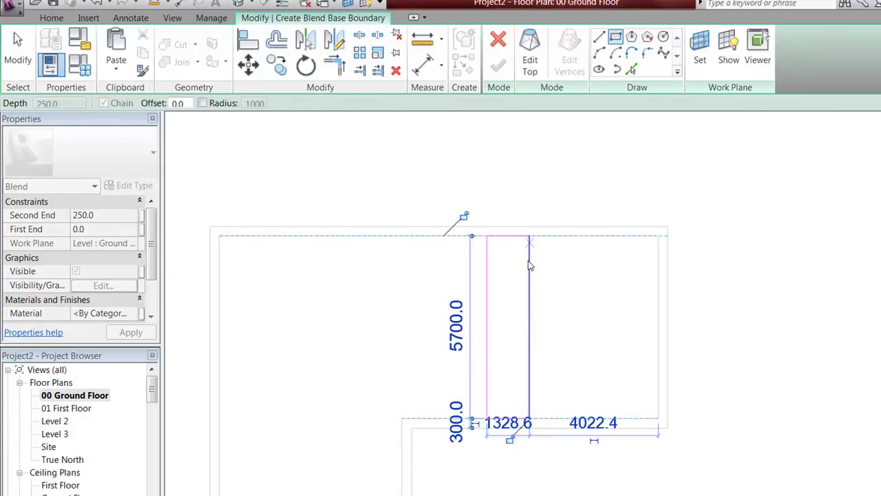
{"action": "key", "text": "Escape"}
{"action": "key", "text": "Escape"}
Slant the blend base's east edge by moving its north end inward, and trim the north edge to meet it
{"action": "left_click", "coordinate": [529, 247]}
{"action": "left_click_drag", "start_coordinate": [529, 236], "coordinate": [515, 237]}
{"action": "key", "text": "Escape"}
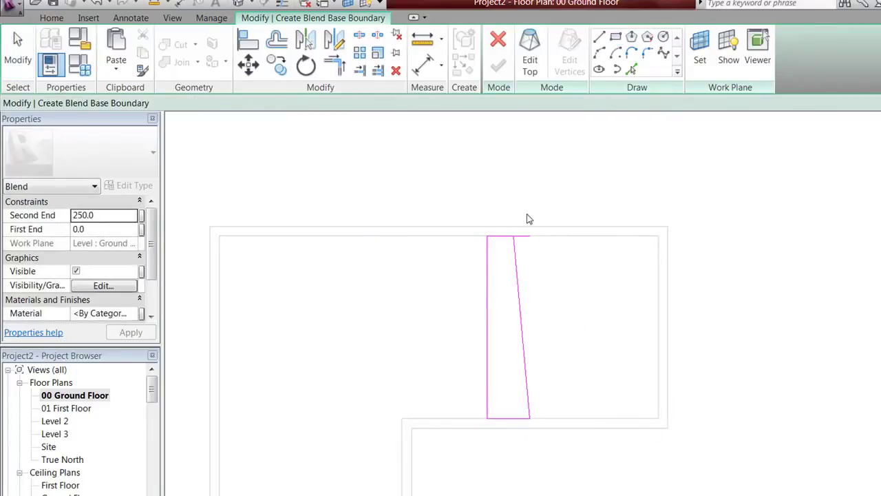
{"action": "left_click", "coordinate": [335, 67]}
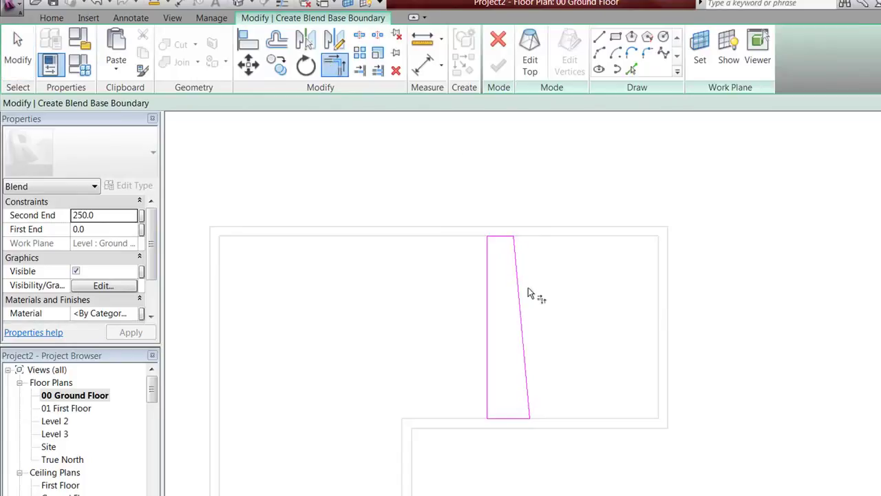
{"action": "key", "text": "Escape"}
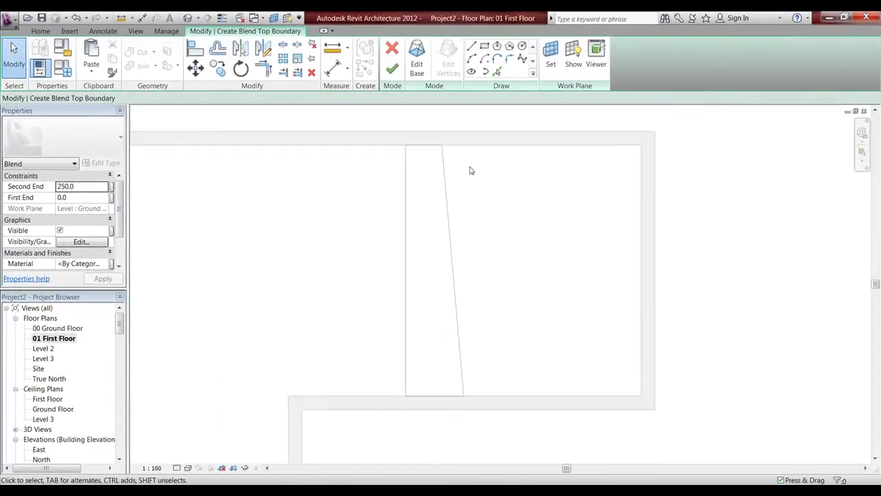
Sketch the blend's top boundary in the 01 First Floor plan as a rectangle of about 1329 by 5700 mm over the base
{"action": "left_click", "coordinate": [485, 47]}
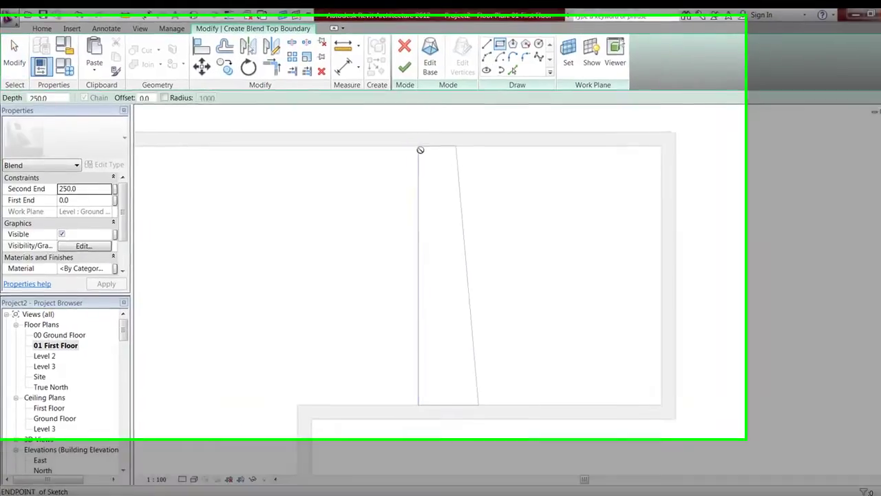
{"action": "left_click", "coordinate": [407, 146]}
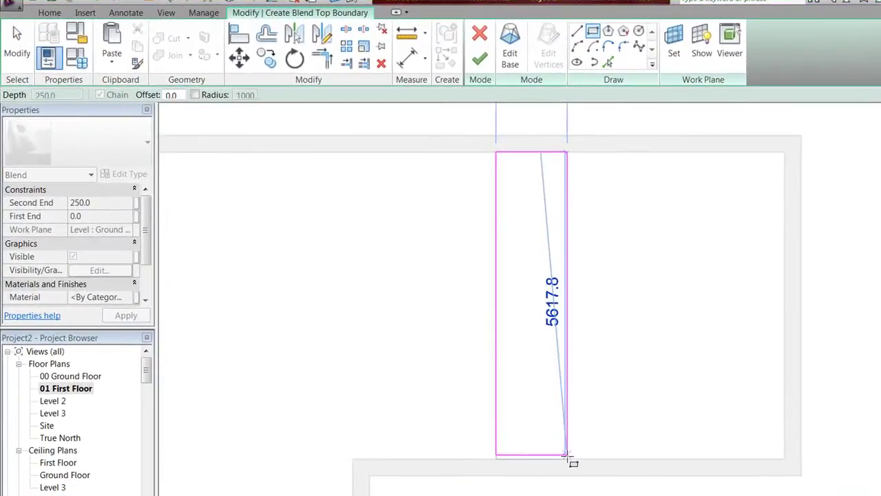
{"action": "left_click", "coordinate": [568, 459]}
{"action": "key", "text": "Escape"}
{"action": "key", "text": "Escape"}
Slant the top boundary's east edge by moving its south end inward, and shorten the south edge to meet it
{"action": "left_click", "coordinate": [569, 361]}
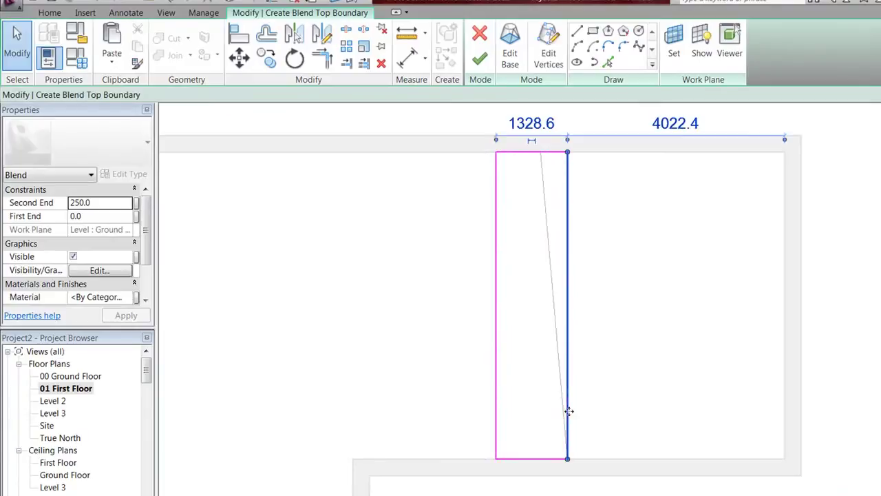
{"action": "left_click_drag", "start_coordinate": [567, 459], "coordinate": [540, 458]}
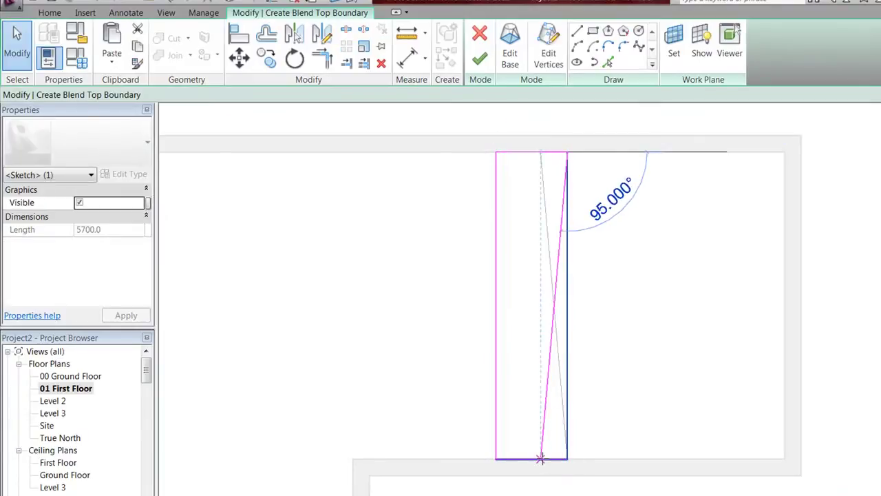
{"action": "left_click", "coordinate": [645, 270]}
{"action": "scroll", "coordinate": [629, 314], "scroll_direction": "down", "scroll_amount": 1}
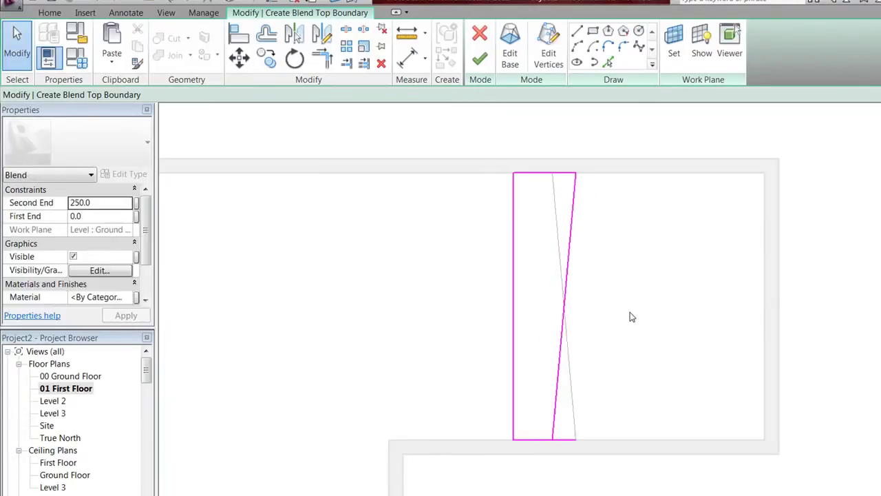
{"action": "left_click", "coordinate": [563, 440]}
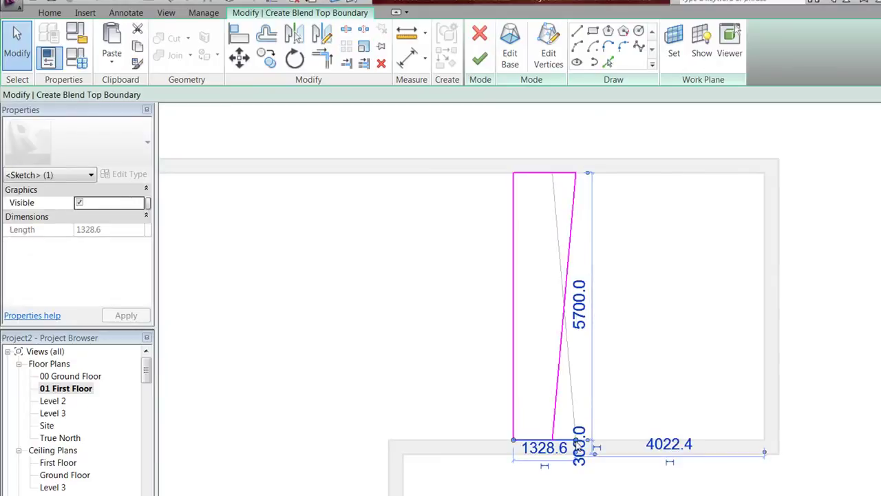
{"action": "left_click_drag", "start_coordinate": [576, 439], "coordinate": [553, 438]}
{"action": "left_click", "coordinate": [641, 373]}
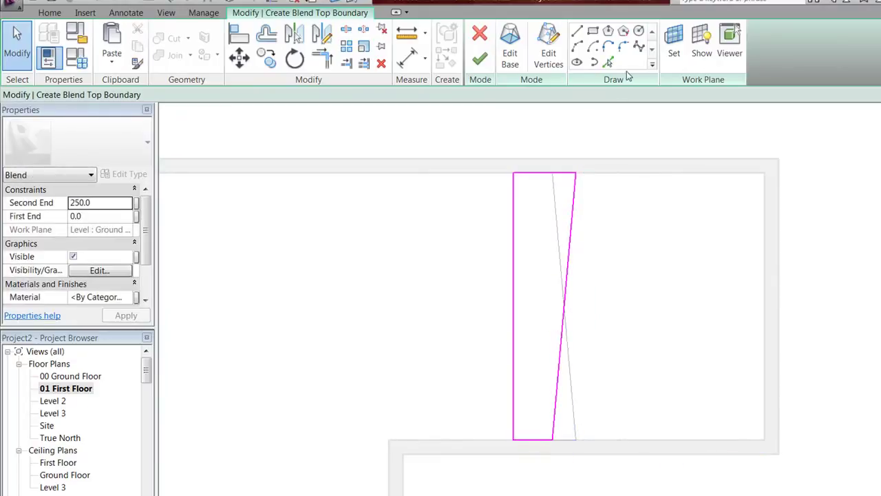
Finish the blend and the in-place wall model, and open the South elevation
{"action": "left_click", "coordinate": [486, 62]}
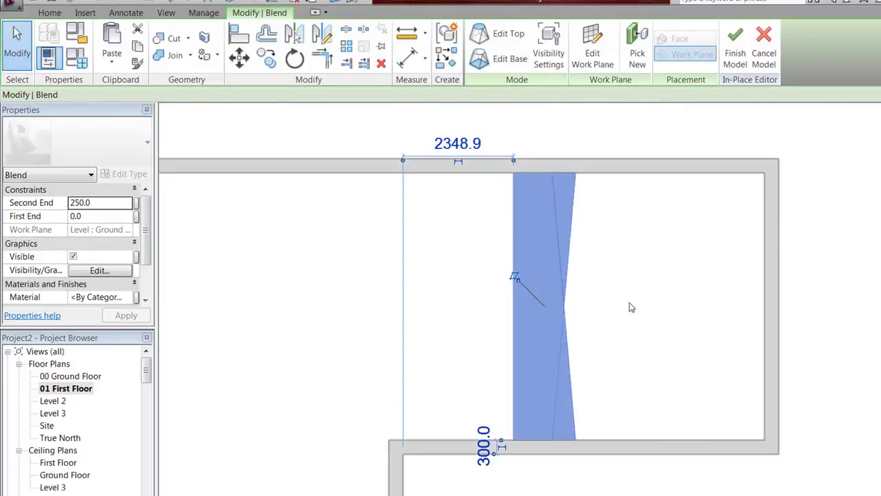
{"action": "left_click", "coordinate": [733, 59]}
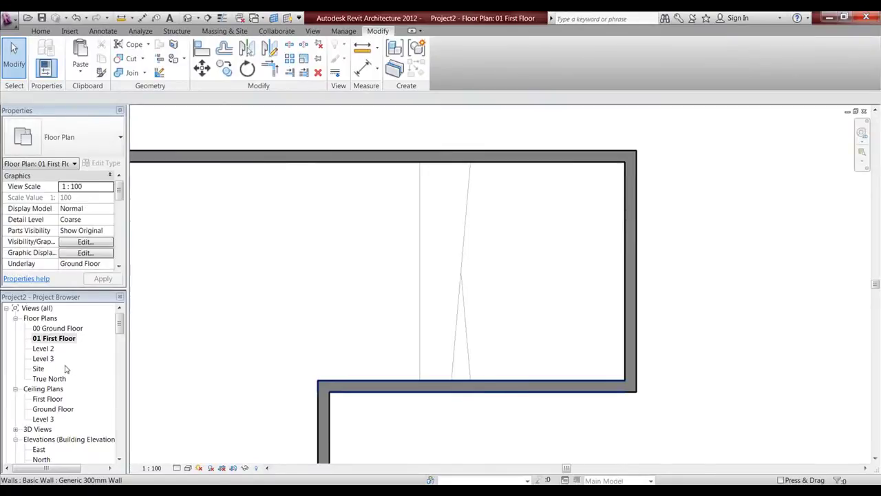
{"action": "left_click", "coordinate": [41, 458]}
{"action": "scroll", "coordinate": [47, 420], "scroll_direction": "down", "scroll_amount": 2}
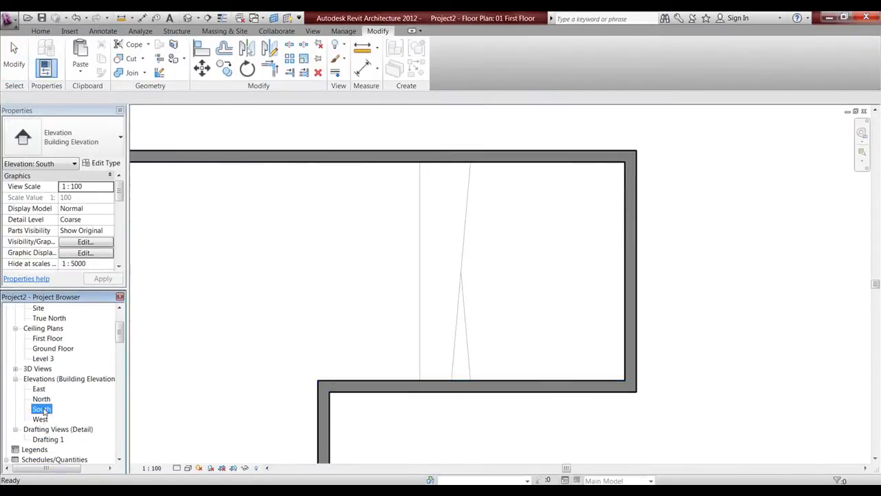
{"action": "double_click", "coordinate": [42, 409]}
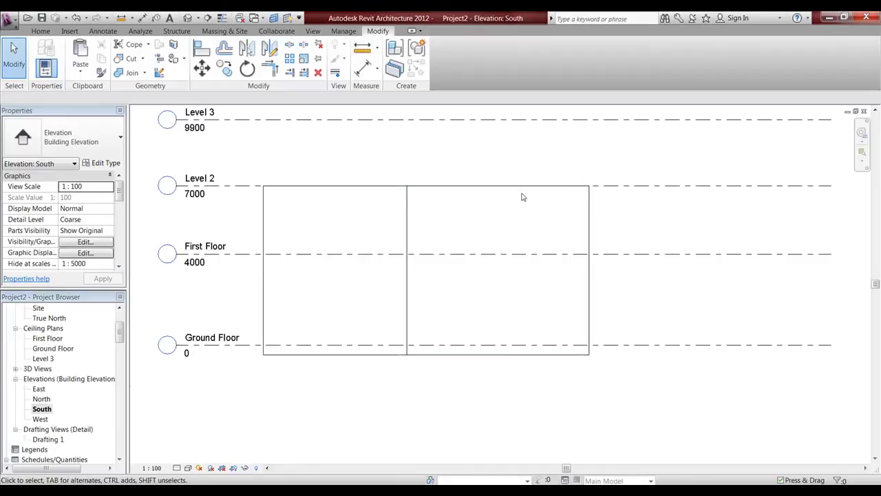
Temporarily hide the front wall covering the blend, and stretch the blended wall's top up to the First Floor level
{"action": "left_click", "coordinate": [510, 203]}
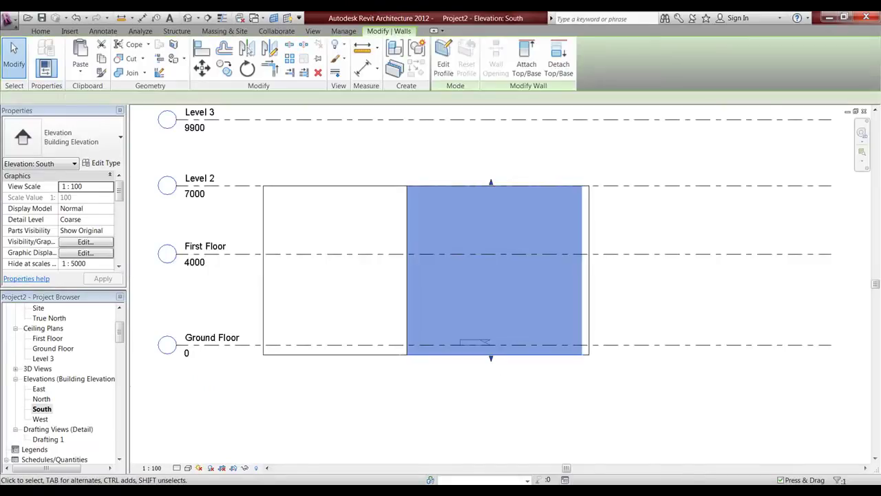
{"action": "left_click", "coordinate": [245, 468]}
{"action": "left_click", "coordinate": [268, 440]}
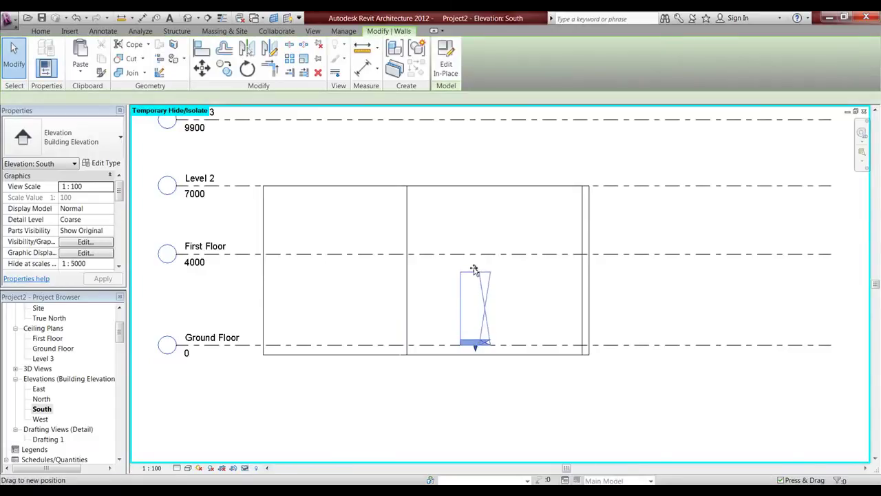
{"action": "left_click", "coordinate": [475, 257]}
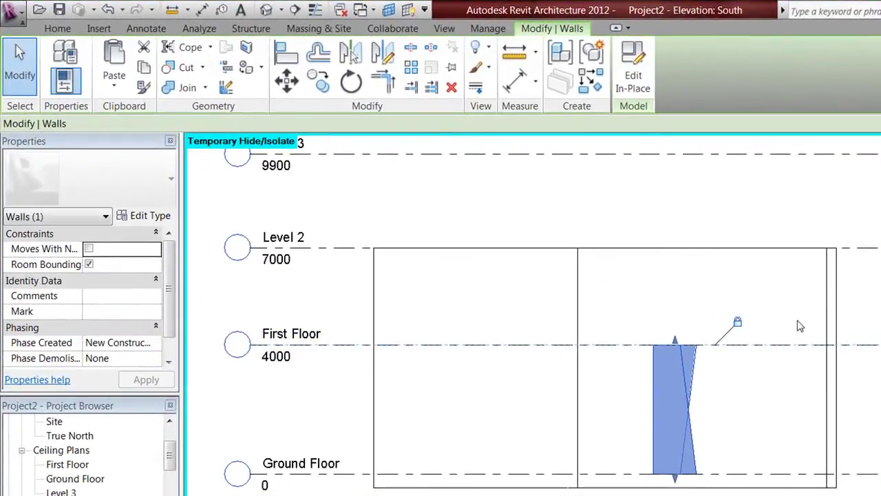
{"action": "left_click", "coordinate": [721, 436]}
{"action": "middle_click_drag", "start_coordinate": [768, 415], "coordinate": [725, 420]}
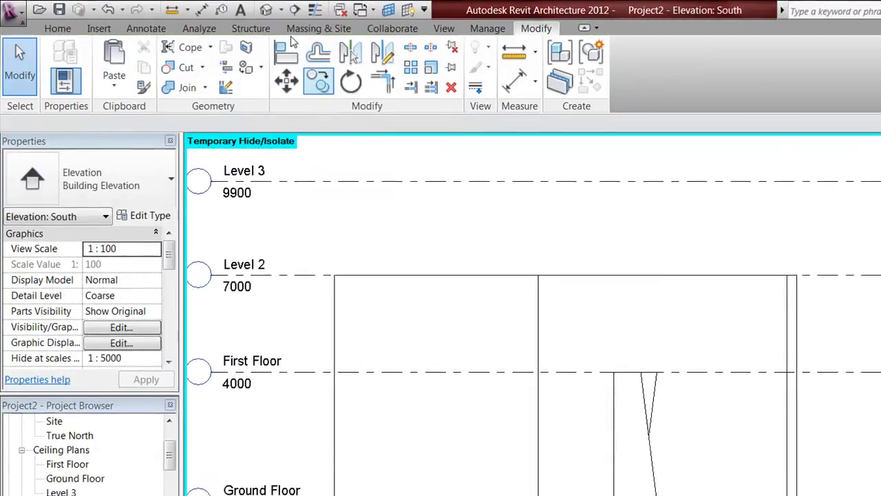
Open the default 3D view and temporarily hide the north and east walls around the blended wall
{"action": "left_click", "coordinate": [266, 10]}
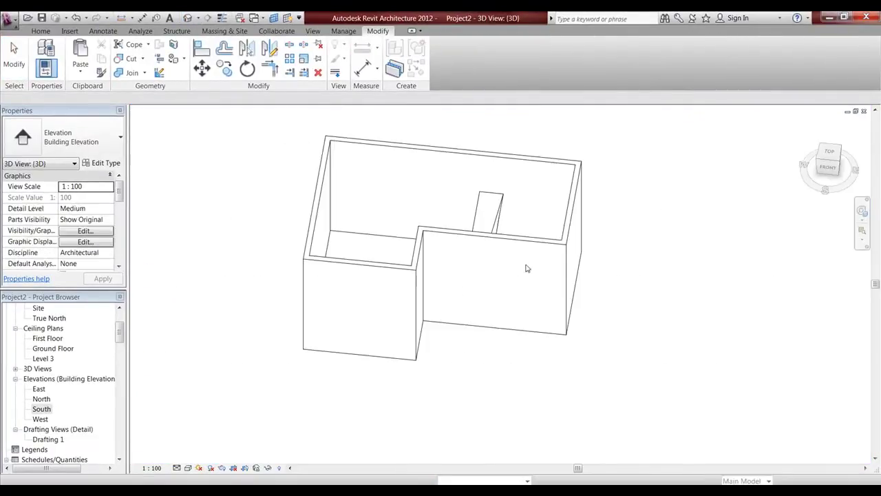
{"action": "middle_click_drag", "start_coordinate": [518, 269], "coordinate": [584, 279], "text": "shift"}
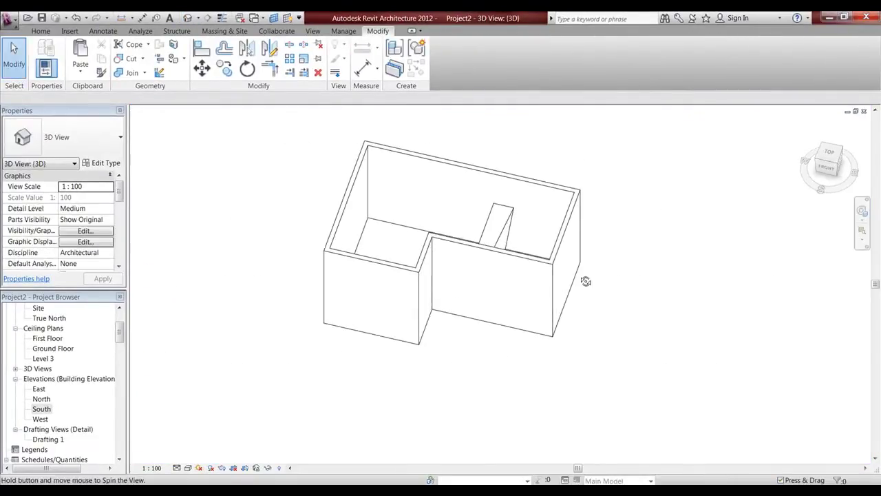
{"action": "left_click", "coordinate": [555, 183]}
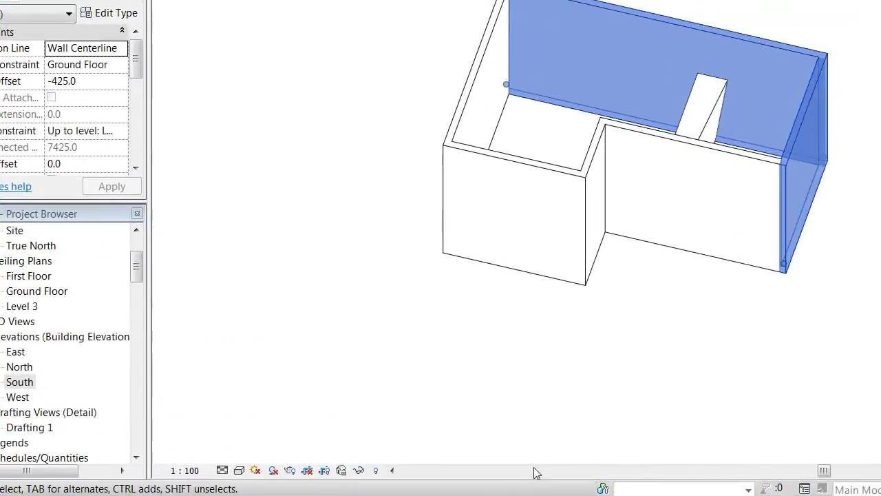
{"action": "left_click", "coordinate": [359, 470]}
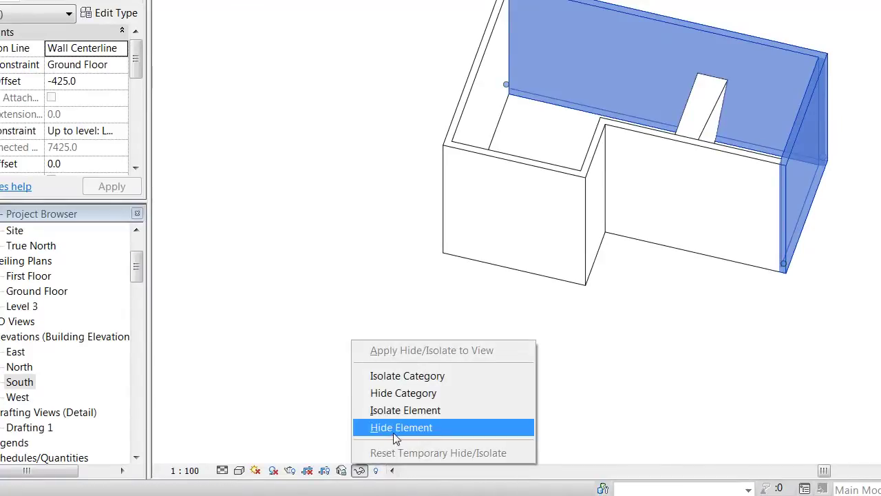
{"action": "left_click", "coordinate": [393, 430]}
Place a Single-Flush door at the base of the blended wall's twisting face, near its middle
{"action": "middle_click_drag", "start_coordinate": [723, 271], "coordinate": [503, 108], "text": "shift"}
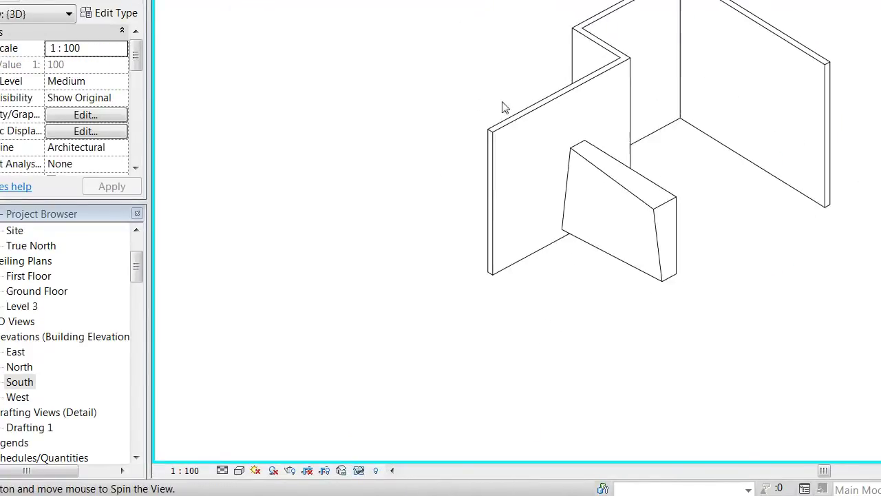
{"action": "scroll", "coordinate": [654, 278], "scroll_direction": "up", "scroll_amount": 4}
{"action": "middle_click_drag", "start_coordinate": [691, 273], "coordinate": [584, 161], "text": "shift"}
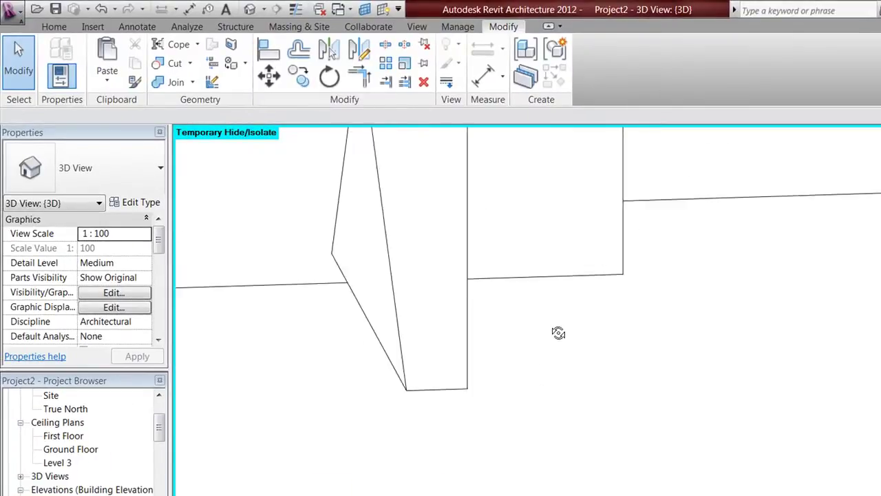
{"action": "middle_click_drag", "start_coordinate": [558, 333], "coordinate": [548, 309], "text": "shift"}
{"action": "middle_click_drag", "start_coordinate": [493, 378], "coordinate": [658, 393], "text": "shift"}
{"action": "scroll", "coordinate": [504, 370], "scroll_direction": "down", "scroll_amount": 2}
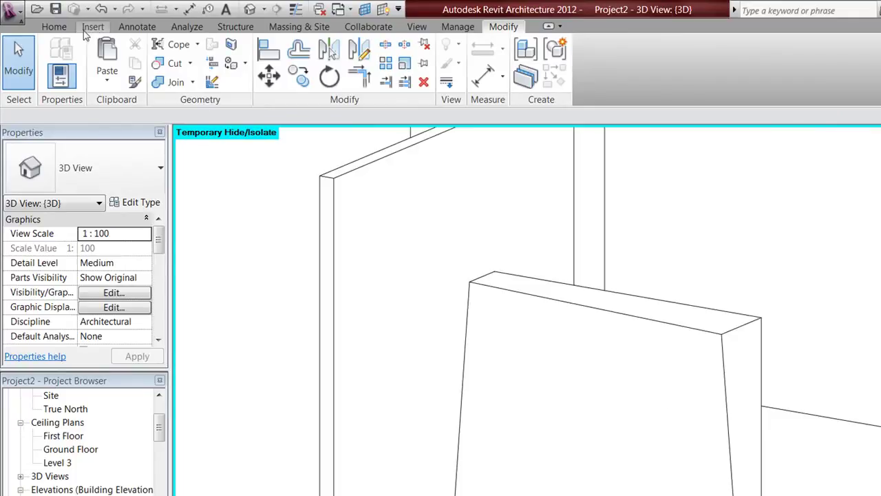
{"action": "left_click", "coordinate": [55, 27]}
{"action": "left_click", "coordinate": [87, 56]}
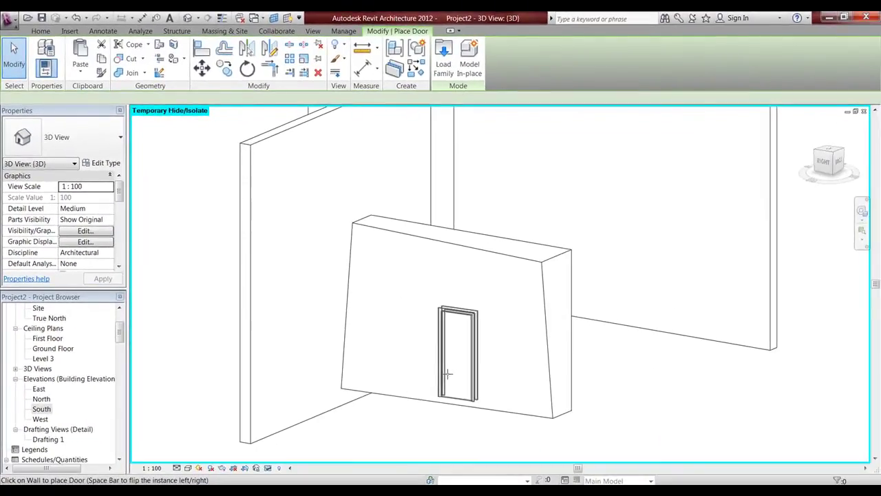
{"action": "left_click", "coordinate": [442, 371]}
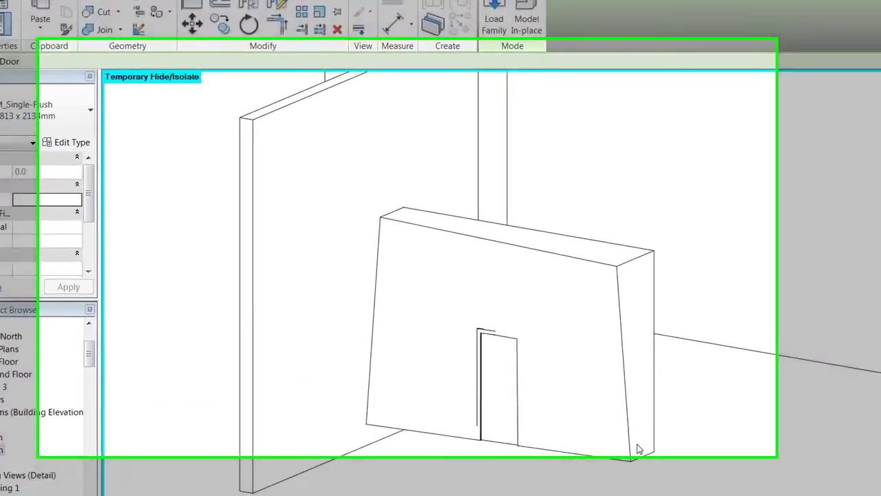
{"action": "key", "text": "Escape"}
{"action": "key", "text": "Escape"}
{"action": "middle_click_drag", "start_coordinate": [691, 417], "coordinate": [418, 399], "text": "shift"}
{"action": "middle_click_drag", "start_coordinate": [453, 426], "coordinate": [827, 462], "text": "shift"}
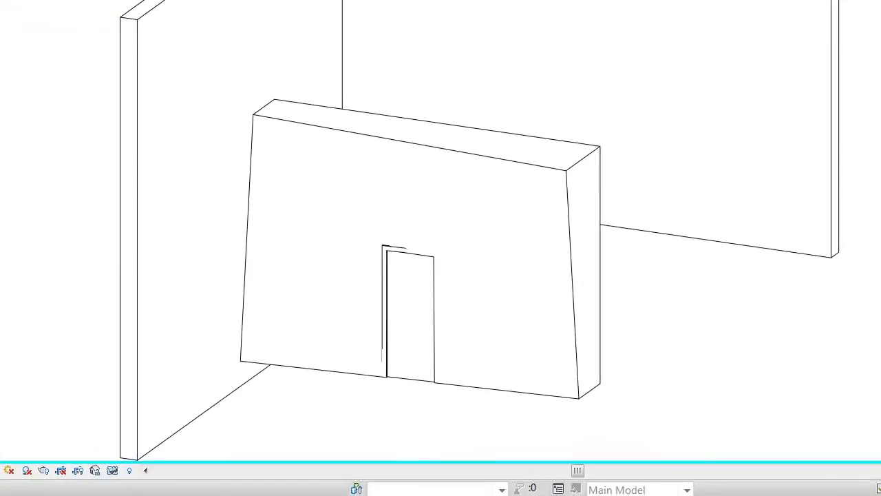
{"action": "left_click", "coordinate": [814, 495]}
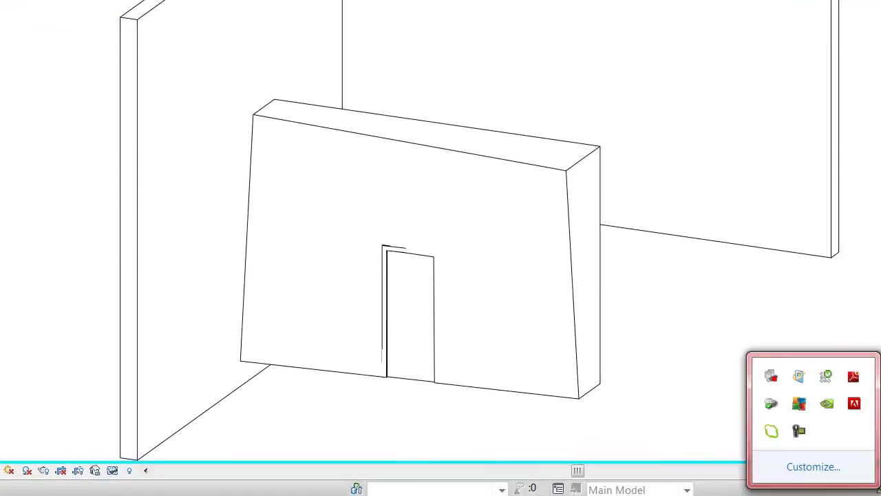
{"action": "left_click", "coordinate": [798, 432]}
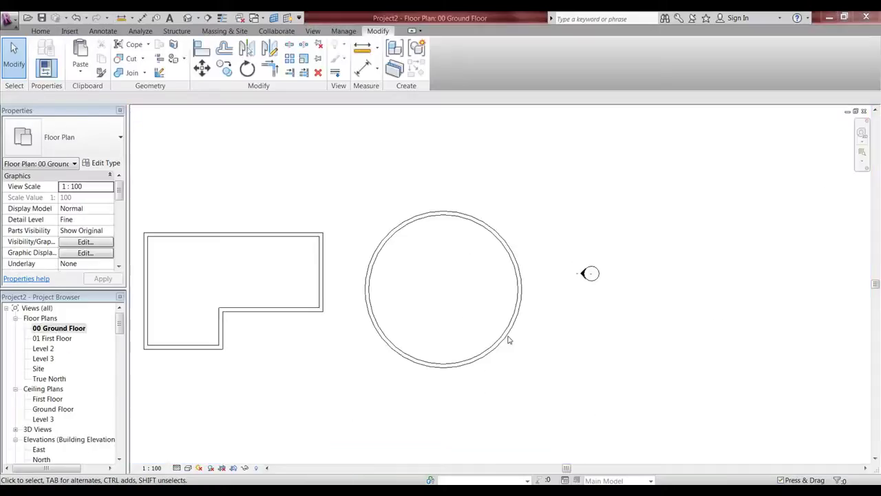
Start an in-place model in the Roofs category from the 00 Ground Floor plan and accept its suggested name
{"action": "left_click", "coordinate": [40, 31]}
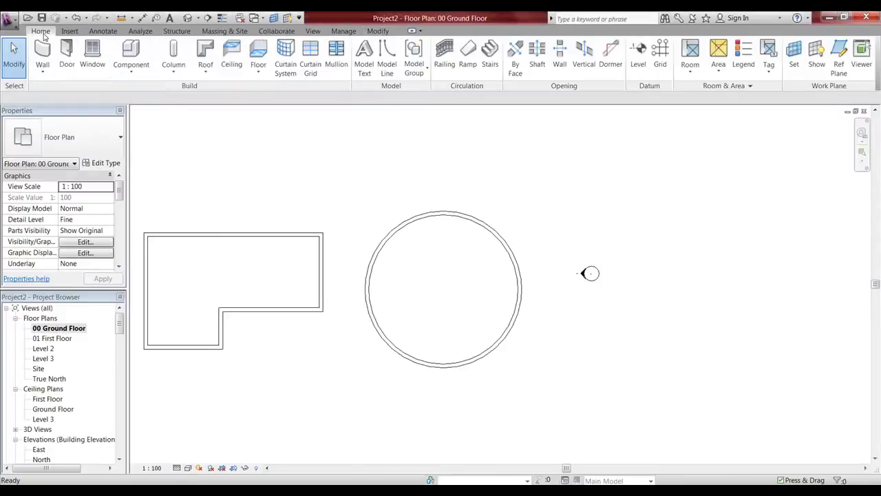
{"action": "left_click", "coordinate": [132, 73]}
{"action": "left_click", "coordinate": [146, 116]}
{"action": "left_click", "coordinate": [517, 283]}
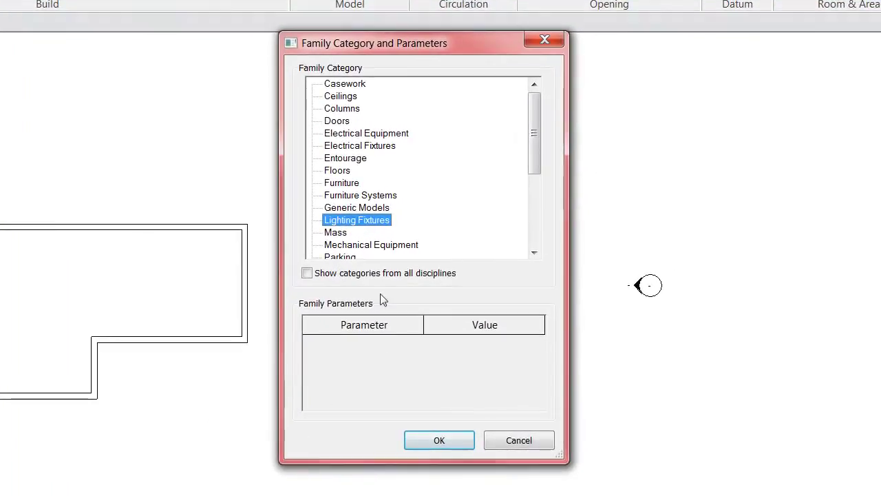
{"action": "left_click_drag", "start_coordinate": [533, 119], "coordinate": [531, 177]}
{"action": "left_click", "coordinate": [383, 192]}
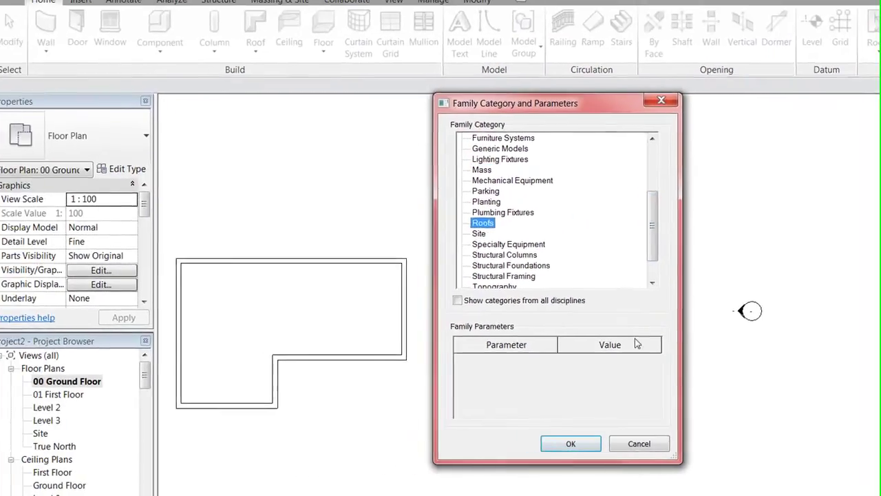
{"action": "left_click", "coordinate": [469, 440]}
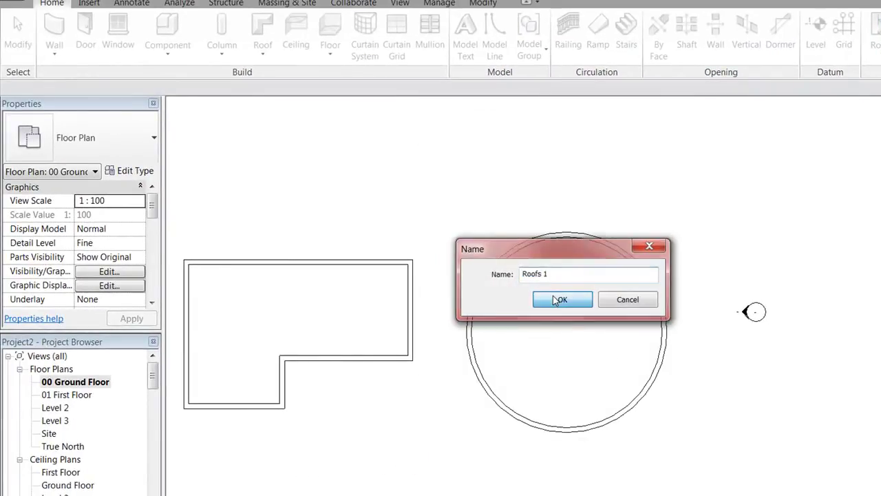
{"action": "left_click", "coordinate": [554, 297]}
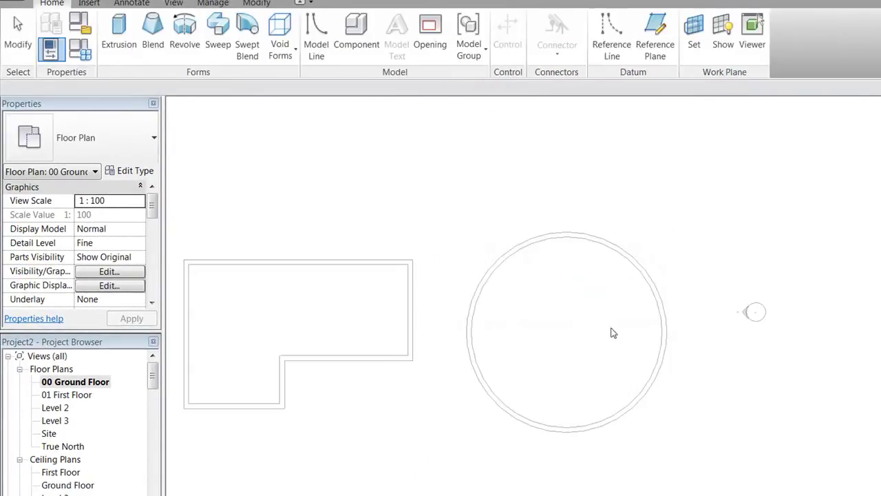
Draw a vertical reference plane through the centre of the circular wall, extending beyond it on both sides
{"action": "left_click", "coordinate": [657, 41]}
{"action": "left_click", "coordinate": [566, 432]}
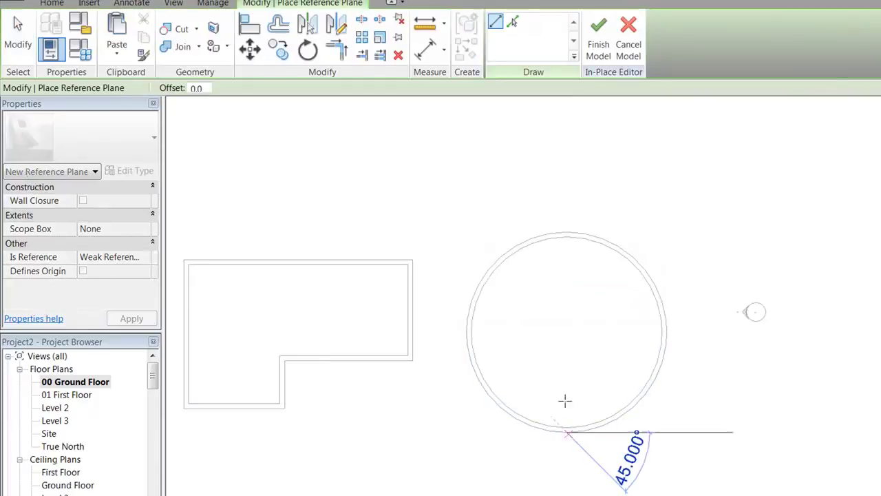
{"action": "left_click", "coordinate": [567, 205]}
{"action": "key", "text": "Escape"}
{"action": "key", "text": "Escape"}
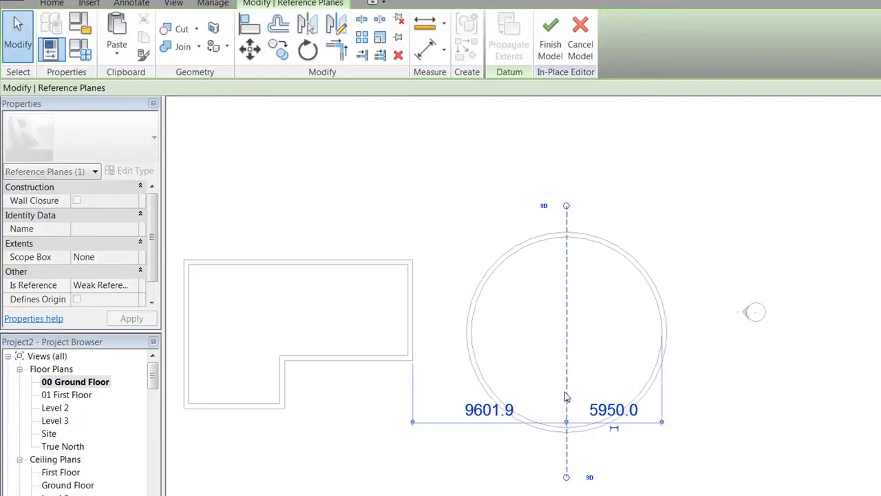
Name the reference plane through the circular wall 1
{"action": "left_click", "coordinate": [594, 338]}
{"action": "left_click", "coordinate": [567, 351]}
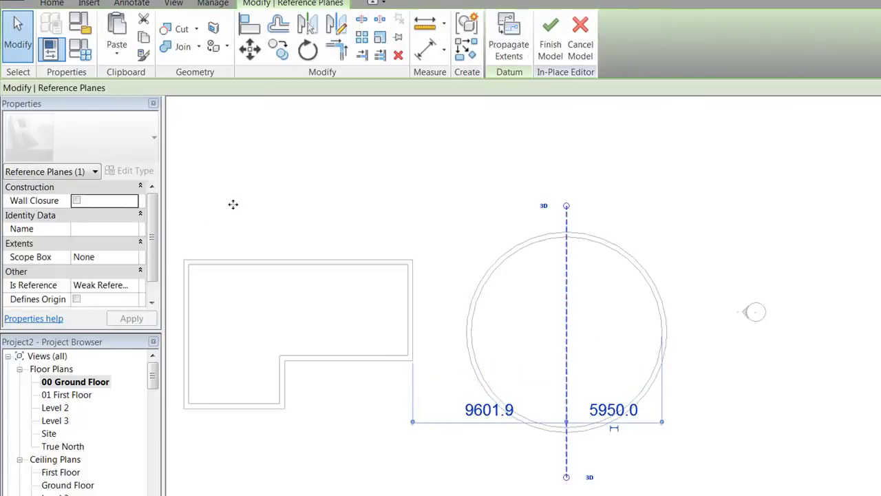
{"action": "left_click", "coordinate": [87, 229]}
{"action": "type", "text": "1"}
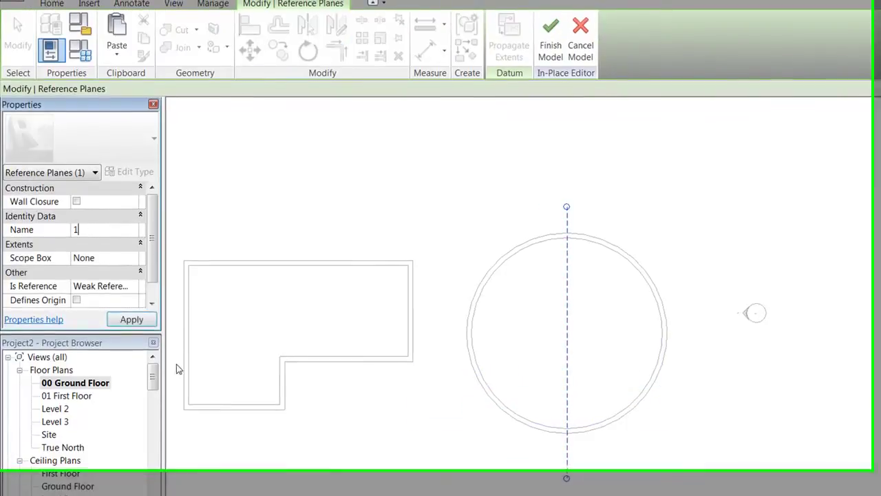
{"action": "left_click", "coordinate": [135, 319]}
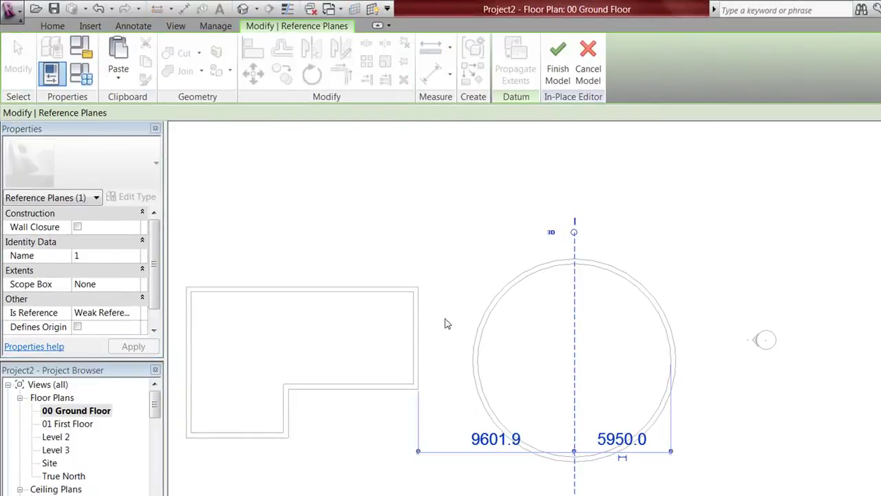
Set the work plane to Reference Plane : 1 and open the East elevation for sketching
{"action": "left_click", "coordinate": [464, 219]}
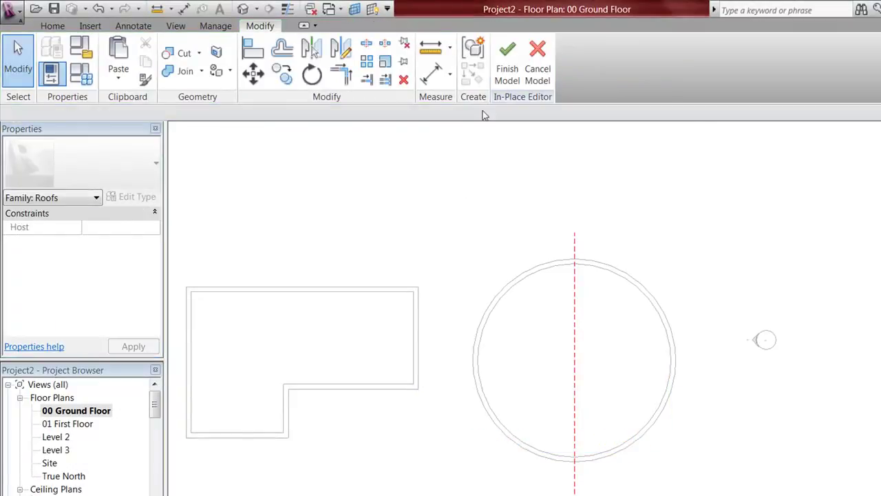
{"action": "left_click", "coordinate": [353, 9]}
{"action": "left_click", "coordinate": [704, 276]}
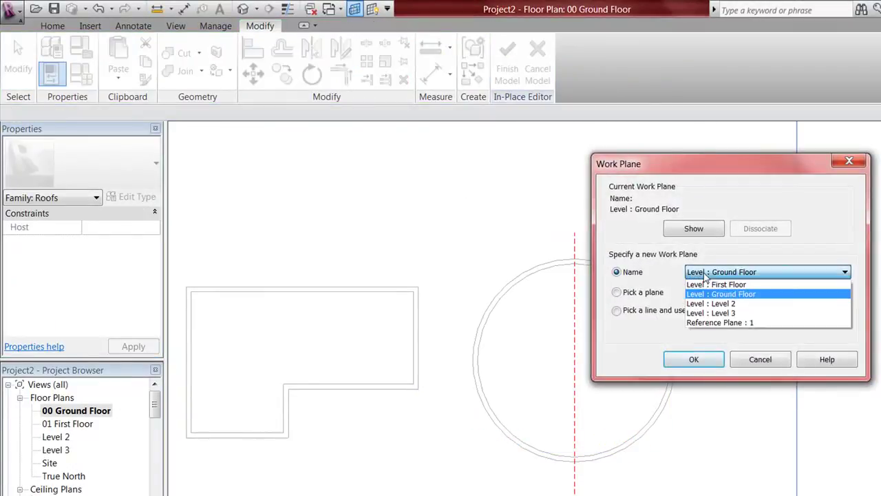
{"action": "left_click", "coordinate": [714, 322]}
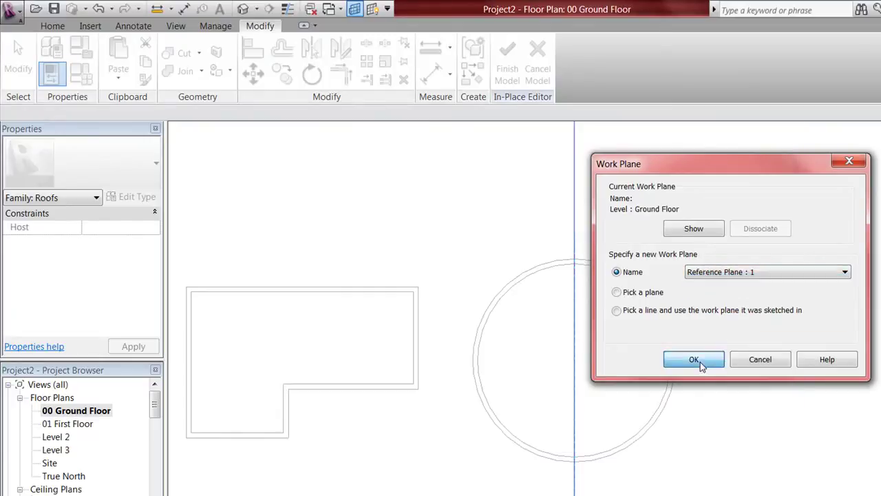
{"action": "left_click", "coordinate": [693, 359]}
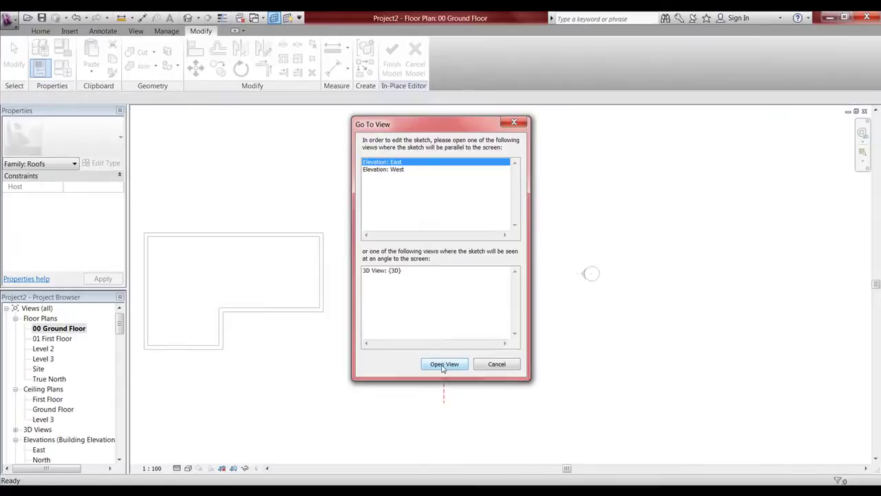
{"action": "left_click", "coordinate": [575, 457]}
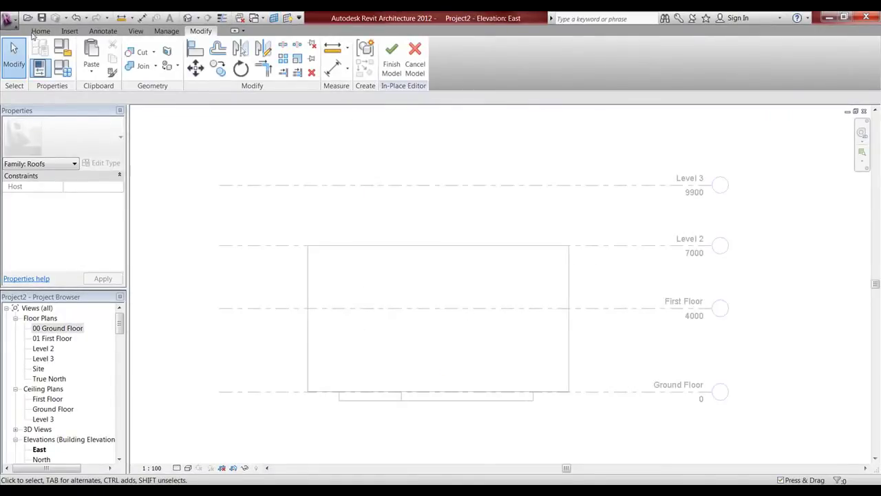
Start a Revolve and sketch the eave outside the wall: a short vertical line up from Level 2, then about 600 mm horizontally to the wall face
{"action": "left_click", "coordinate": [38, 32]}
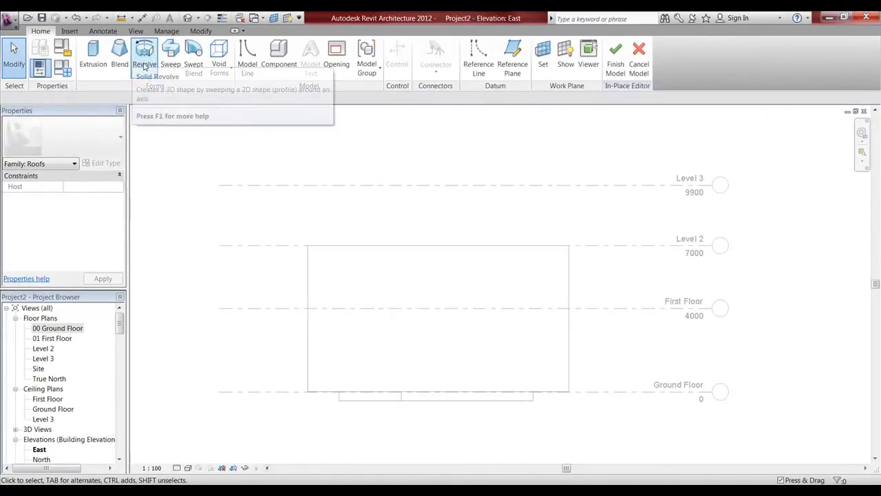
{"action": "left_click", "coordinate": [145, 62]}
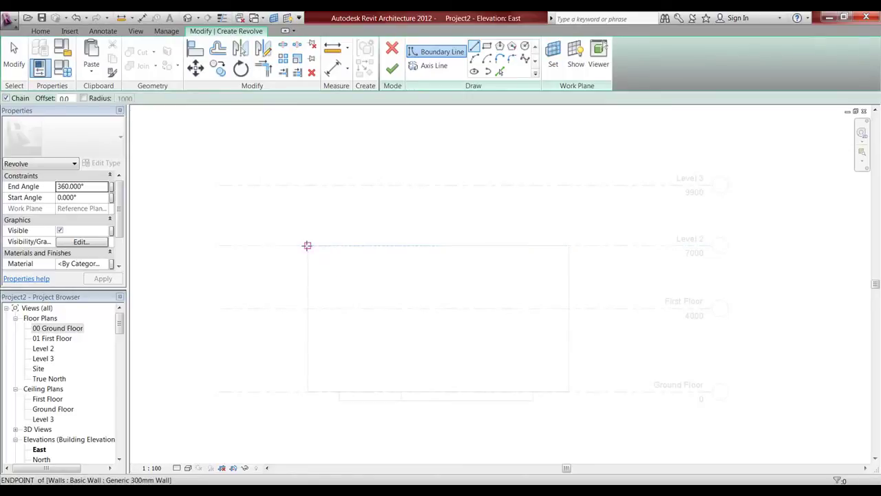
{"action": "left_click", "coordinate": [307, 245]}
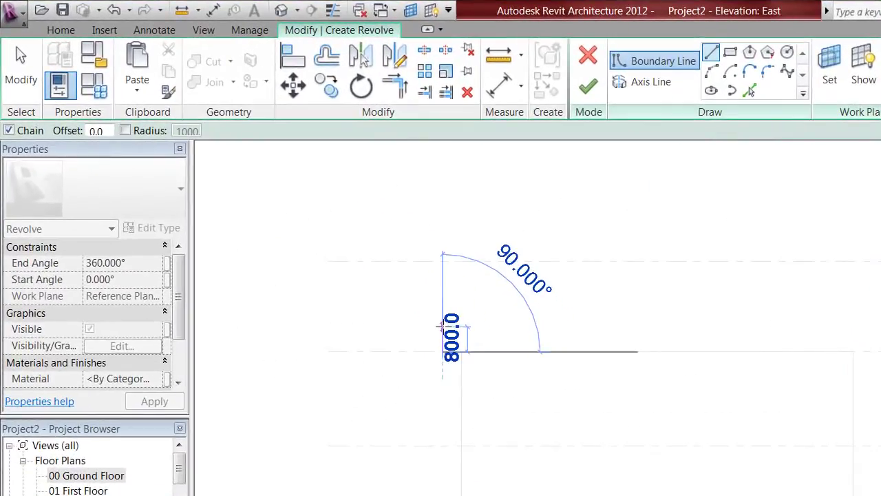
{"action": "left_click", "coordinate": [442, 332]}
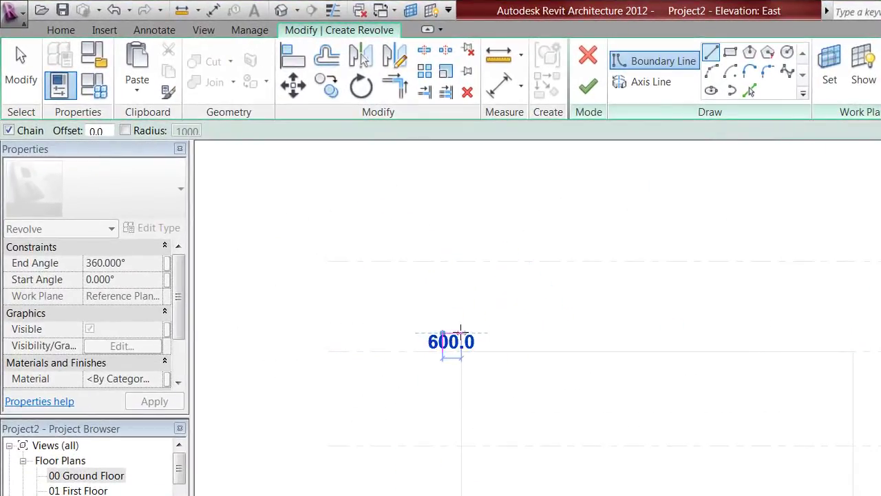
{"action": "left_click", "coordinate": [461, 334]}
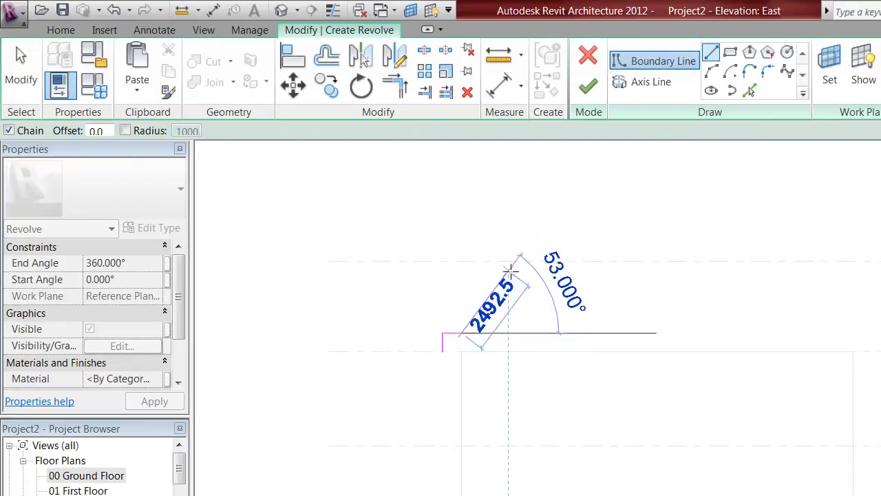
{"action": "left_click", "coordinate": [574, 185]}
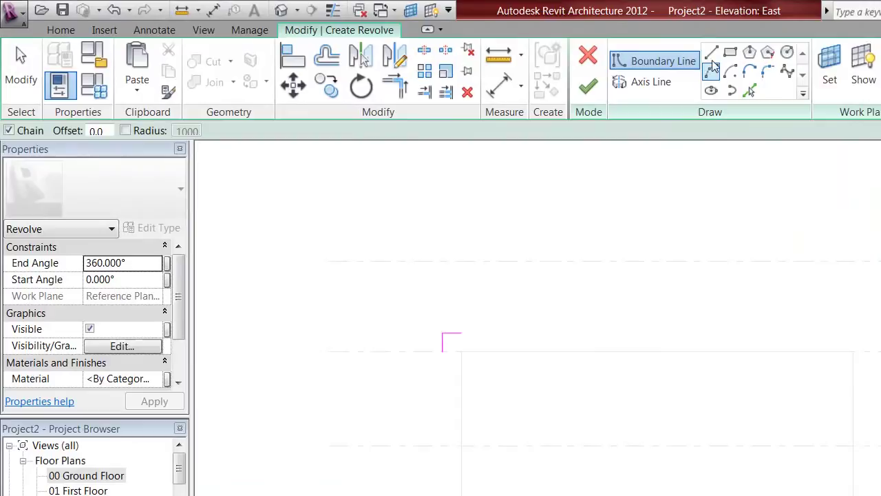
Draw a vertical boundary line from the midpoint of the circular wall's top edge to well above Level 3
{"action": "left_click", "coordinate": [712, 55]}
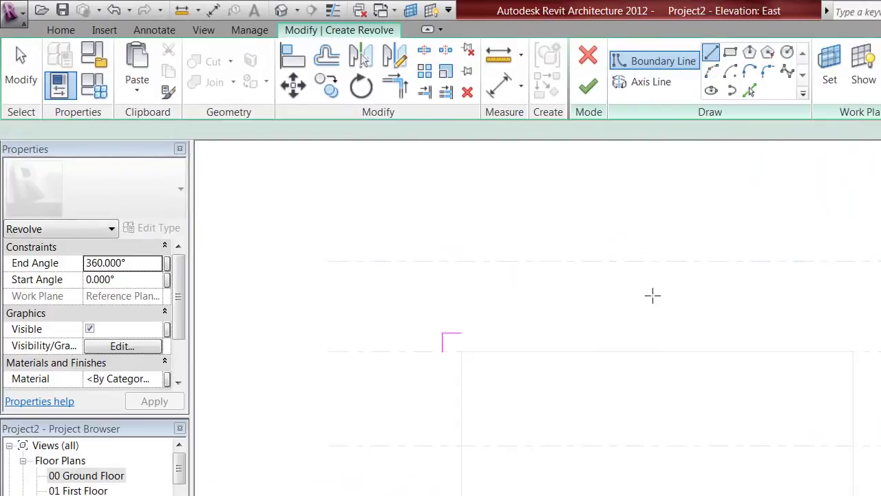
{"action": "left_click", "coordinate": [654, 351]}
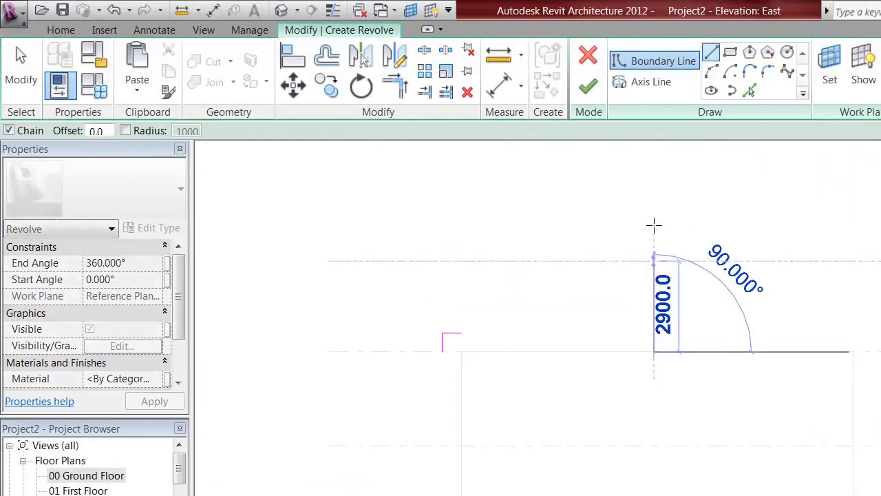
{"action": "left_click", "coordinate": [654, 175]}
{"action": "key", "text": "Escape"}
{"action": "key", "text": "Escape"}
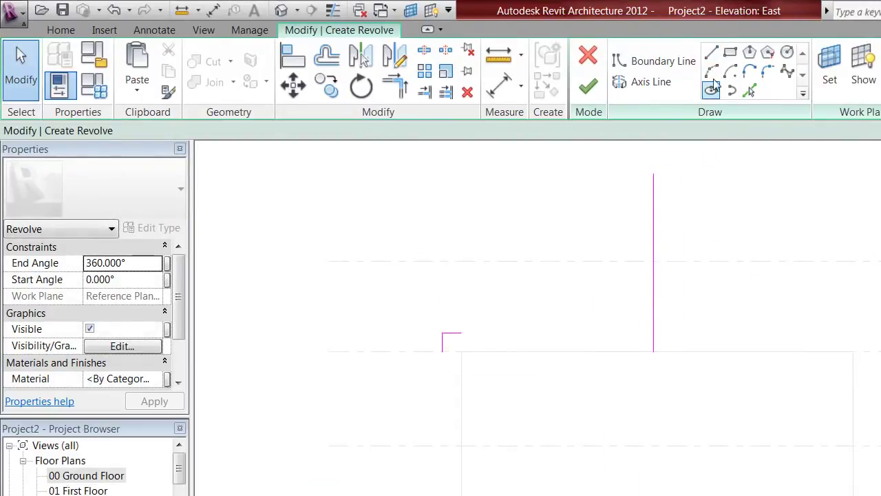
Draw an outward-bulging arc from the eave's inner upper corner to the top of the vertical centre line
{"action": "key", "text": "Return"}
{"action": "left_click", "coordinate": [463, 333]}
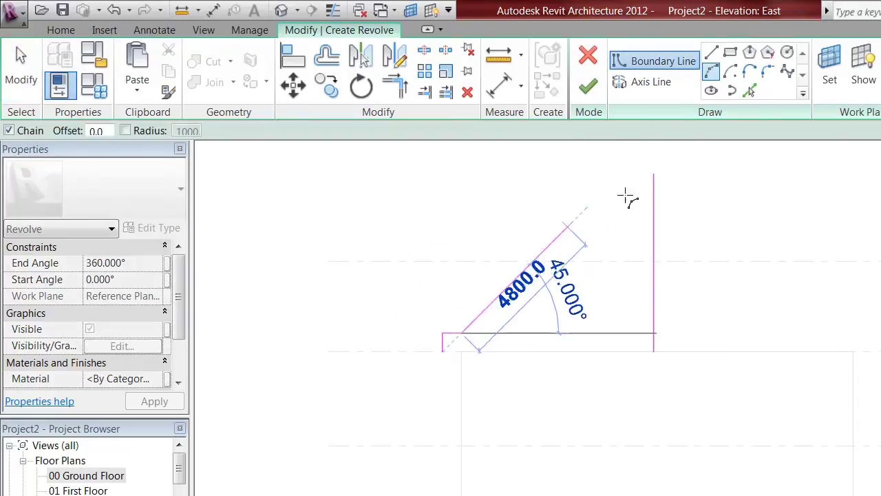
{"action": "left_click", "coordinate": [653, 175]}
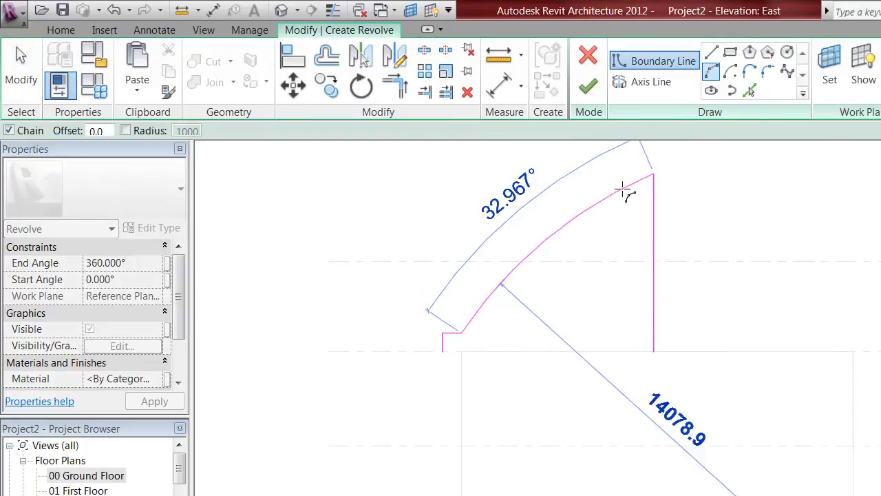
{"action": "left_click", "coordinate": [612, 193]}
{"action": "key", "text": "Escape"}
{"action": "key", "text": "Escape"}
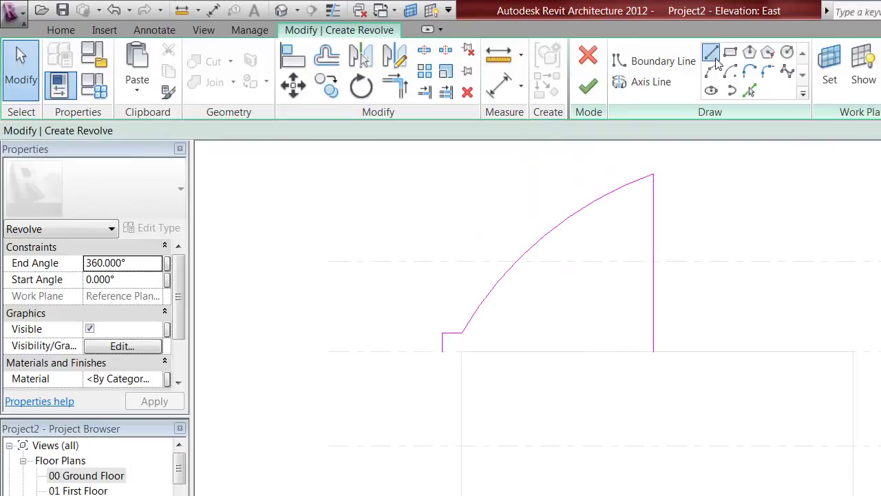
Draw the eave's bottom boundary line along Level 2, about 911 mm inward from its outer lower corner
{"action": "left_click", "coordinate": [711, 53]}
{"action": "left_click", "coordinate": [441, 351]}
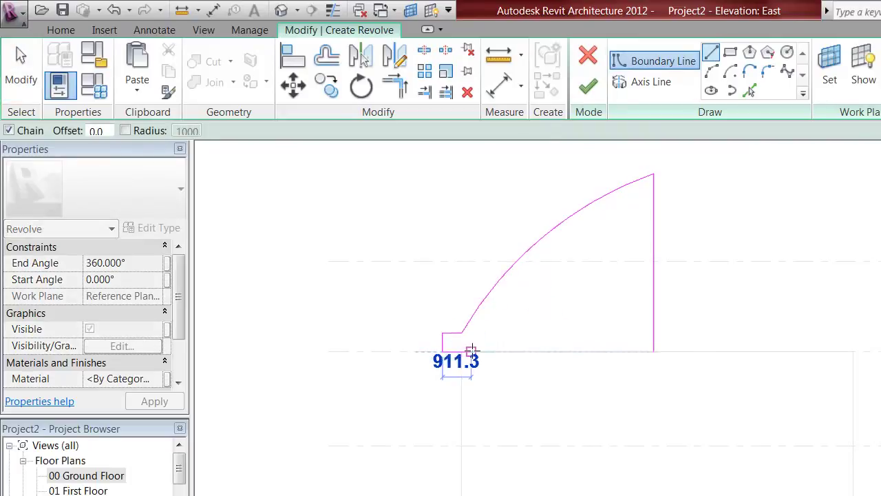
{"action": "left_click", "coordinate": [471, 351]}
{"action": "key", "text": "Escape"}
{"action": "key", "text": "Escape"}
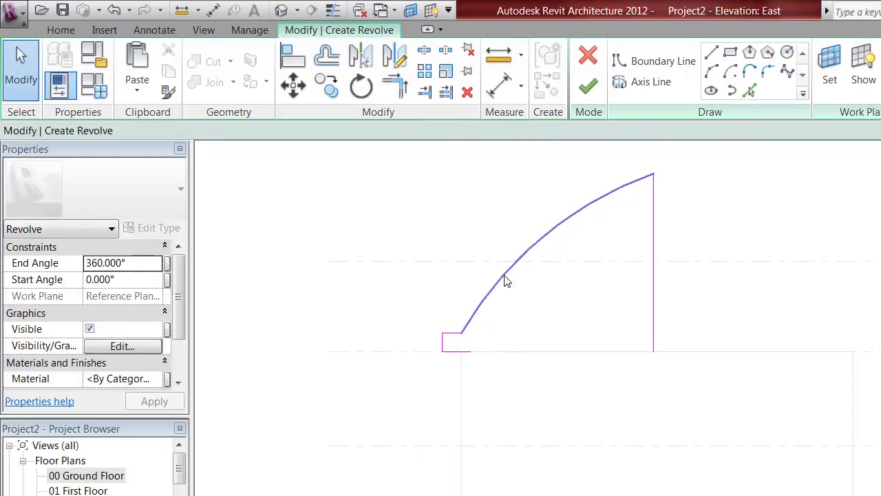
Offset a copy of the roof arc 200 mm towards the inside
{"action": "left_click", "coordinate": [327, 55]}
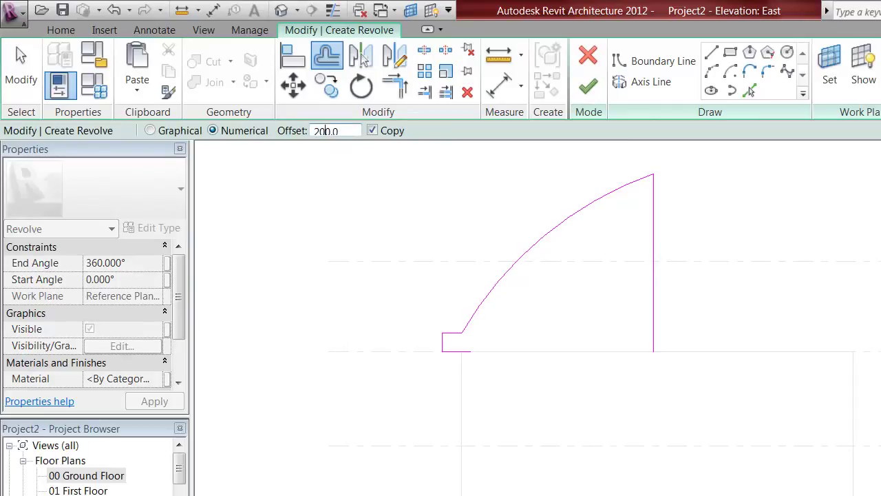
{"action": "left_click", "coordinate": [555, 227]}
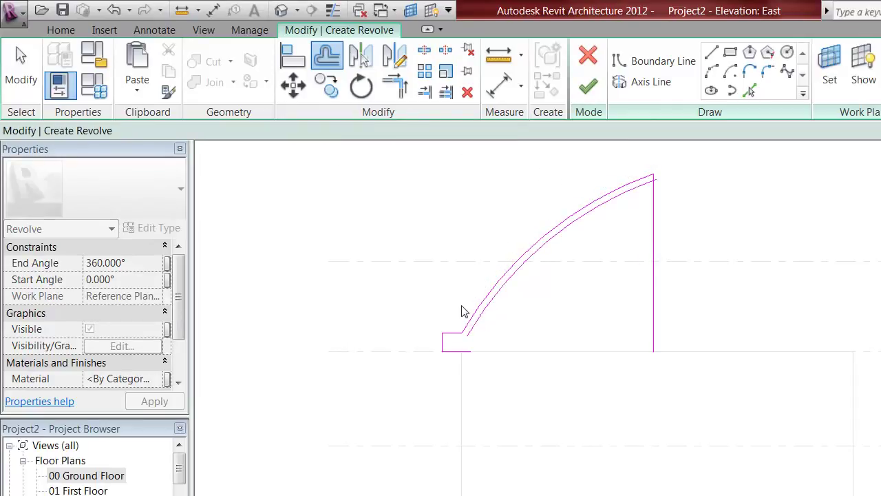
{"action": "key", "text": "Escape"}
Trim the inner arc to corners with the eave's bottom line and the vertical centre line, closing the roof profile
{"action": "left_click", "coordinate": [395, 86]}
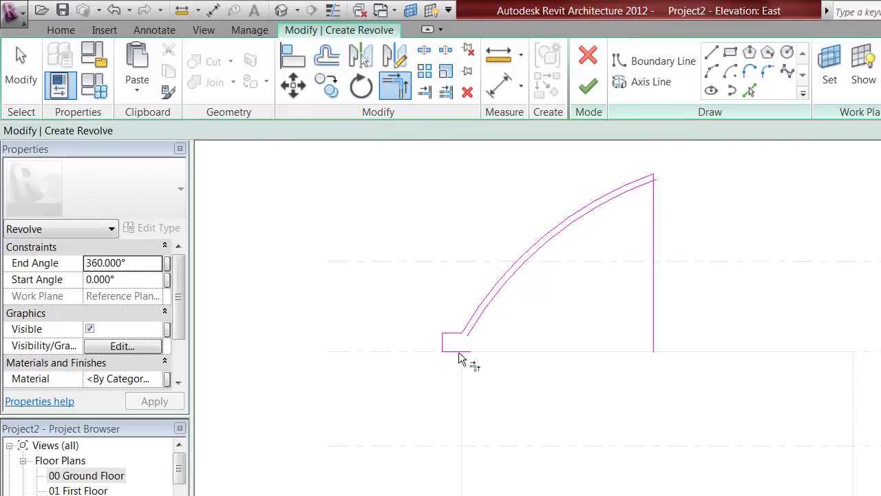
{"action": "scroll", "coordinate": [663, 189], "scroll_direction": "up", "scroll_amount": 3}
{"action": "left_click", "coordinate": [642, 173]}
{"action": "left_click", "coordinate": [636, 182]}
{"action": "scroll", "coordinate": [645, 202], "scroll_direction": "down", "scroll_amount": 4}
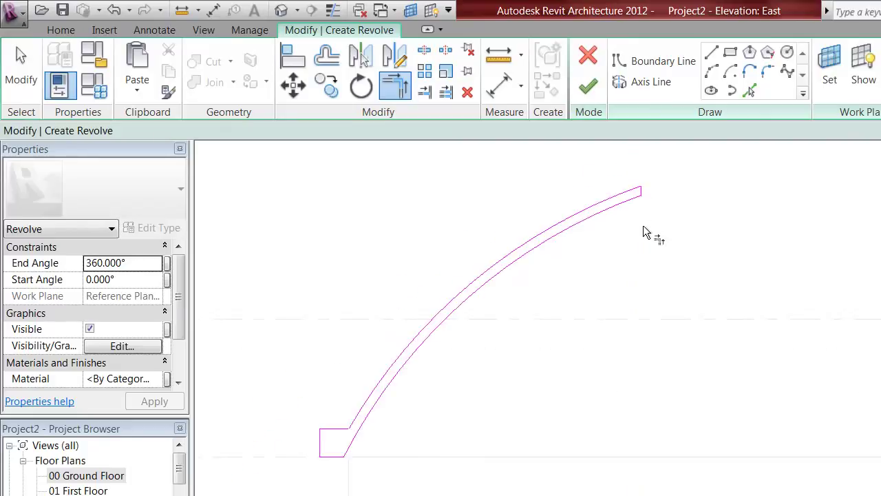
{"action": "scroll", "coordinate": [384, 422], "scroll_direction": "up", "scroll_amount": 2}
{"action": "scroll", "coordinate": [462, 408], "scroll_direction": "down", "scroll_amount": 2}
{"action": "scroll", "coordinate": [558, 278], "scroll_direction": "up", "scroll_amount": 1}
Draw the revolve's vertical axis line about 5800 mm down from the apex of the roof profile
{"action": "left_click", "coordinate": [643, 83]}
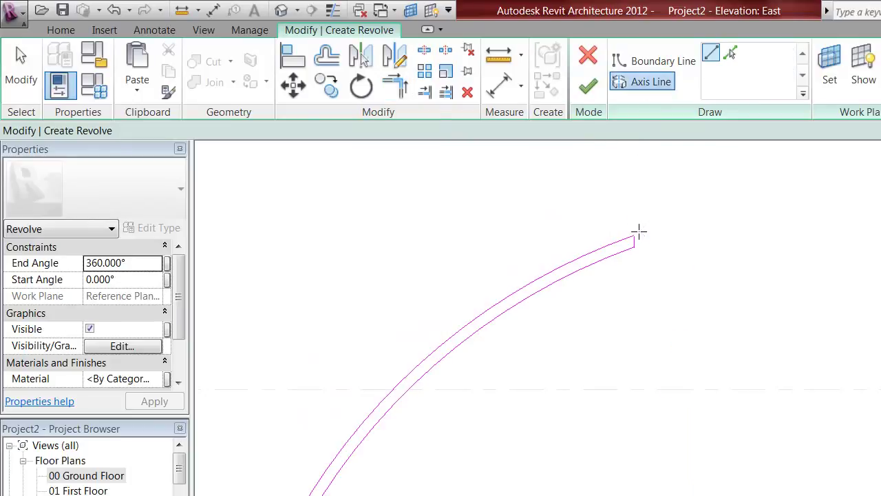
{"action": "left_click", "coordinate": [634, 236]}
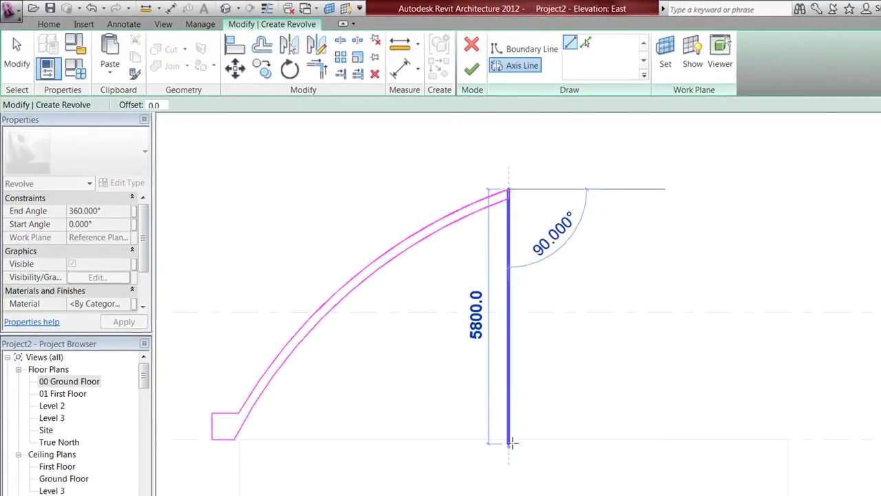
{"action": "left_click", "coordinate": [510, 443]}
{"action": "key", "text": "Escape"}
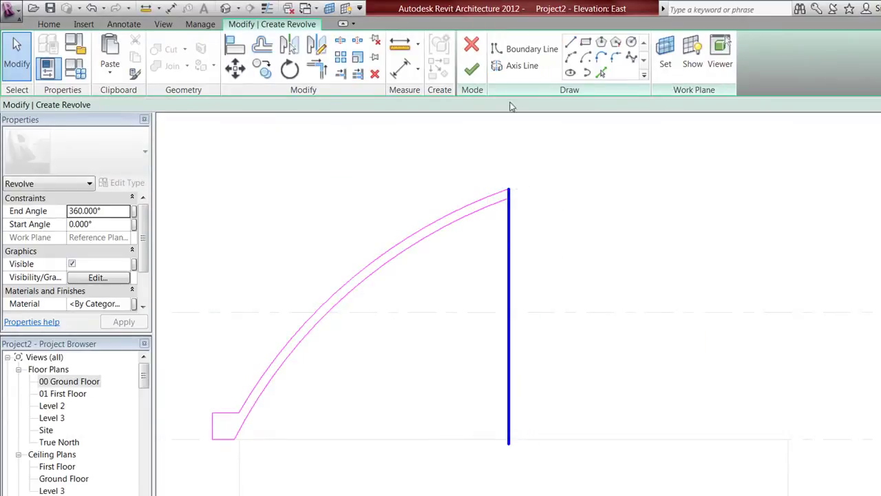
Finish the revolve and the in-place roof model, and show the domed roof in the 3D view
{"action": "left_click", "coordinate": [470, 69]}
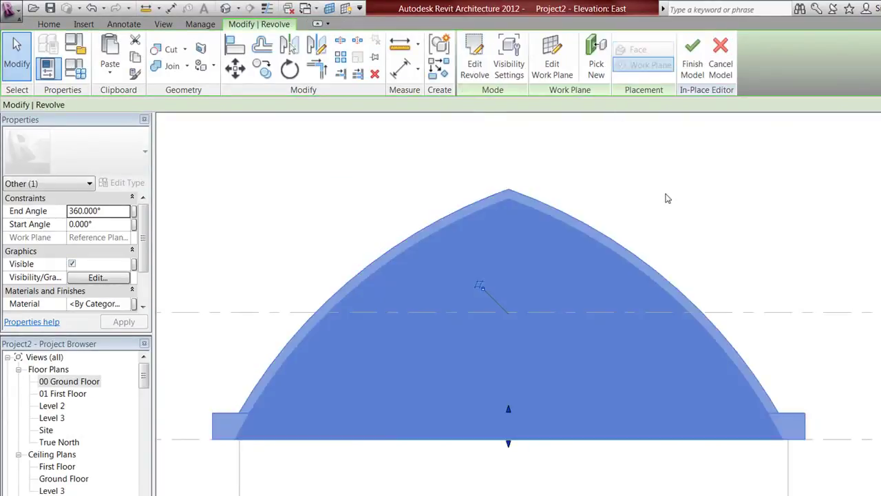
{"action": "left_click", "coordinate": [690, 68]}
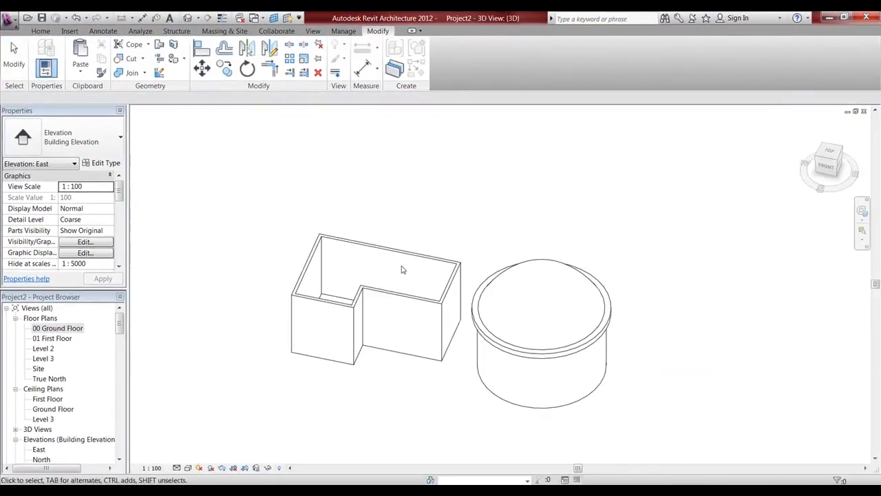
{"action": "mouse_move", "coordinate": [580, 362]}
{"action": "middle_mouse_down", "text": "shift"}
{"action": "mouse_move", "coordinate": [561, 344]}
{"action": "mouse_move", "coordinate": [576, 347]}
{"action": "middle_mouse_up", "text": "shift"}
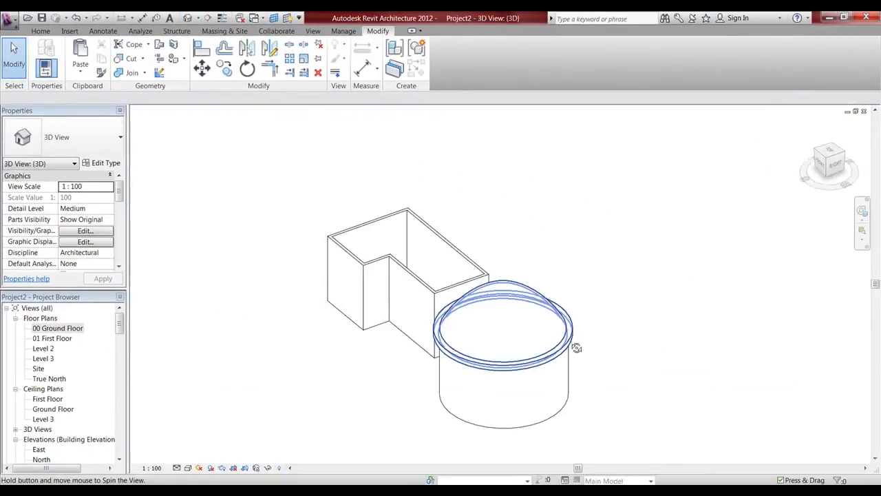
{"action": "middle_click_drag", "start_coordinate": [520, 313], "coordinate": [544, 325], "text": "shift"}
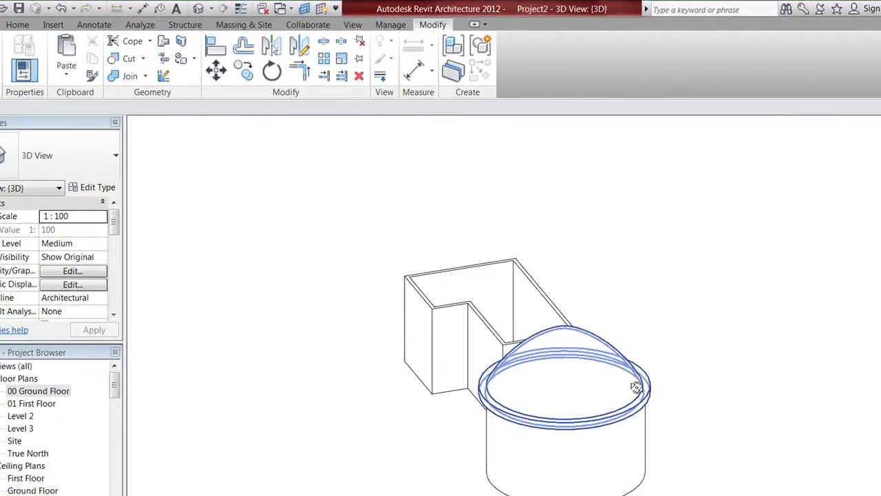
{"action": "middle_click_drag", "start_coordinate": [660, 401], "coordinate": [661, 423], "text": "shift"}
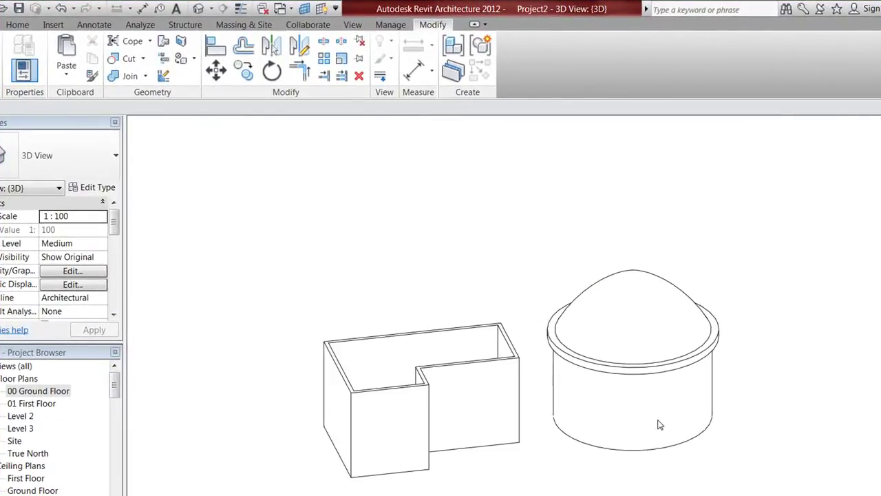
{"action": "scroll", "coordinate": [660, 424], "scroll_direction": "up", "scroll_amount": 3}
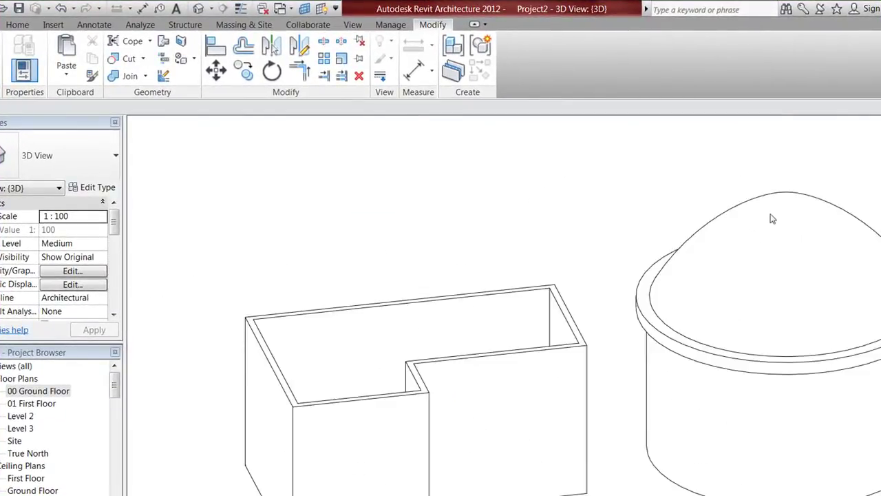